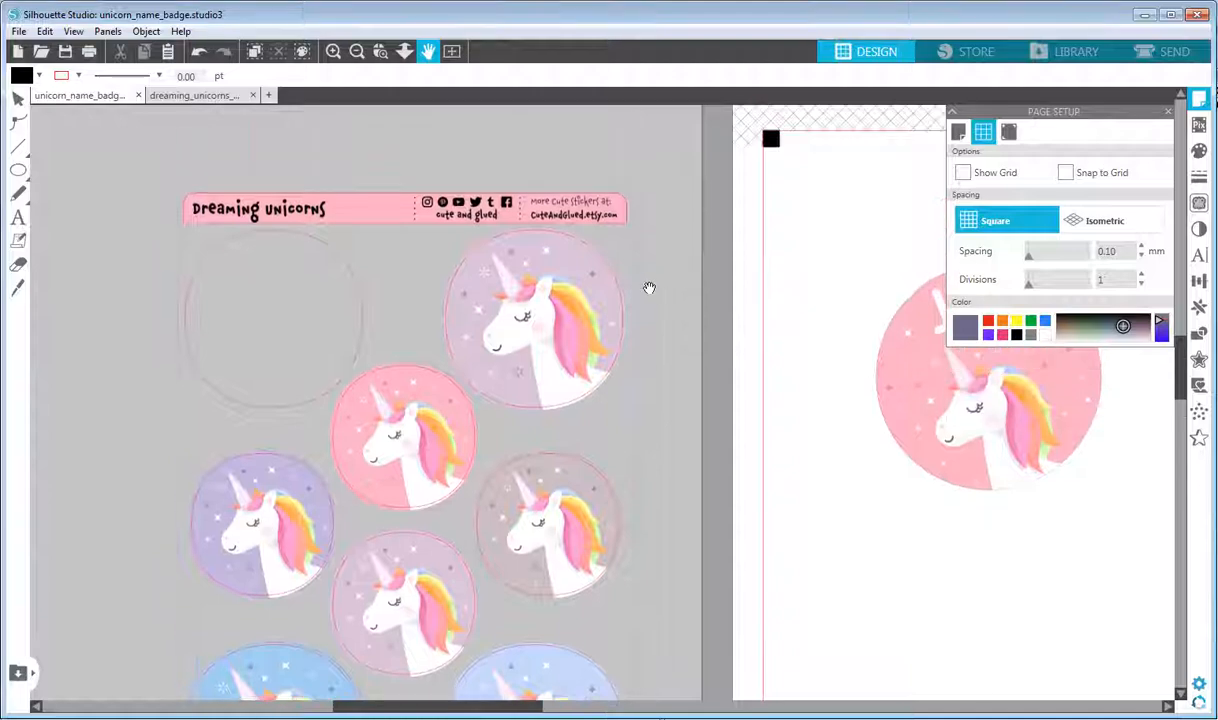
- Examine the Dreaming Unicorns sticker sheet and the finished name badge on the page beside it
click(334, 53)
drag(600, 170, 636, 305)
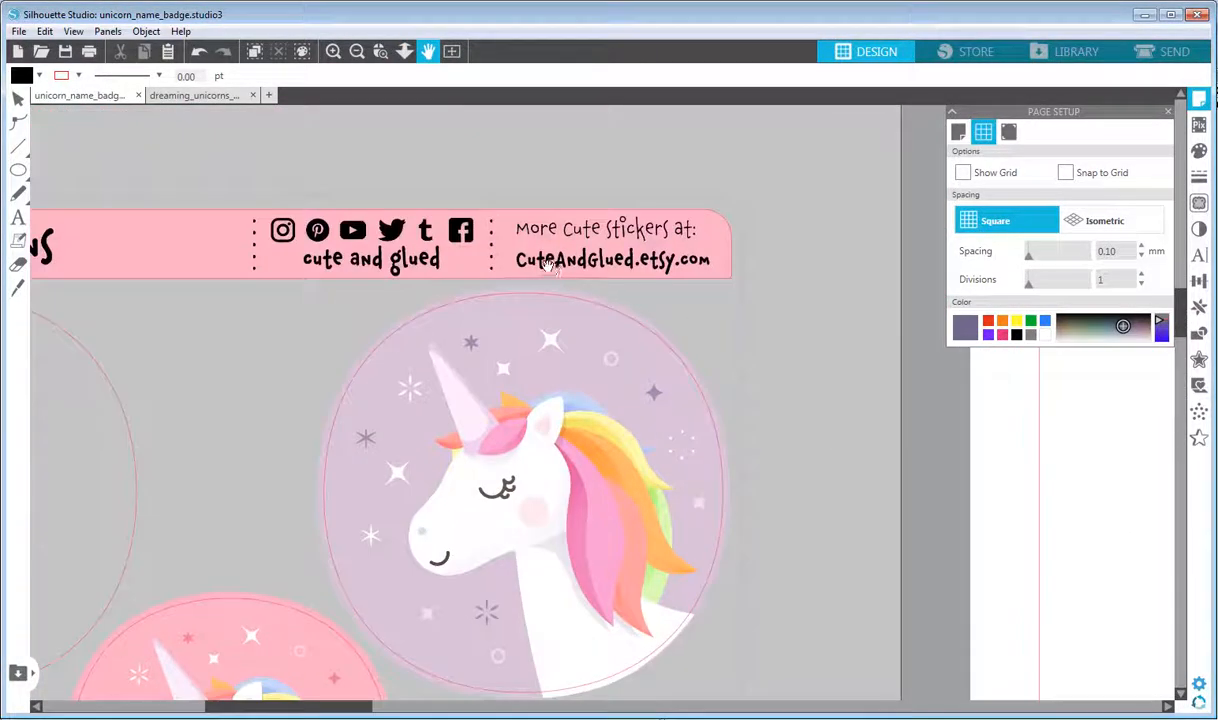
click(357, 51)
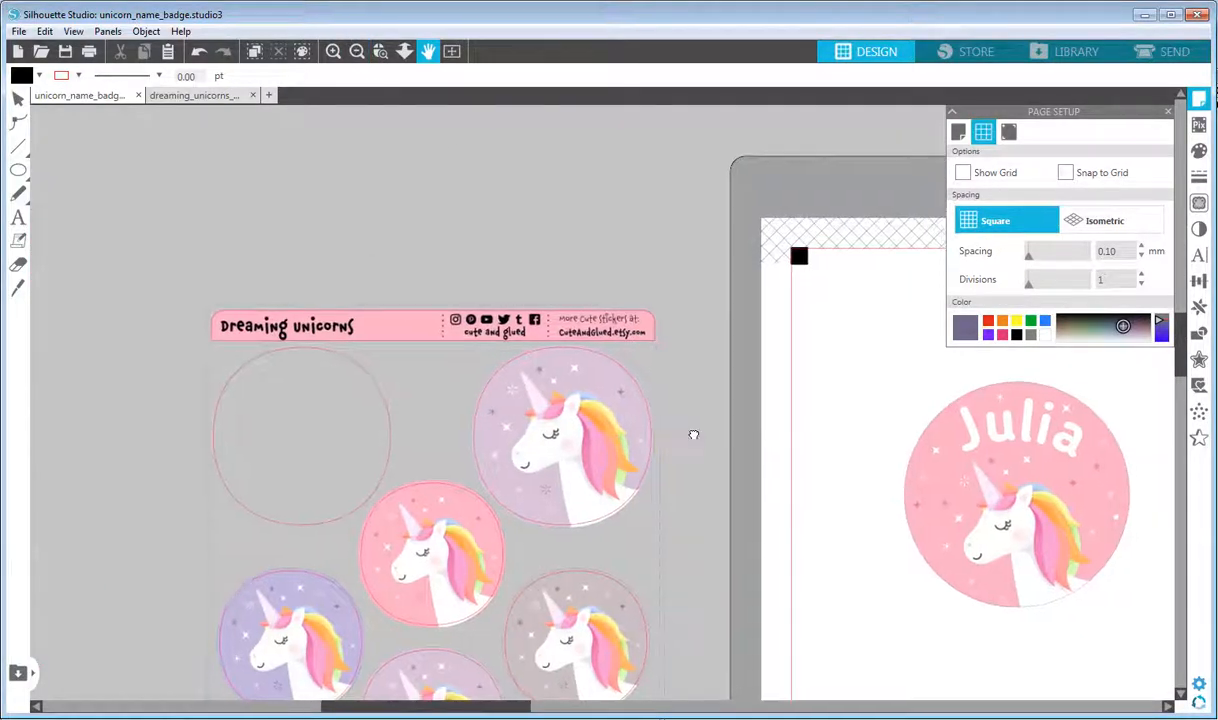
drag(693, 434, 590, 283)
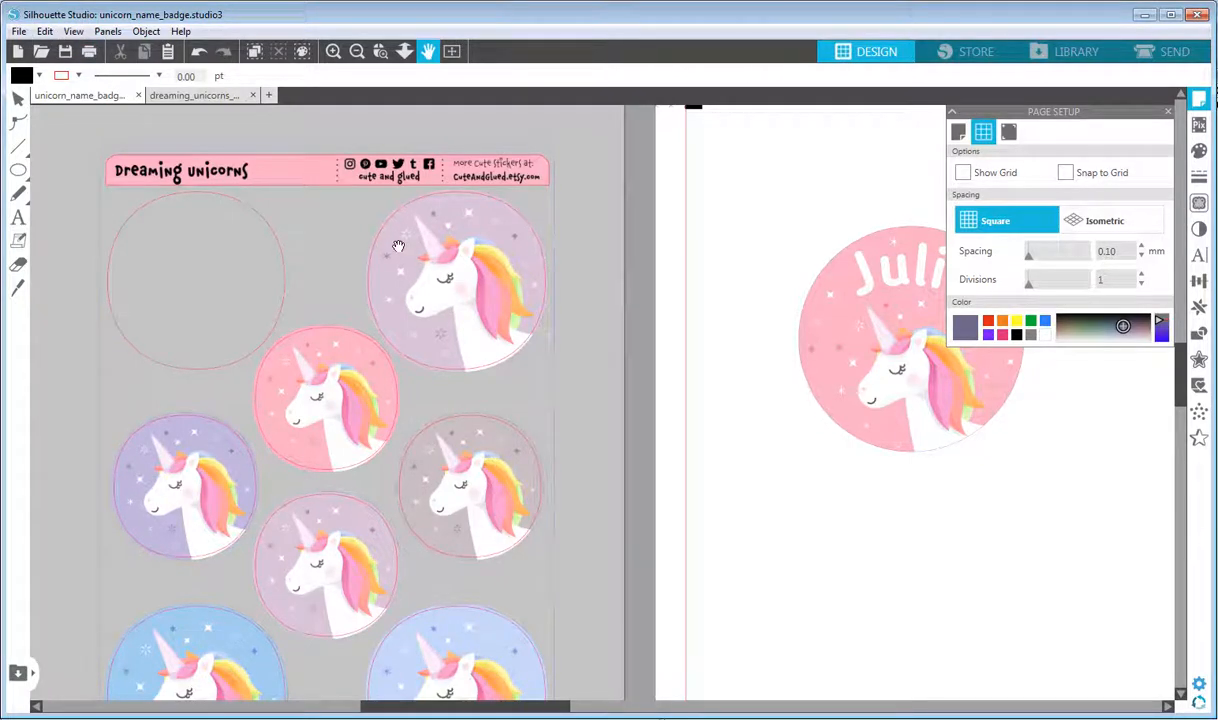
click(356, 51)
drag(599, 380, 497, 354)
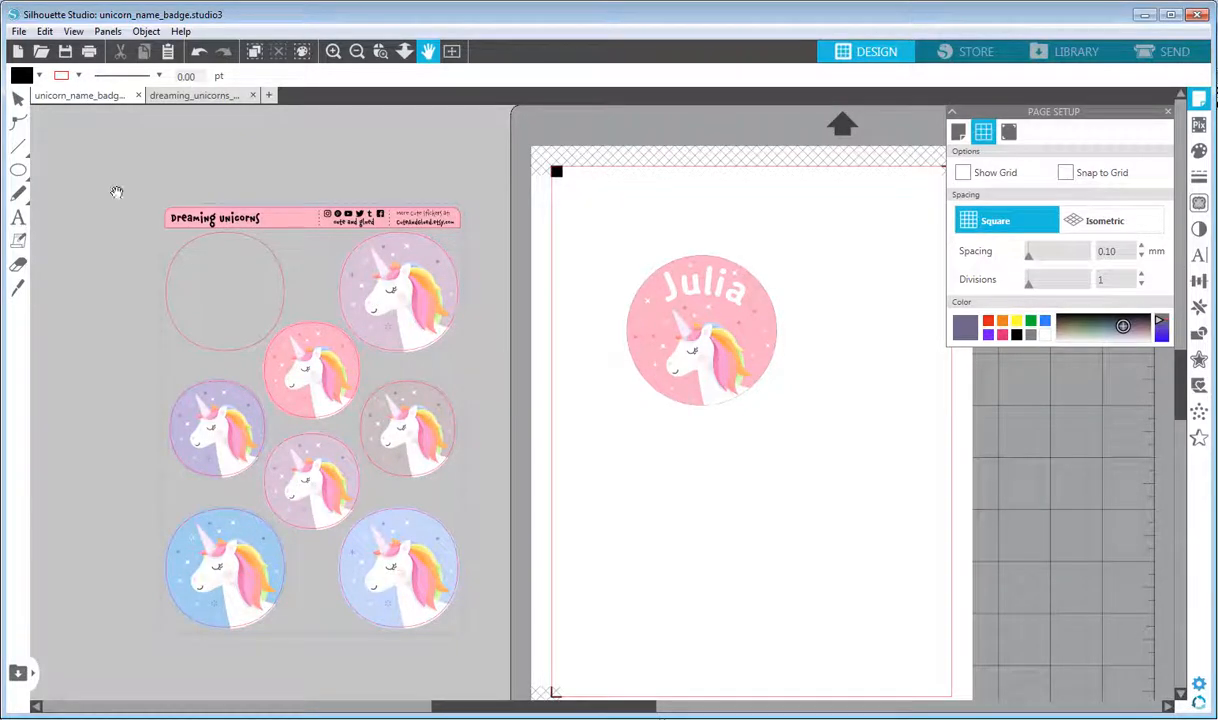
- Check which version of Silhouette Studio is installed, and close the version information
click(18, 98)
click(180, 32)
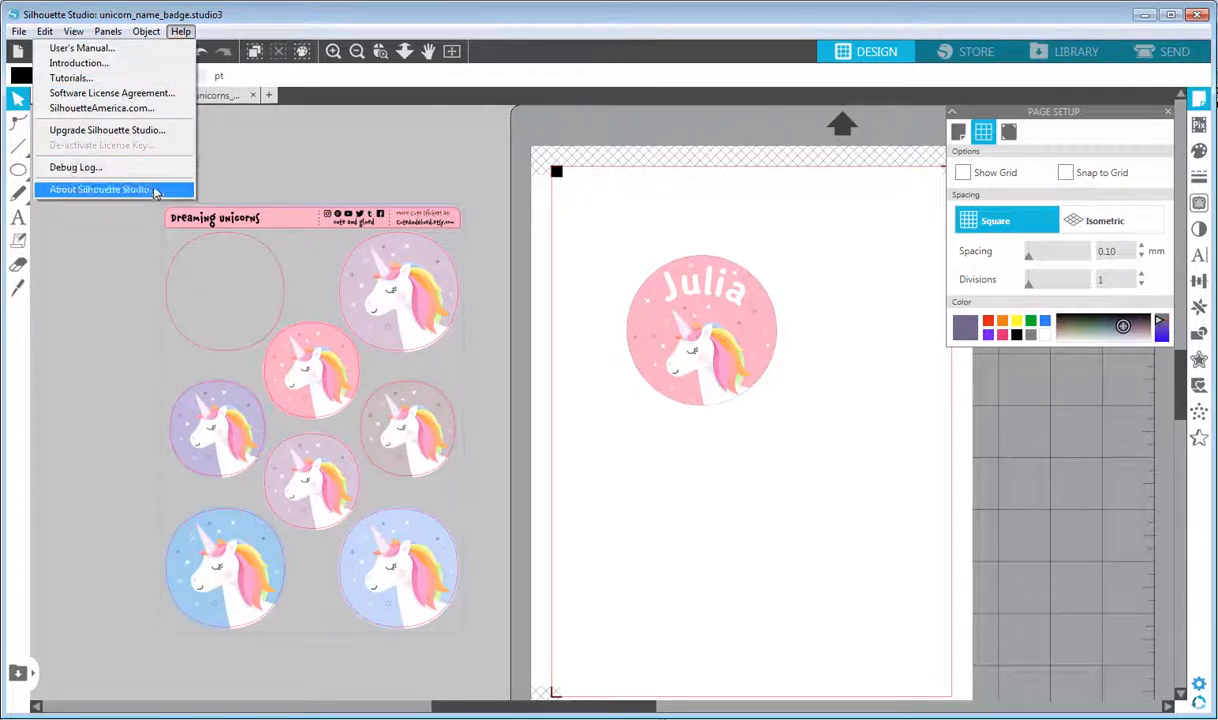
click(101, 189)
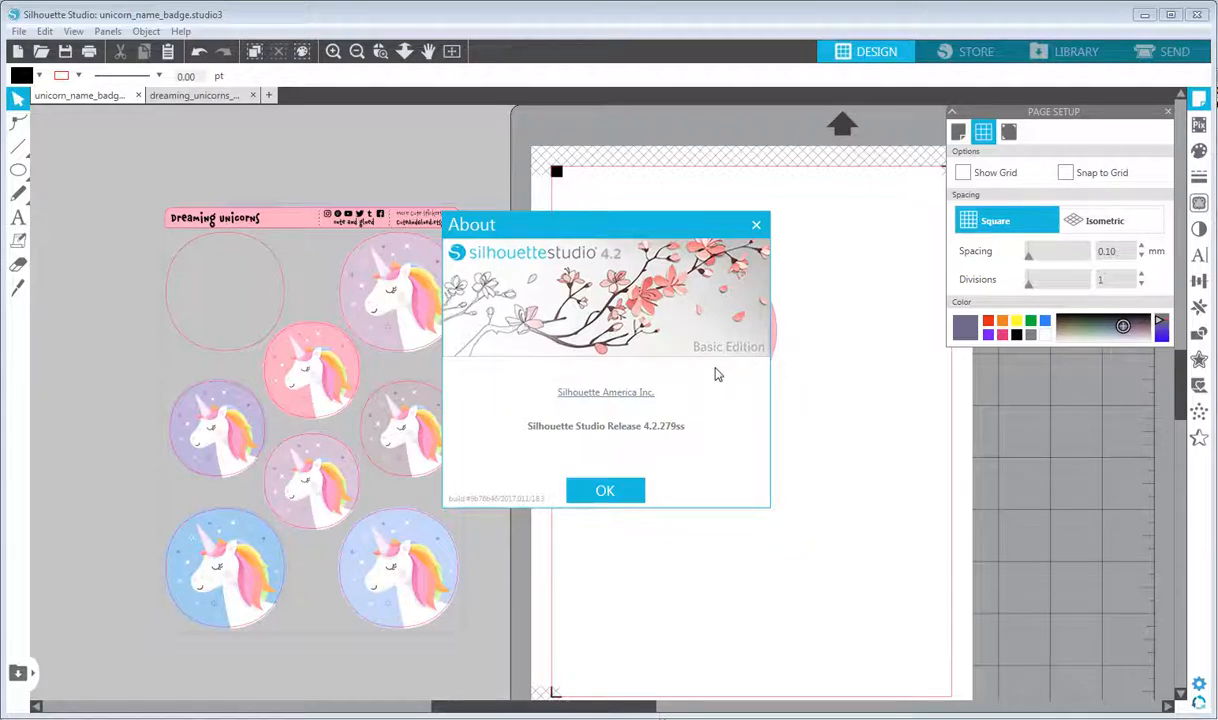
click(605, 492)
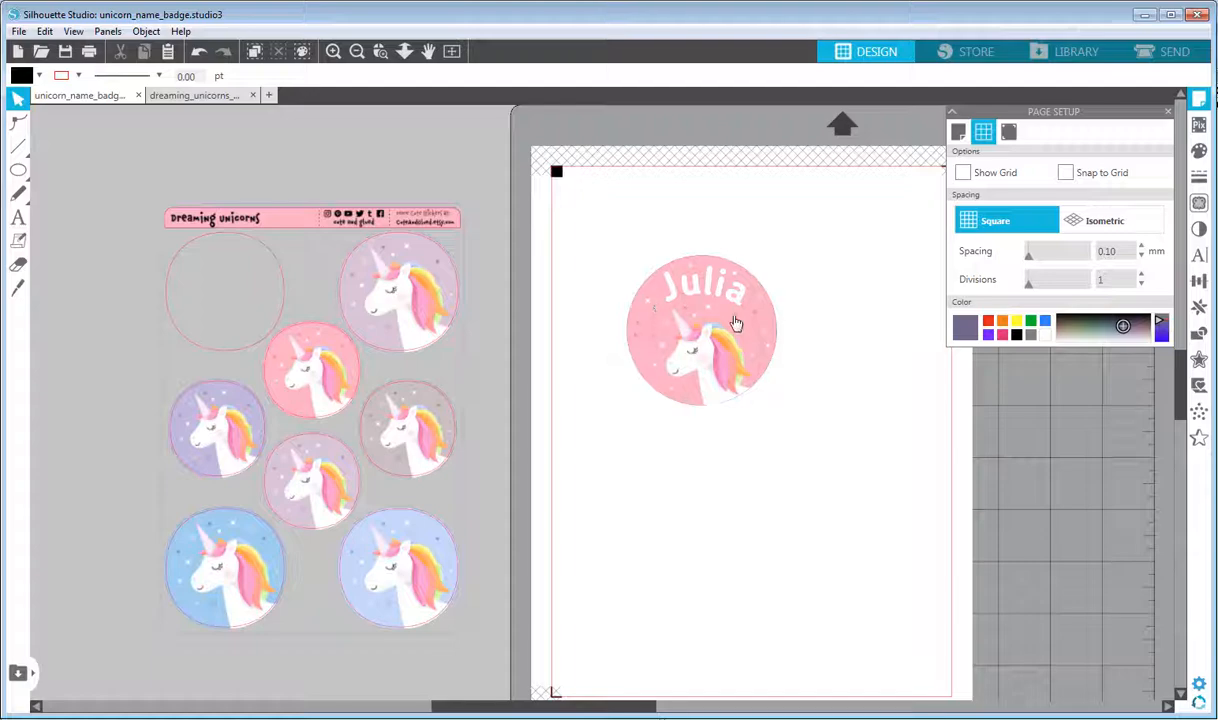
- Inspect the finished unicorn name badge up close
click(332, 54)
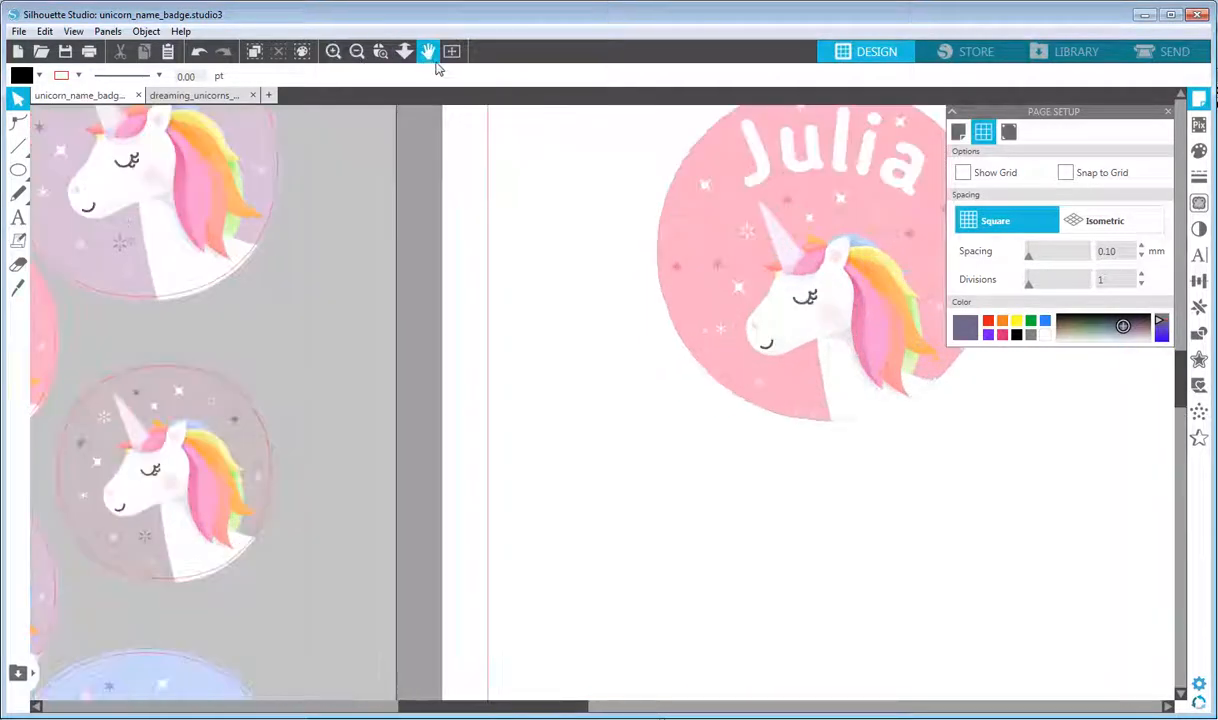
click(428, 56)
drag(533, 250, 430, 341)
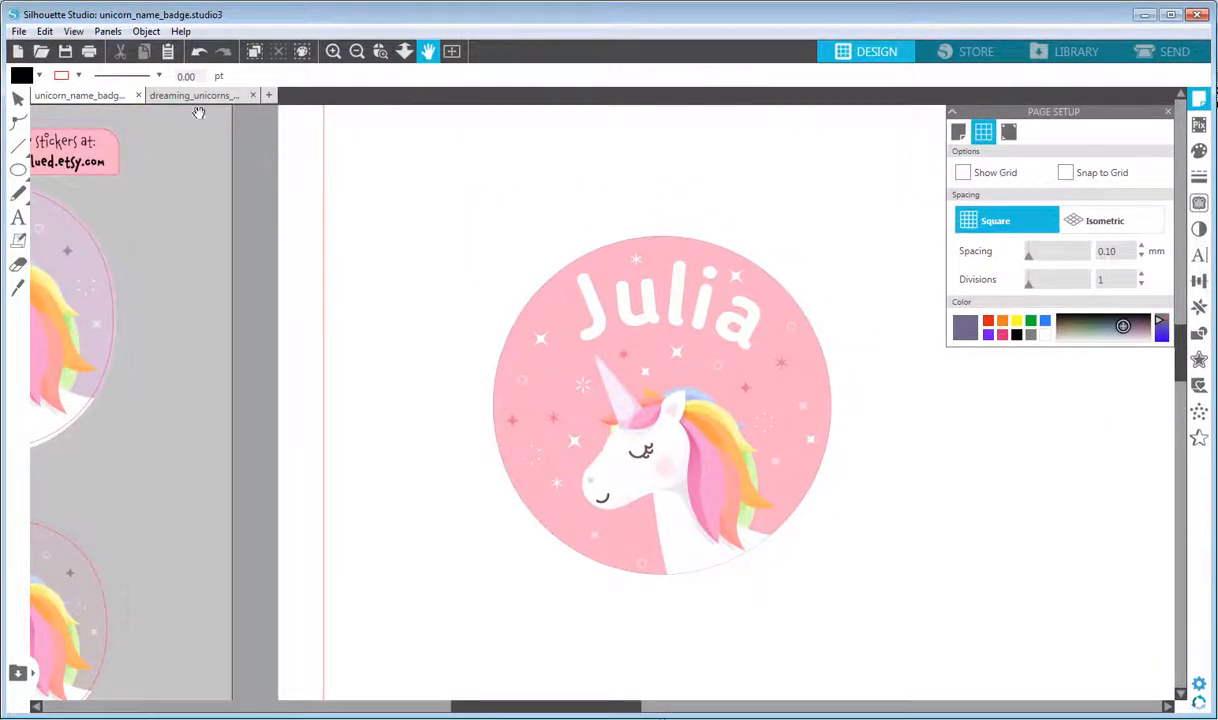
- In the dreaming_unicorns_CAMEO_NEW file, move the whole sticker sheet off the page into the empty workspace beside it
click(18, 97)
click(195, 96)
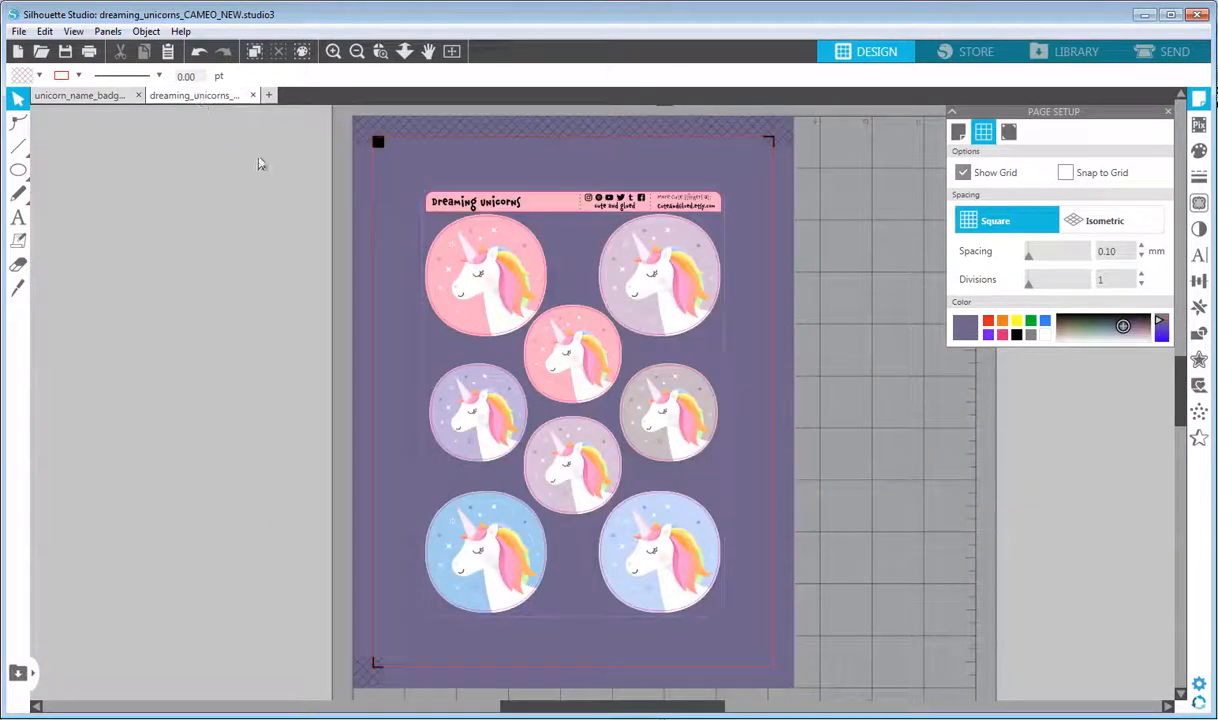
key(space)
drag(558, 162, 594, 160)
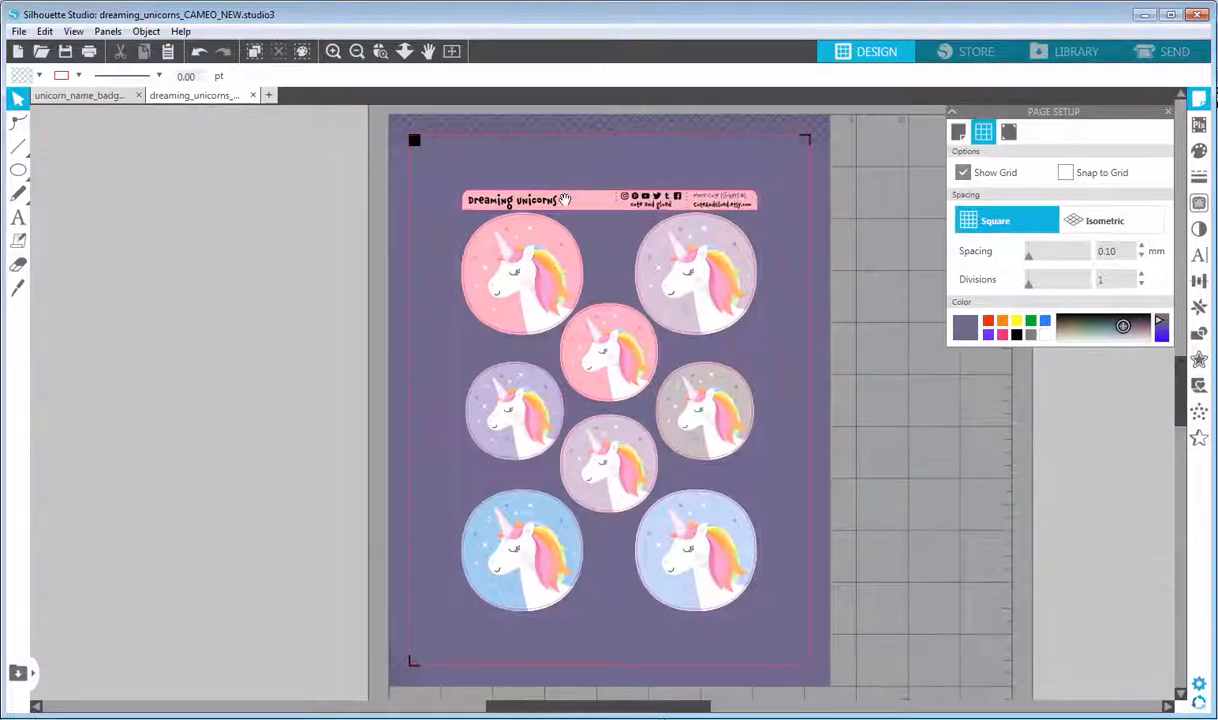
click(15, 100)
drag(424, 162, 773, 657)
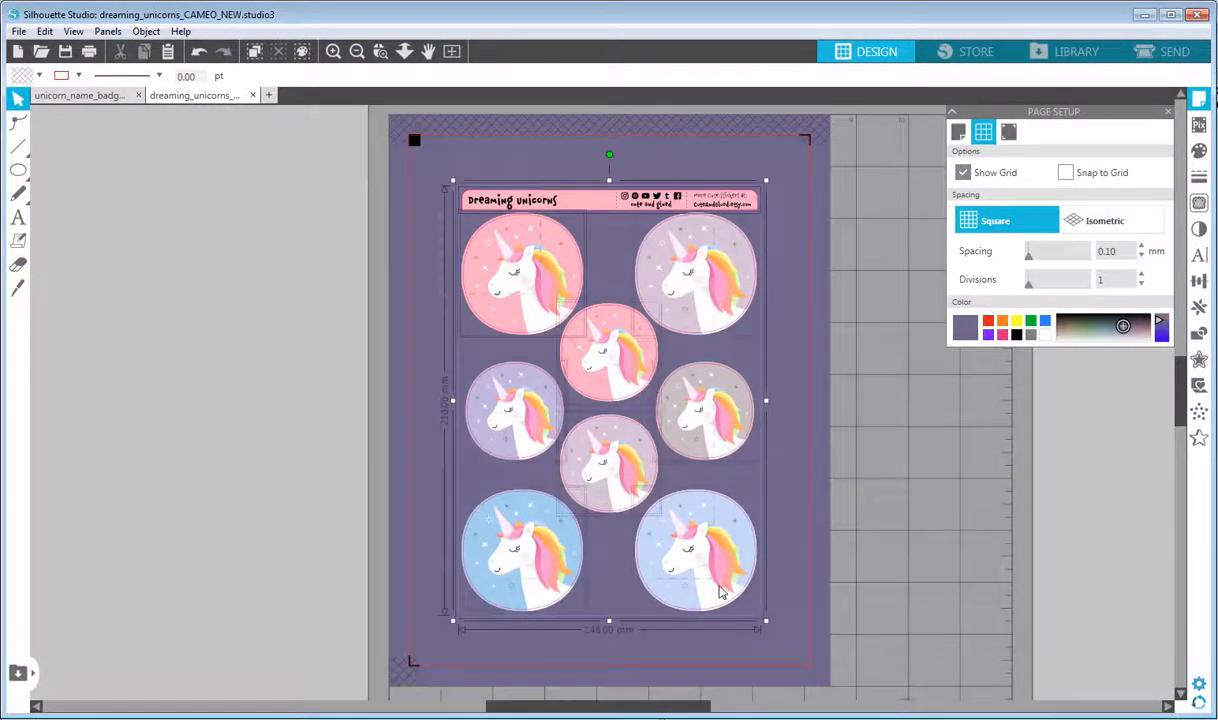
drag(680, 273, 267, 271)
click(317, 161)
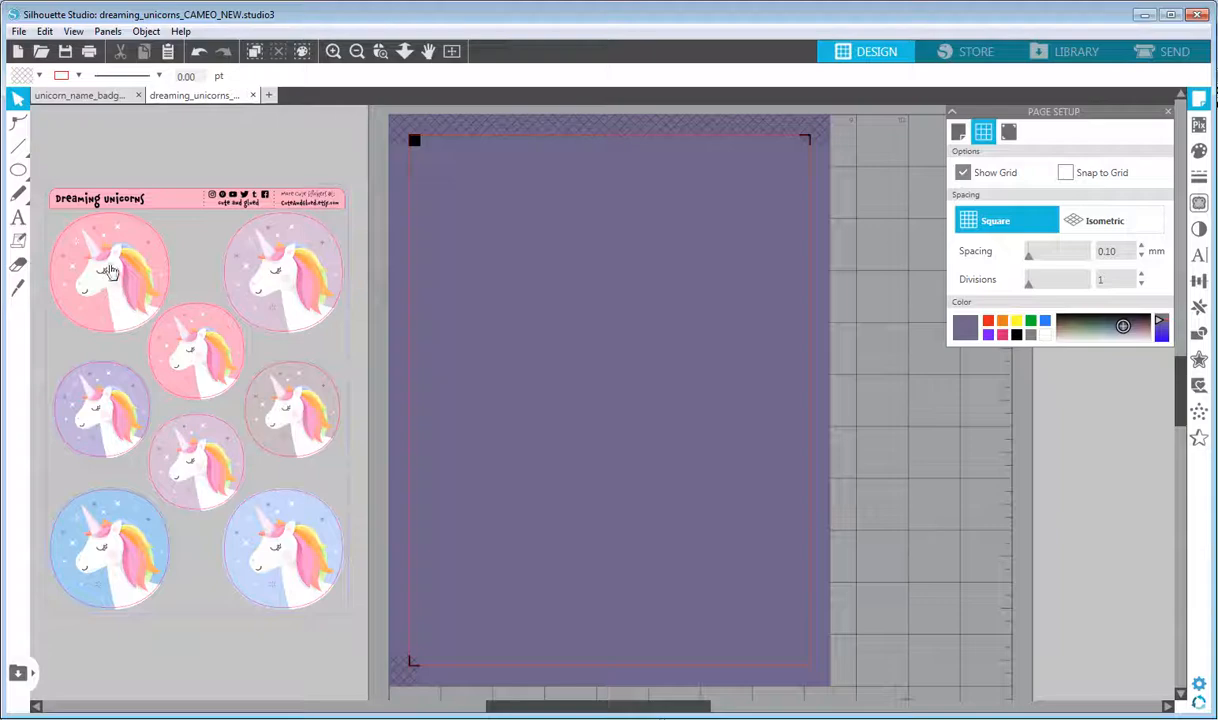
- Place the large pink unicorn sticker's artwork from the sheet near the middle of the empty page
click(118, 284)
drag(108, 268, 598, 353)
click(617, 258)
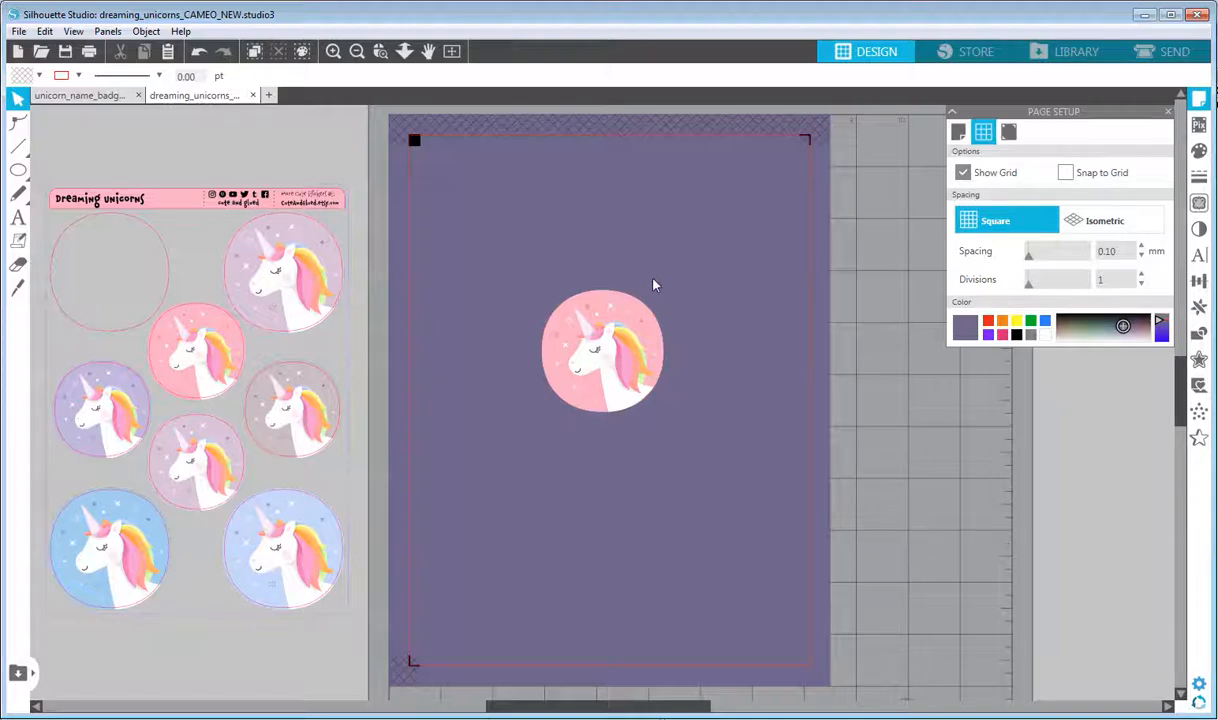
- Draw a circle about 76 mm in diameter around the pink unicorn, leaving extra room above its head
click(333, 51)
click(333, 51)
click(428, 51)
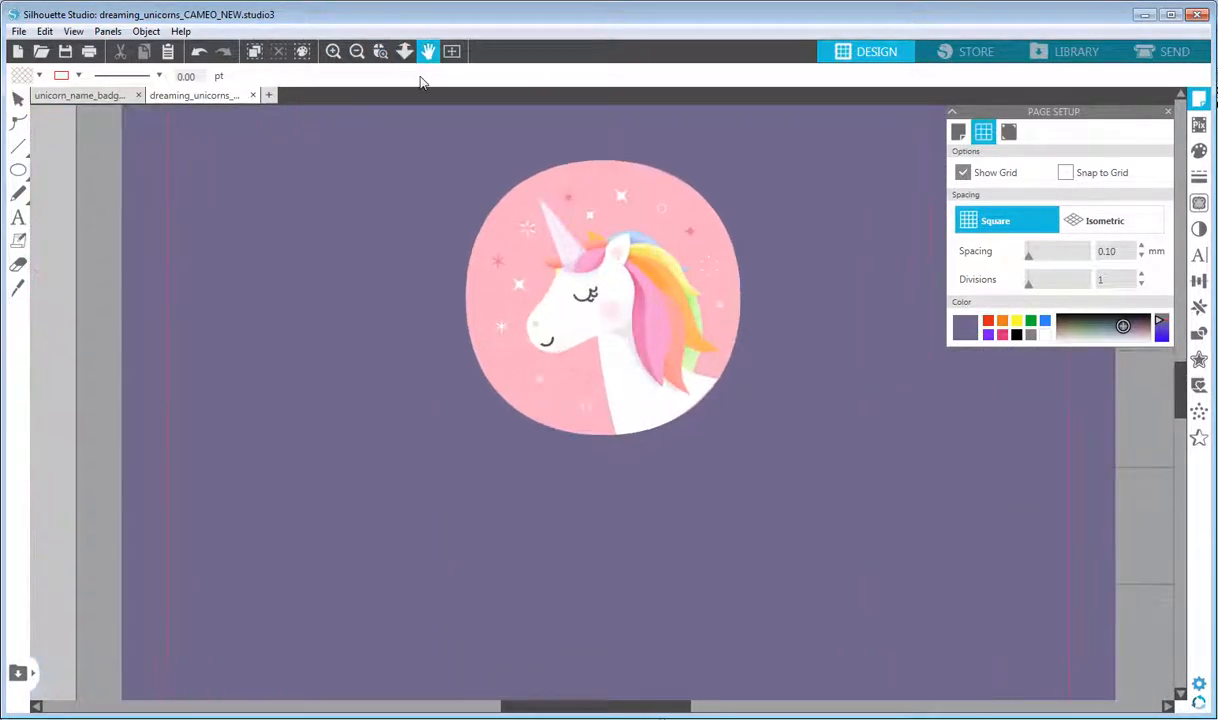
drag(437, 175, 446, 288)
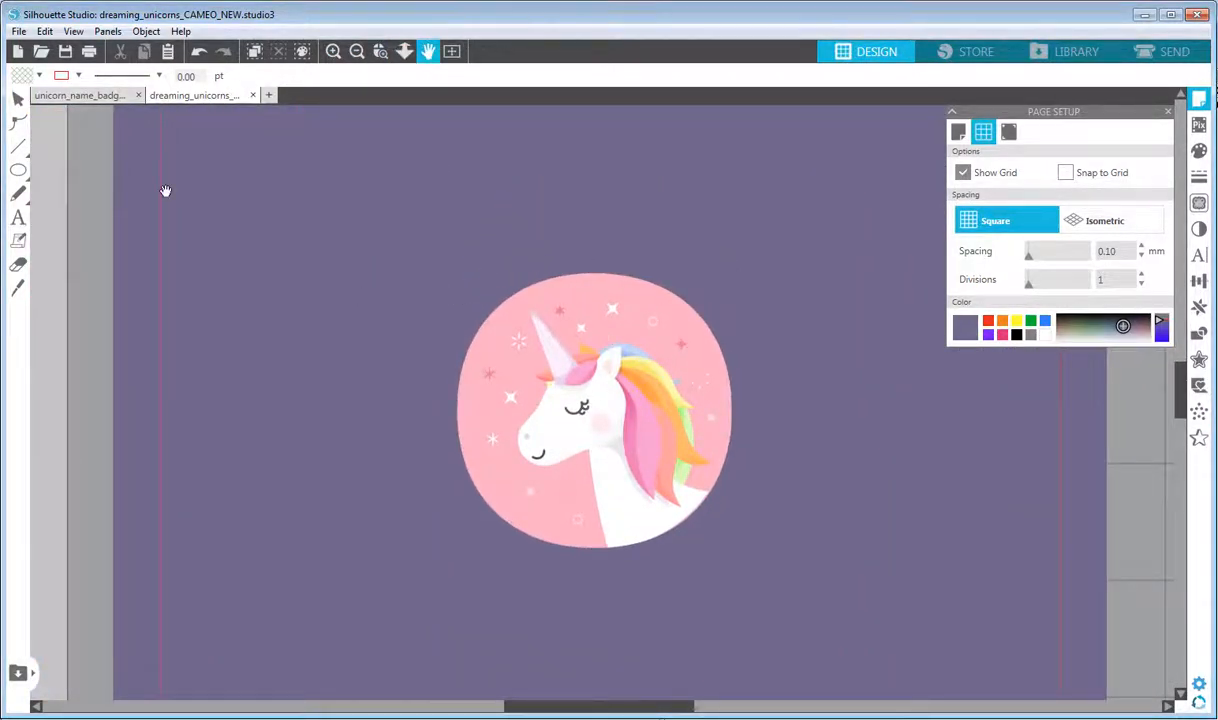
click(18, 99)
mouse_move(22, 172)
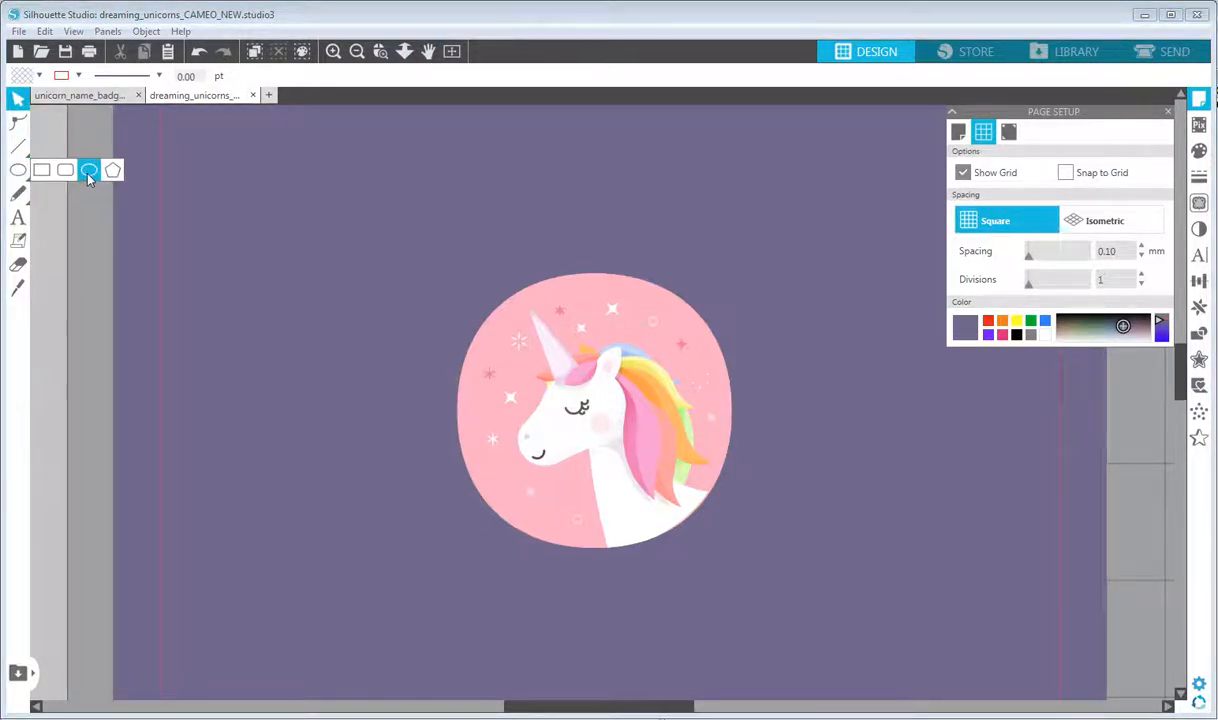
click(89, 172)
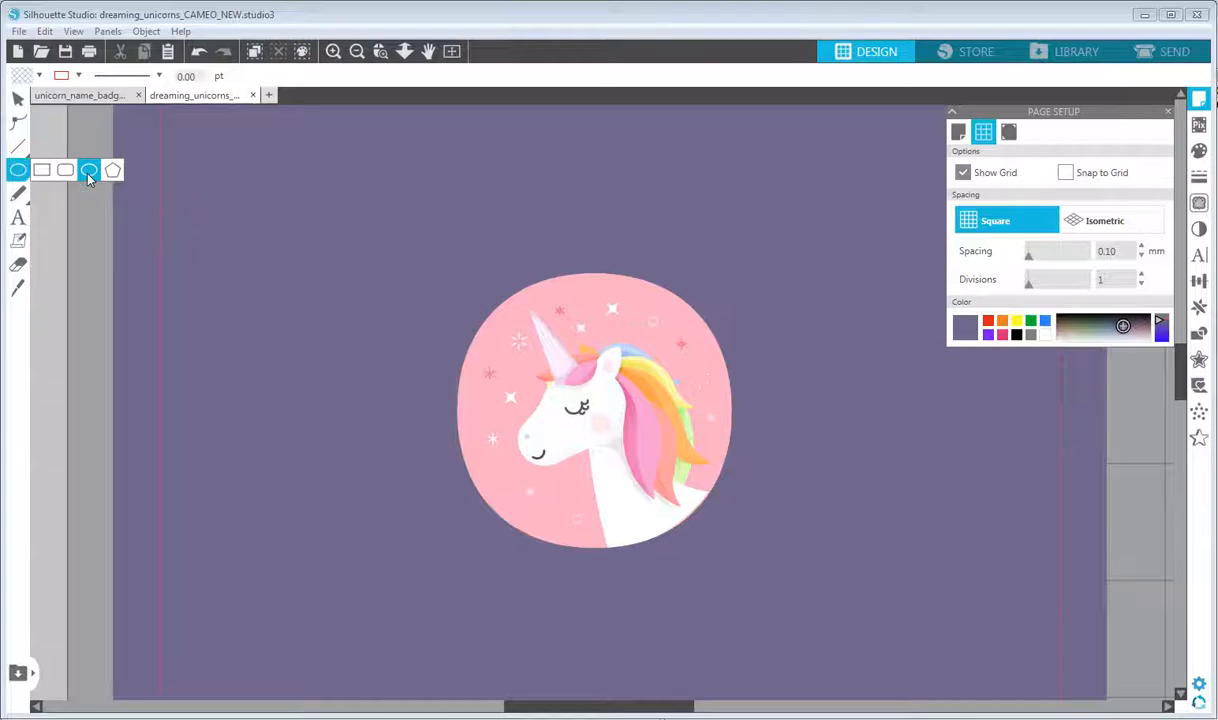
drag(414, 190, 765, 540)
key(v)
drag(569, 198, 569, 216)
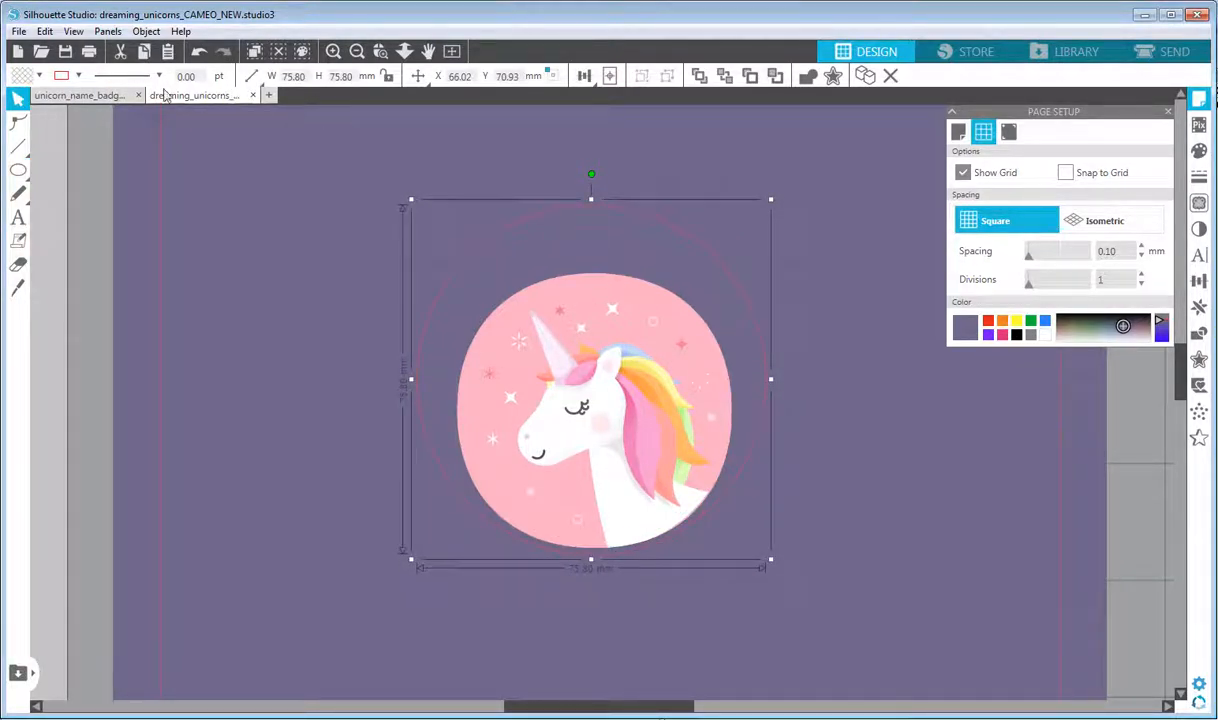
- Make the circle's line transparent and fill it with the pink sampled from the unicorn artwork's background
click(78, 75)
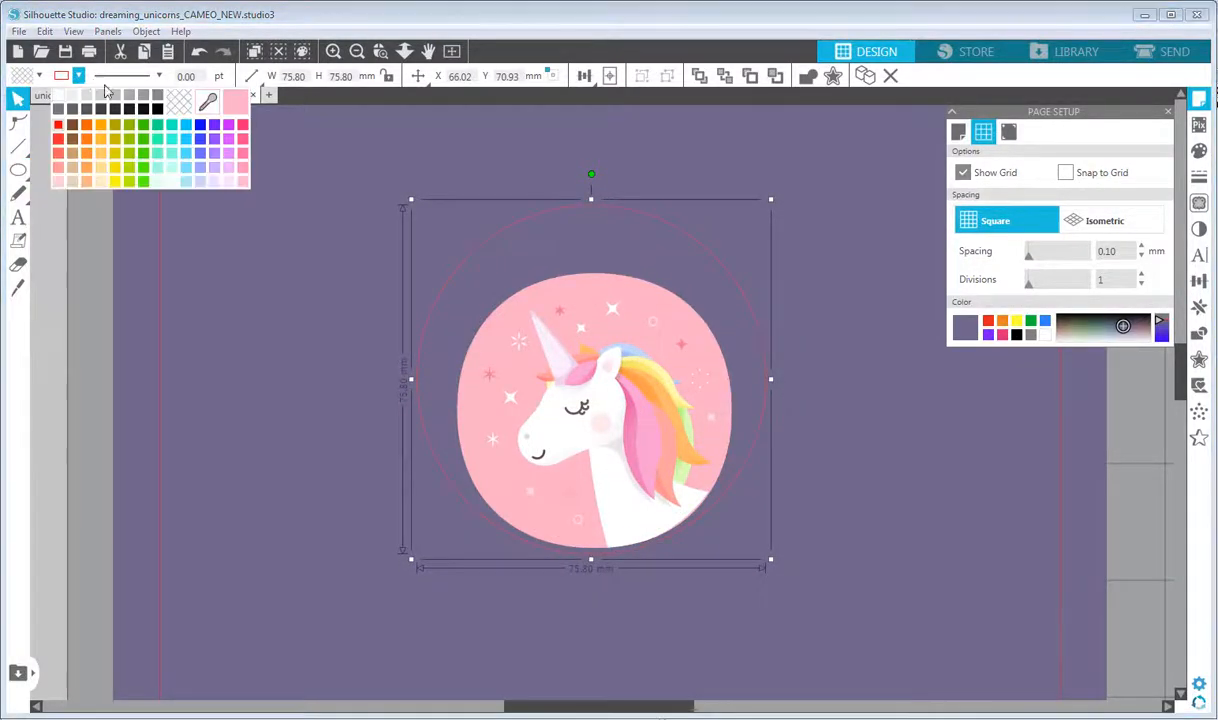
click(179, 104)
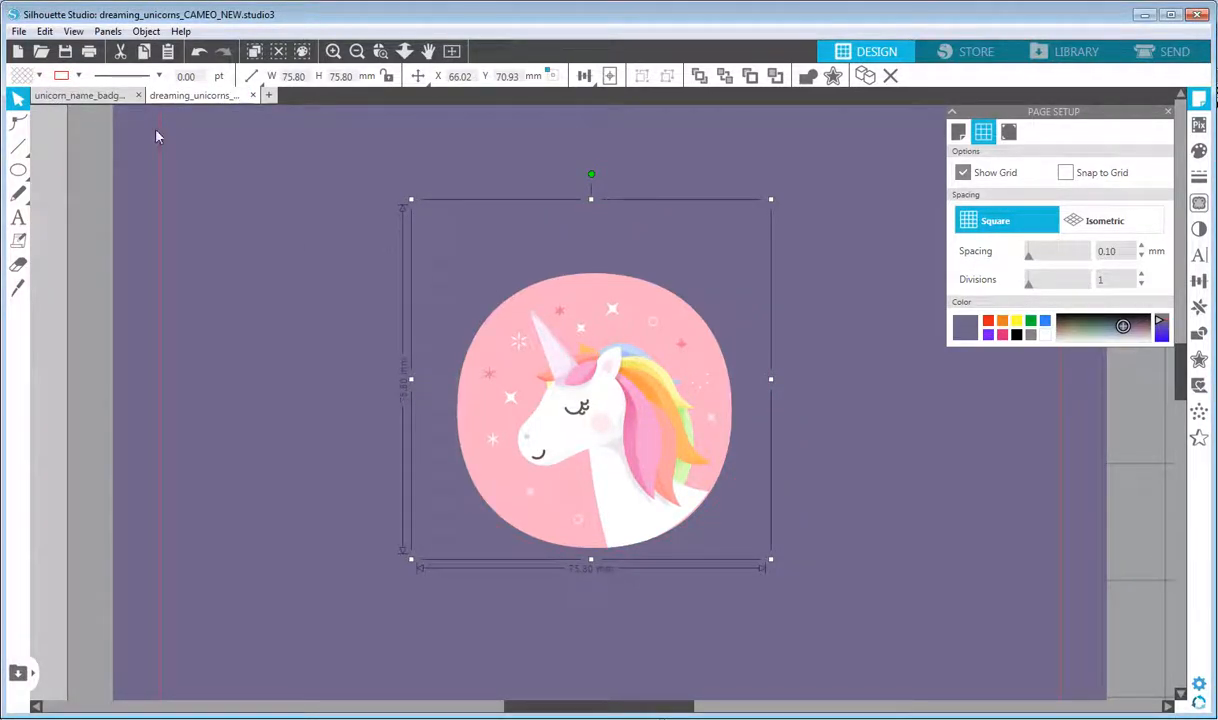
click(40, 79)
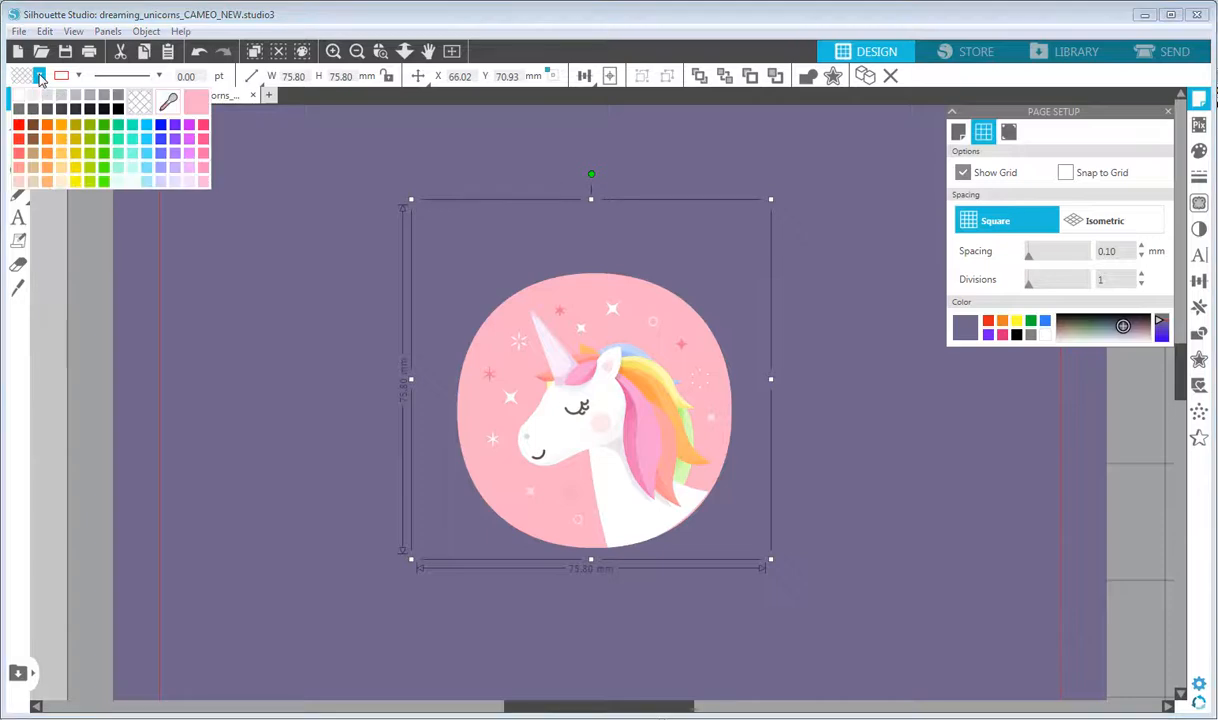
click(168, 104)
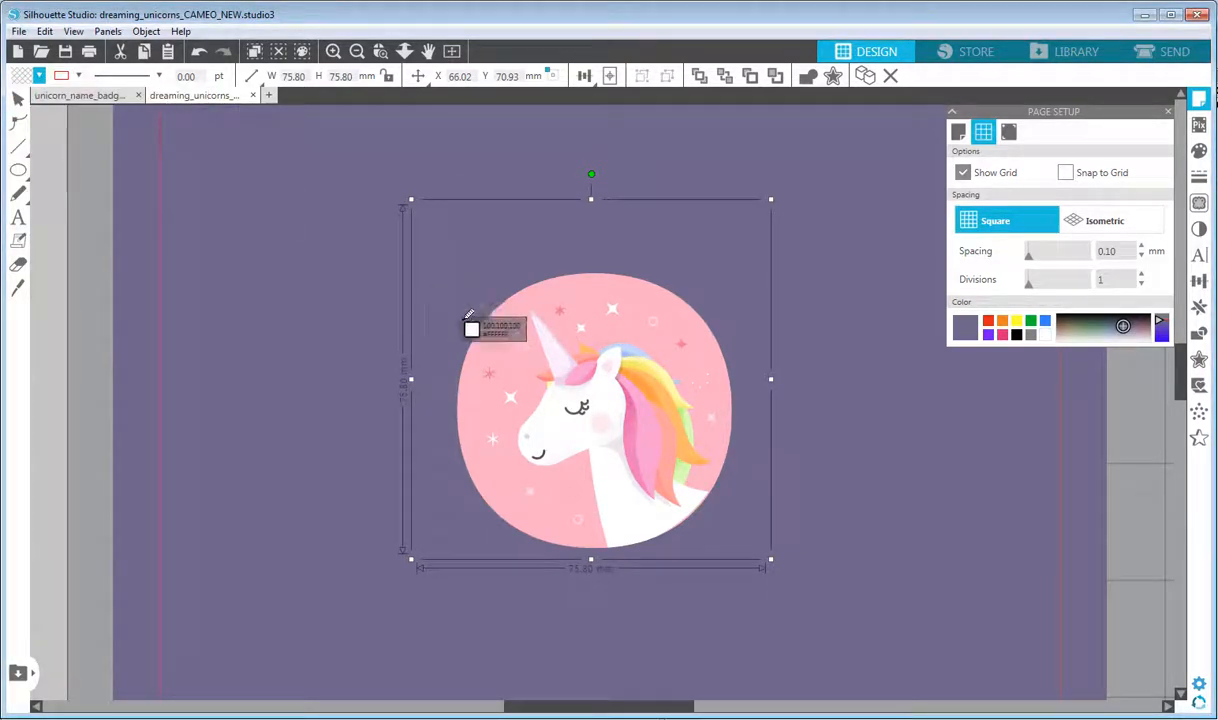
click(500, 337)
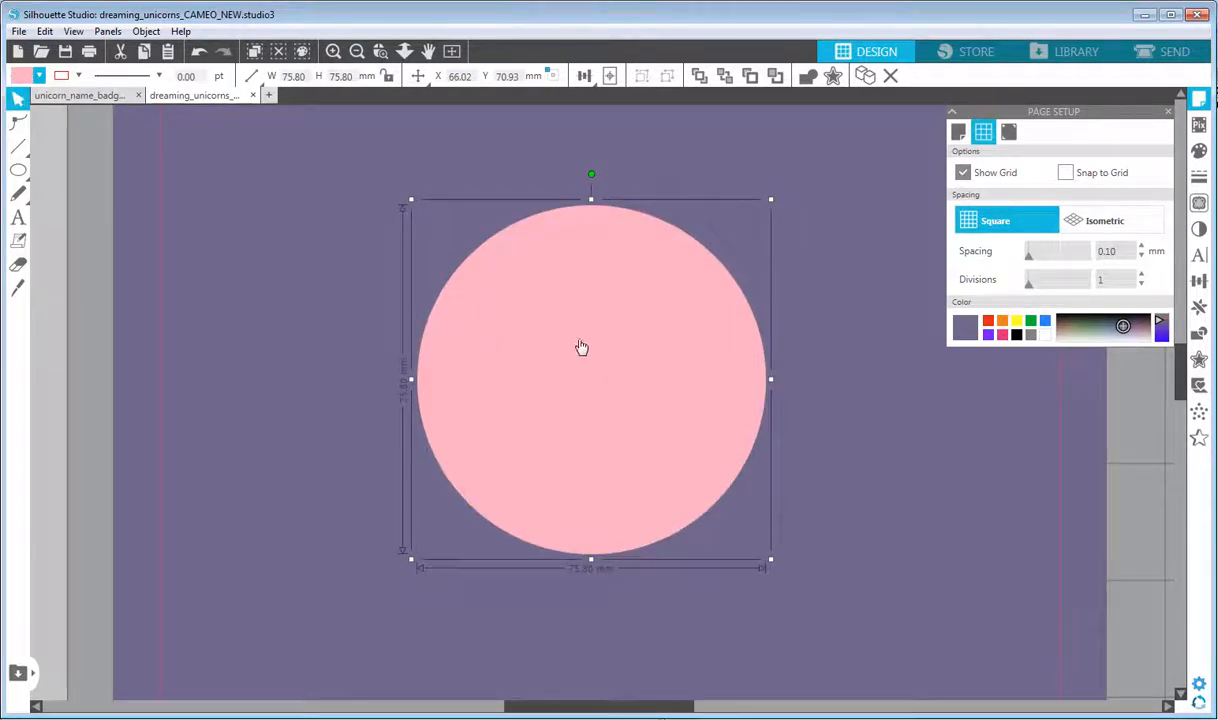
- Send the pink circle behind the unicorn, enlarge it to about 79 mm across and adjust its horizontal position
right_click(563, 259)
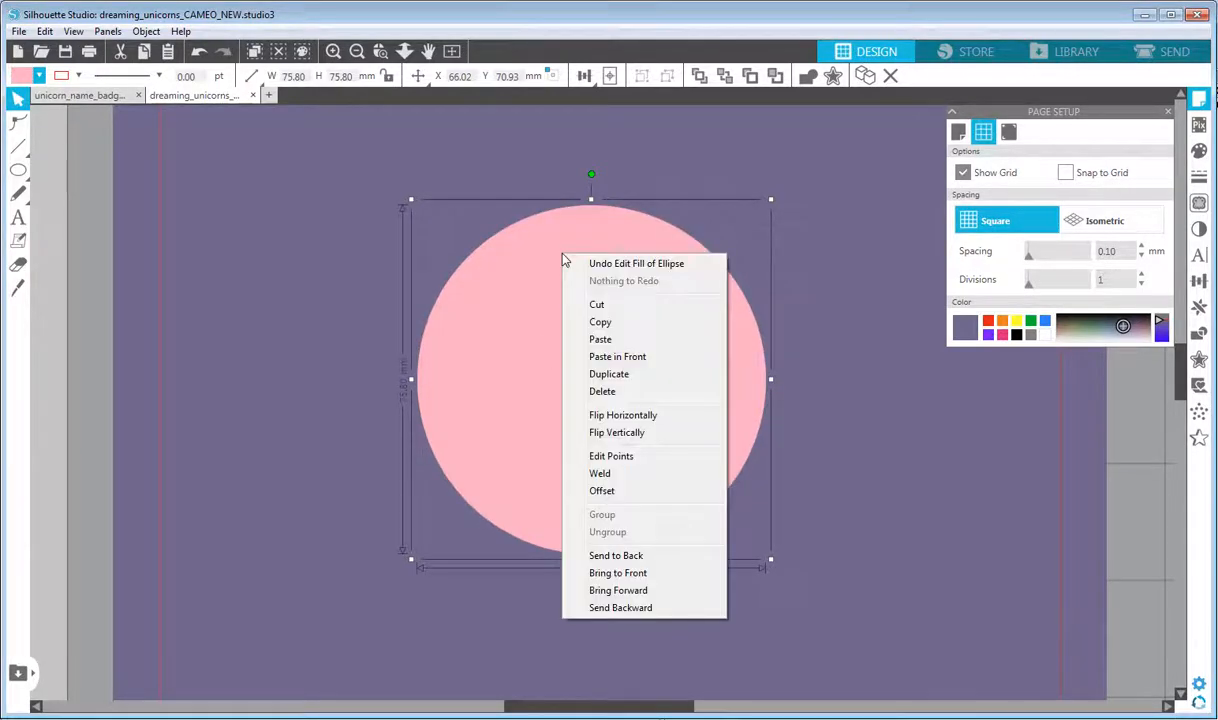
click(634, 555)
drag(648, 274, 653, 274)
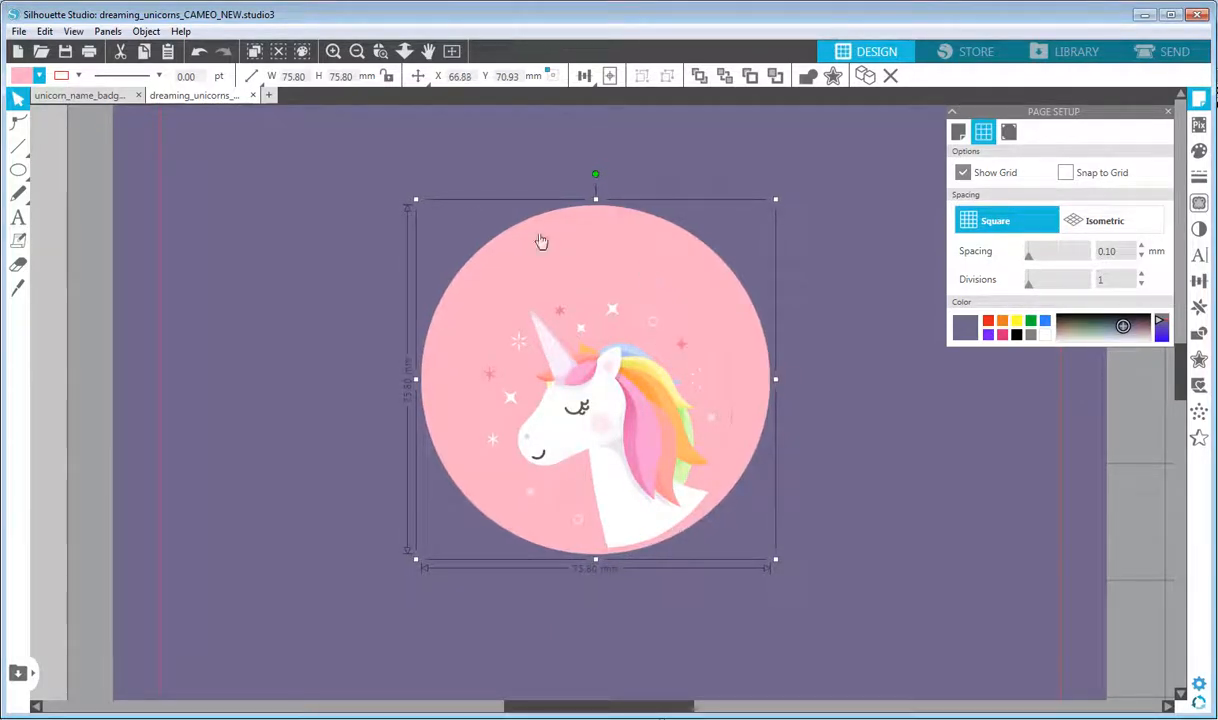
drag(418, 201, 404, 187)
drag(556, 280, 563, 280)
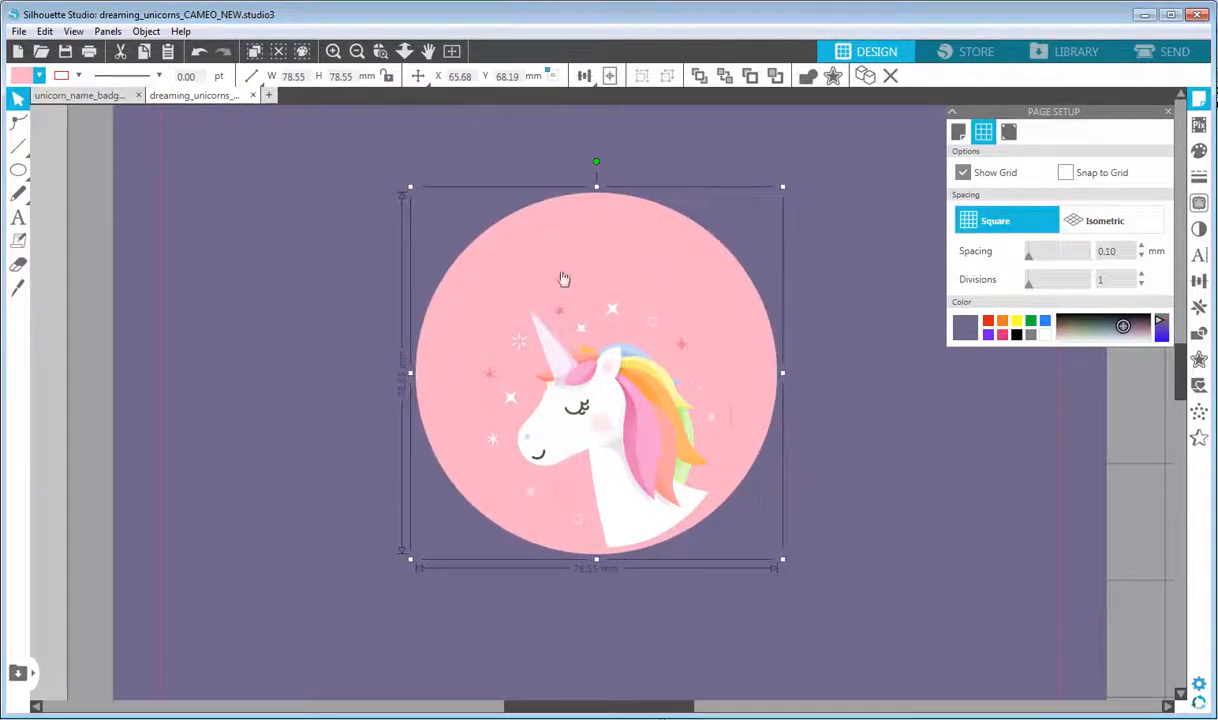
click(819, 258)
key(space)
drag(812, 258, 783, 342)
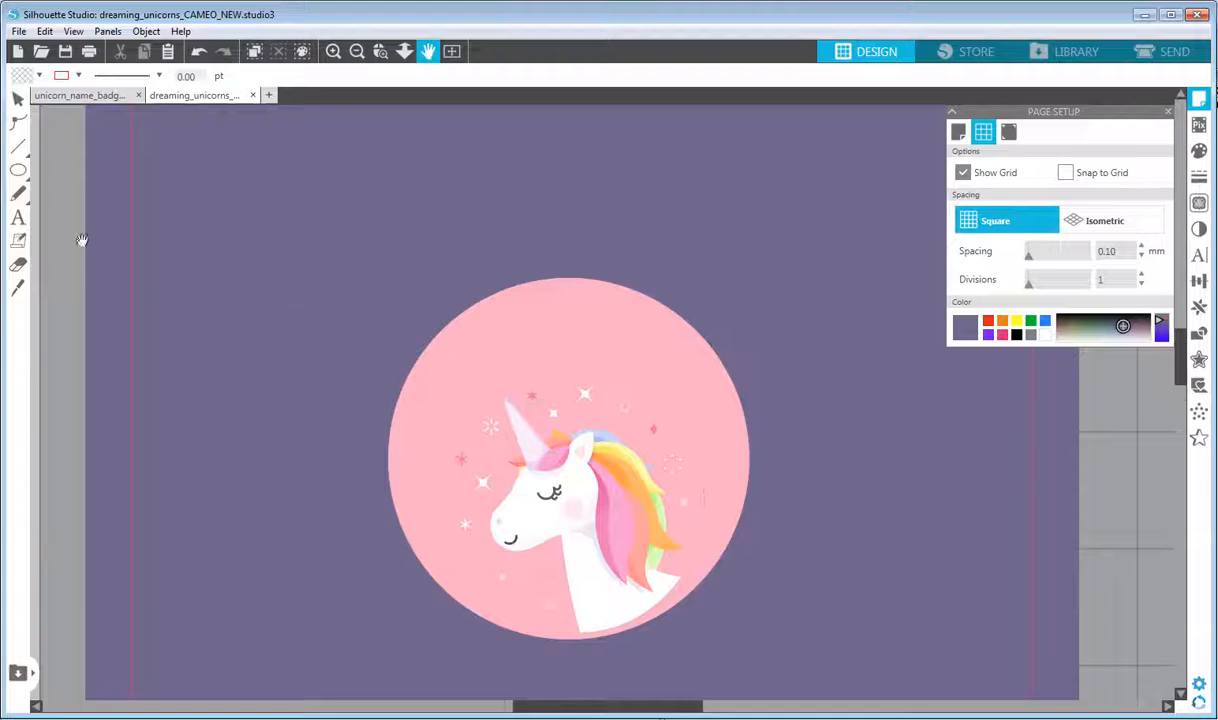
click(20, 219)
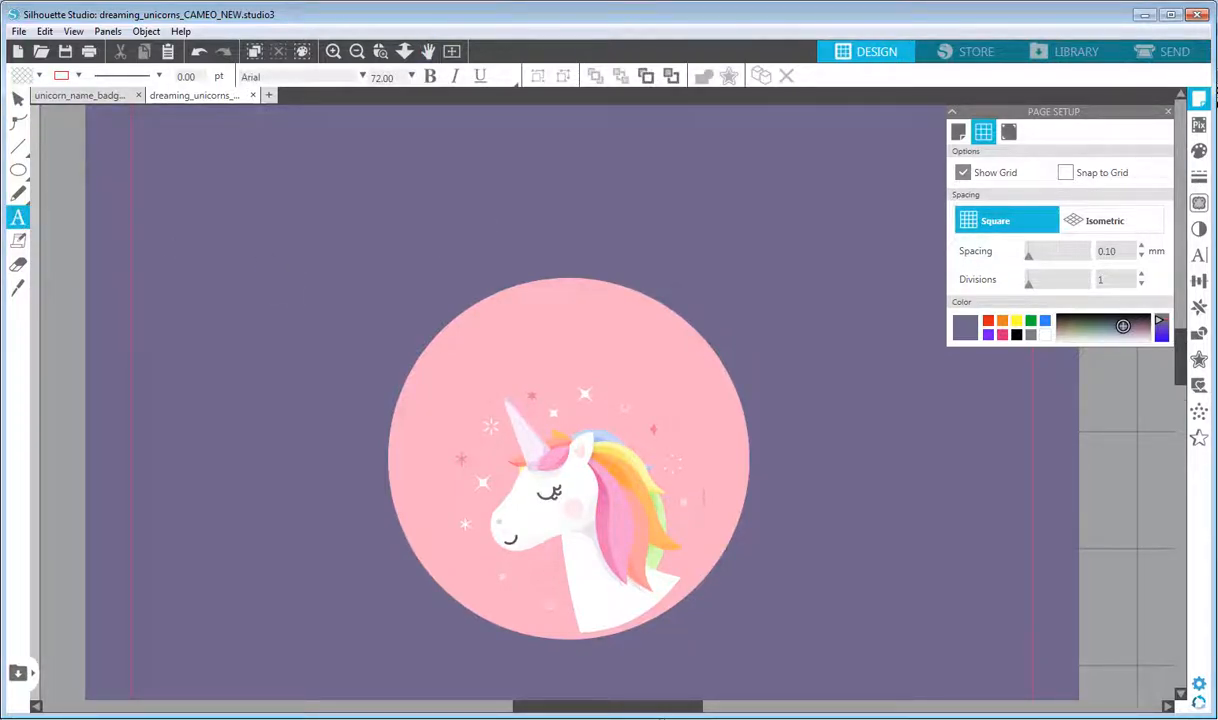
click(425, 235)
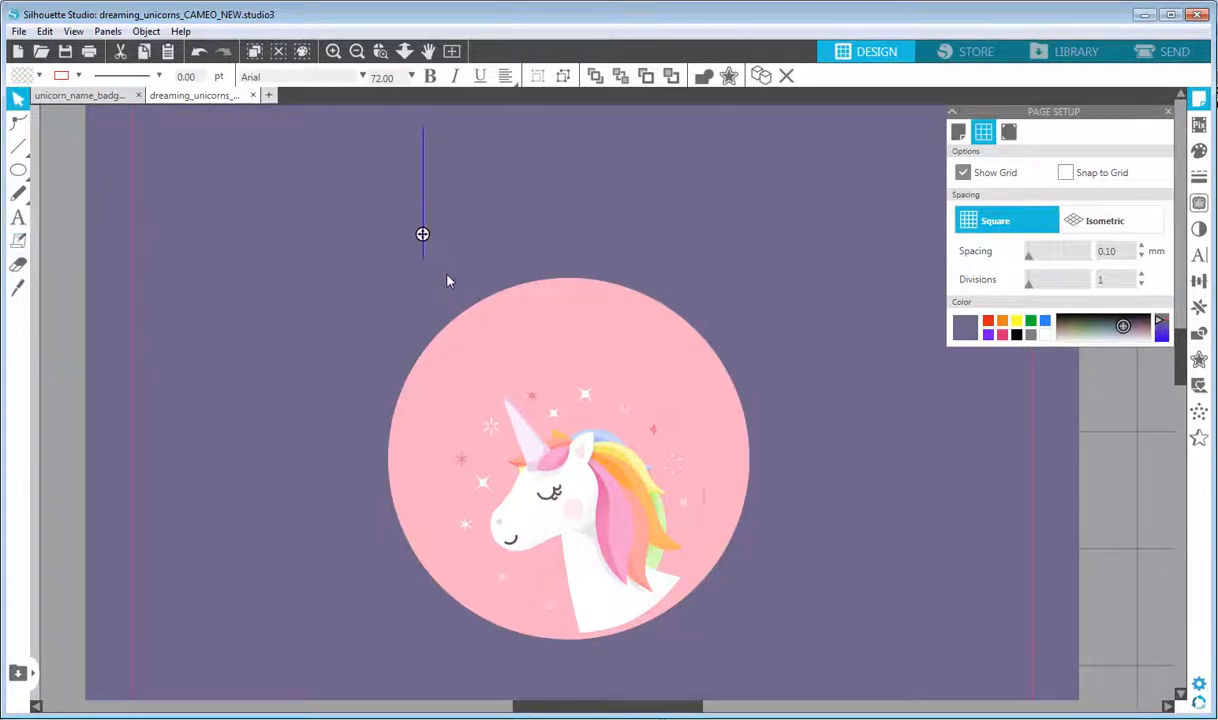
text(Isssd)
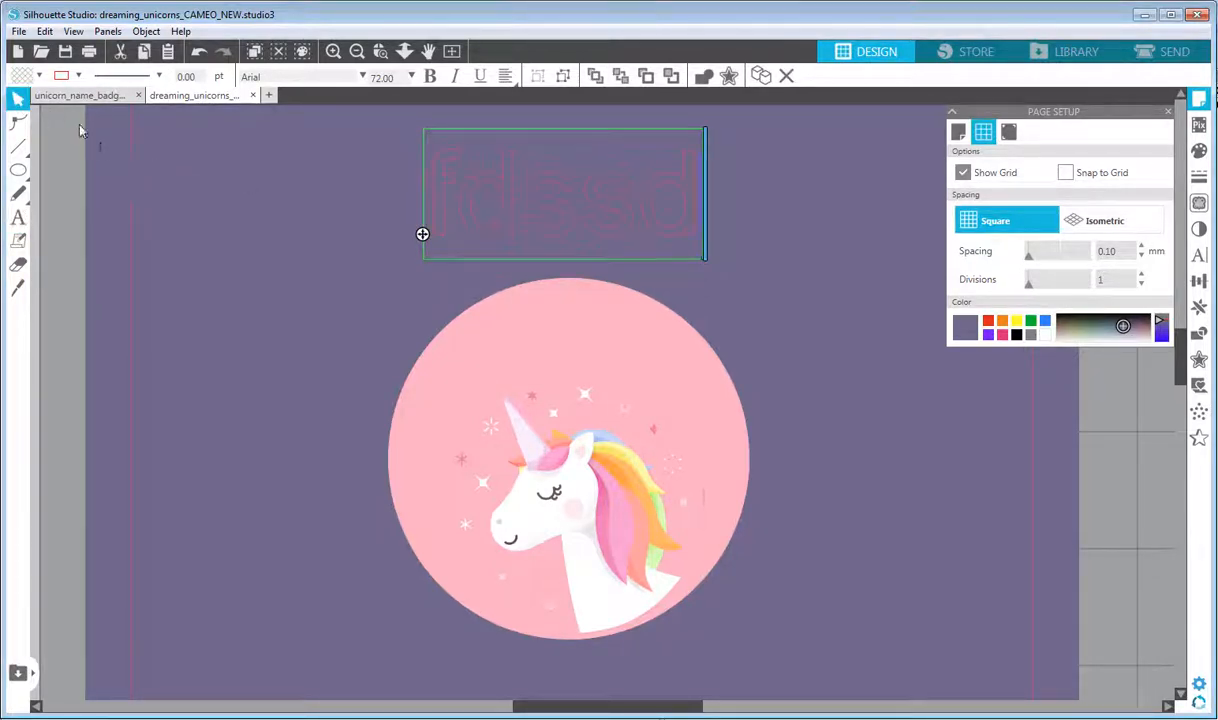
key(Escape)
key(Delete)
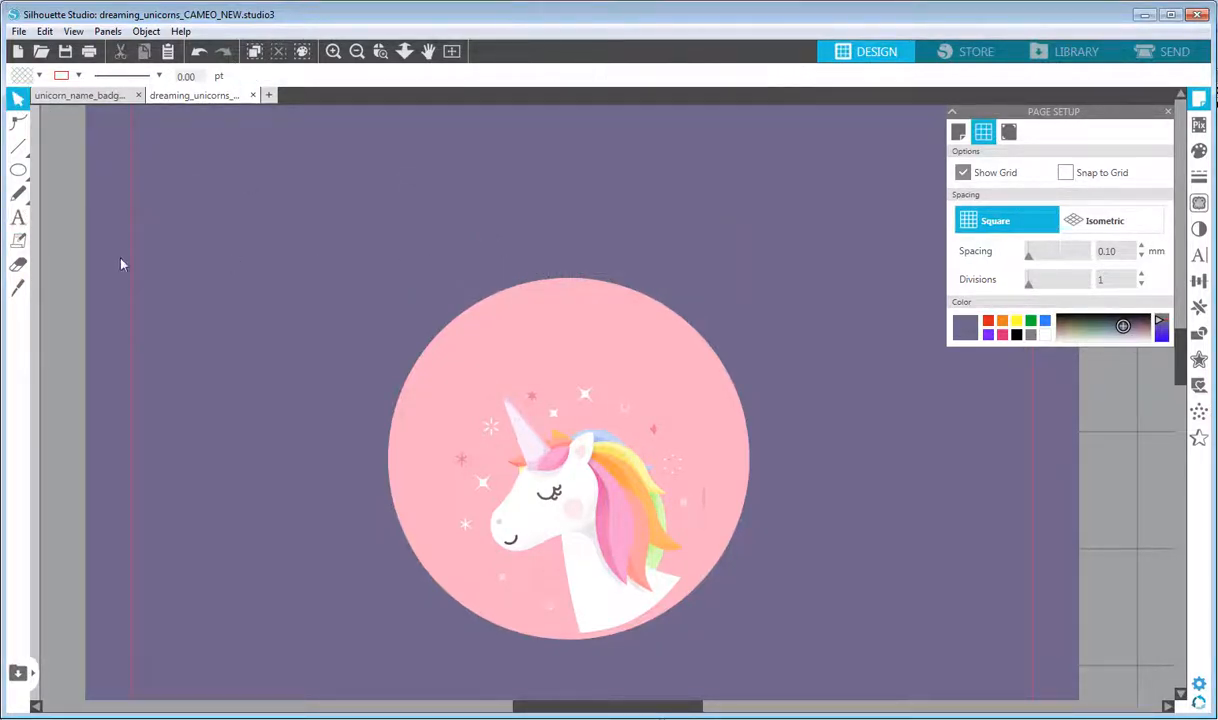
- Add the first name for the badge as black 72 pt Arial text above the pink circle
click(18, 217)
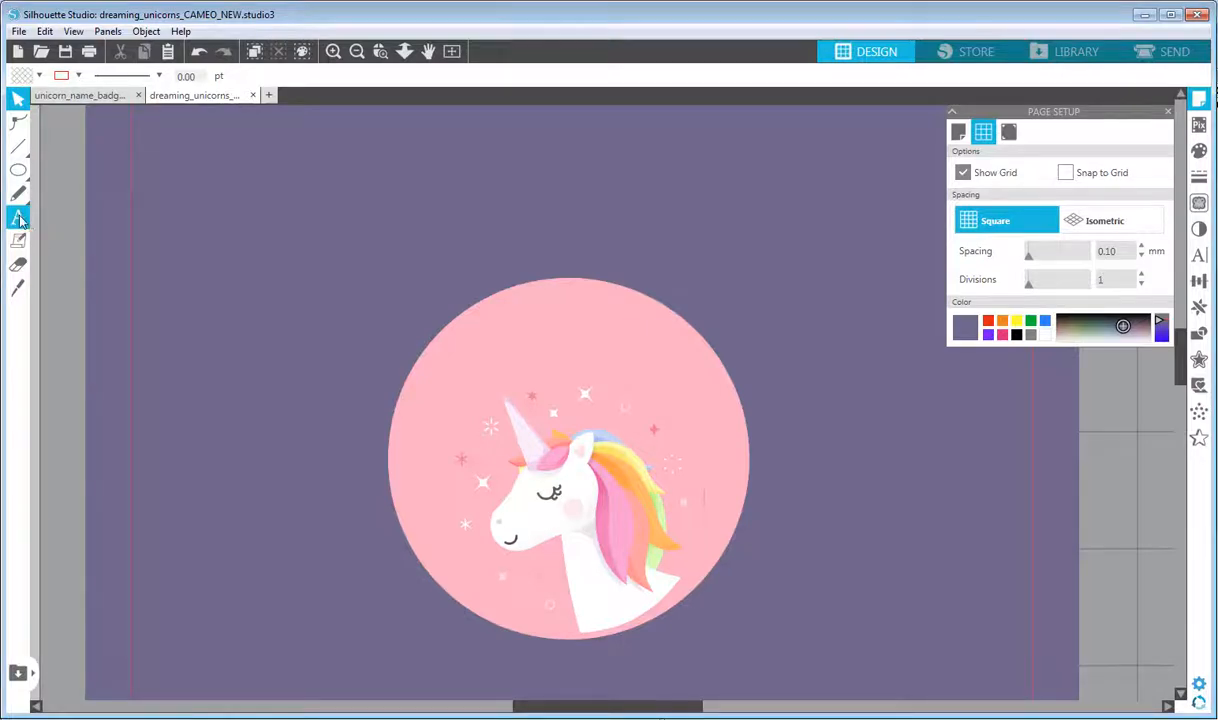
click(39, 76)
click(117, 108)
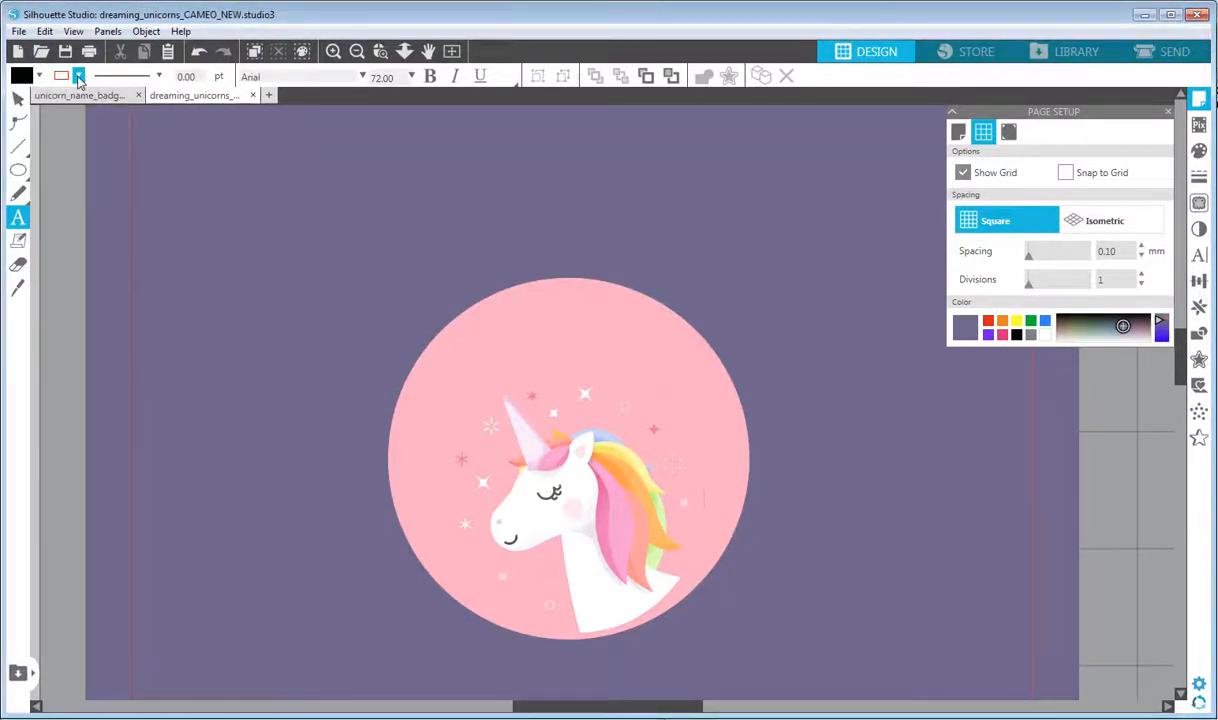
click(79, 76)
click(180, 104)
click(394, 234)
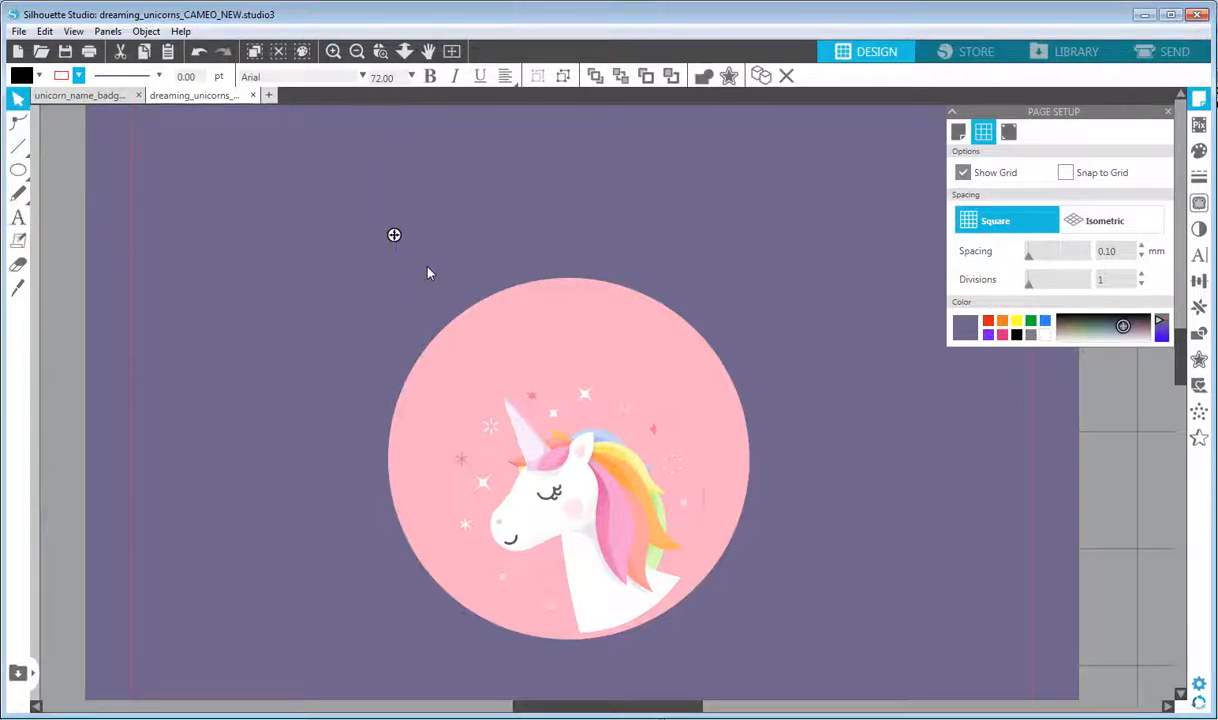
text(Juli)
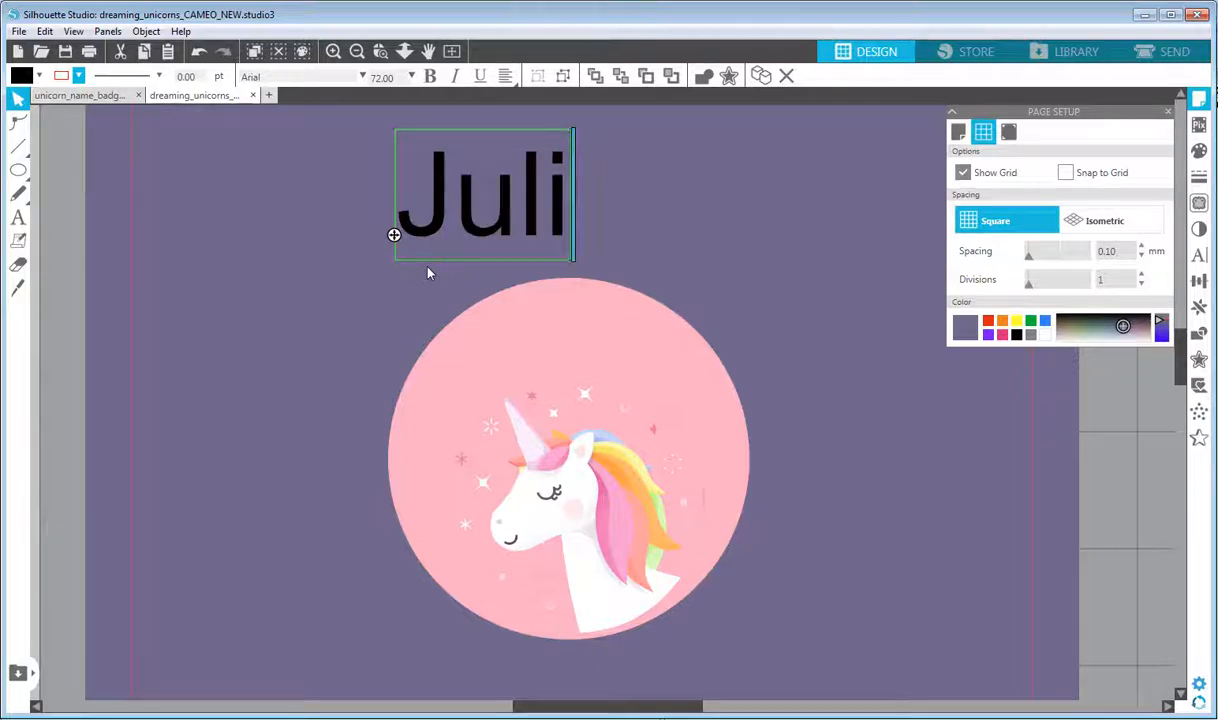
text(a)
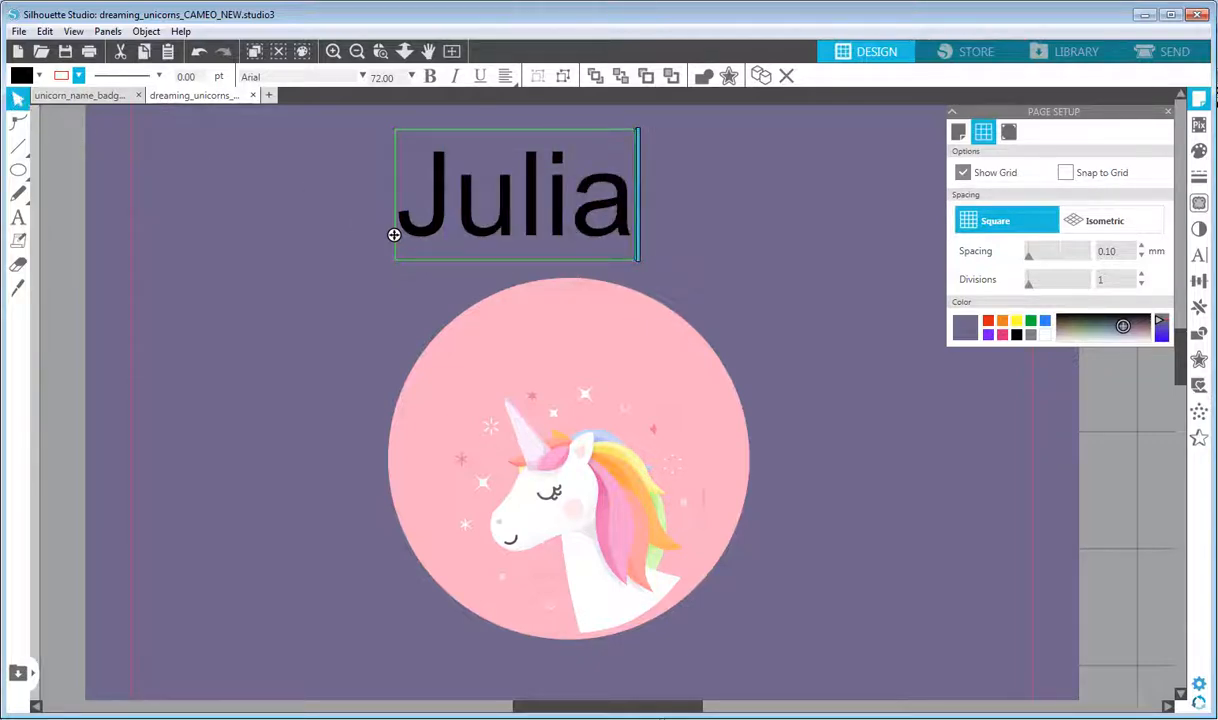
- Set the name text to bold Blogger Sans and position it just above the pink circle's upper-left edge
drag(394, 235, 213, 319)
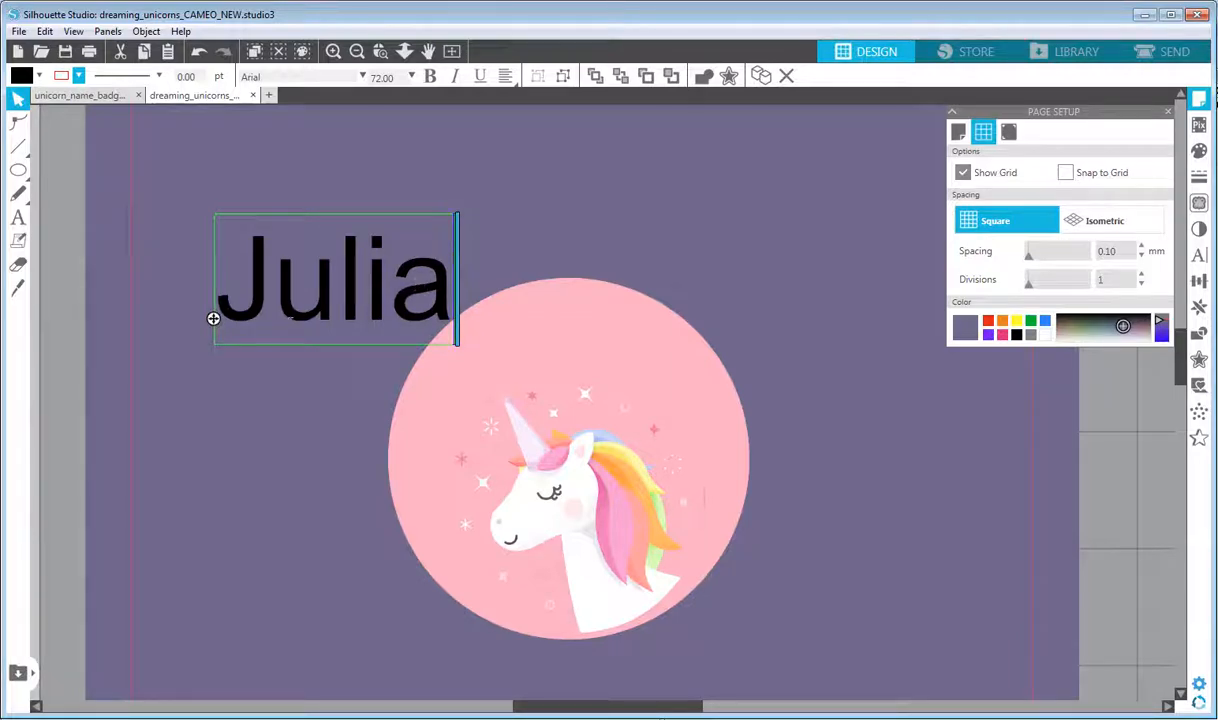
click(190, 262)
click(333, 346)
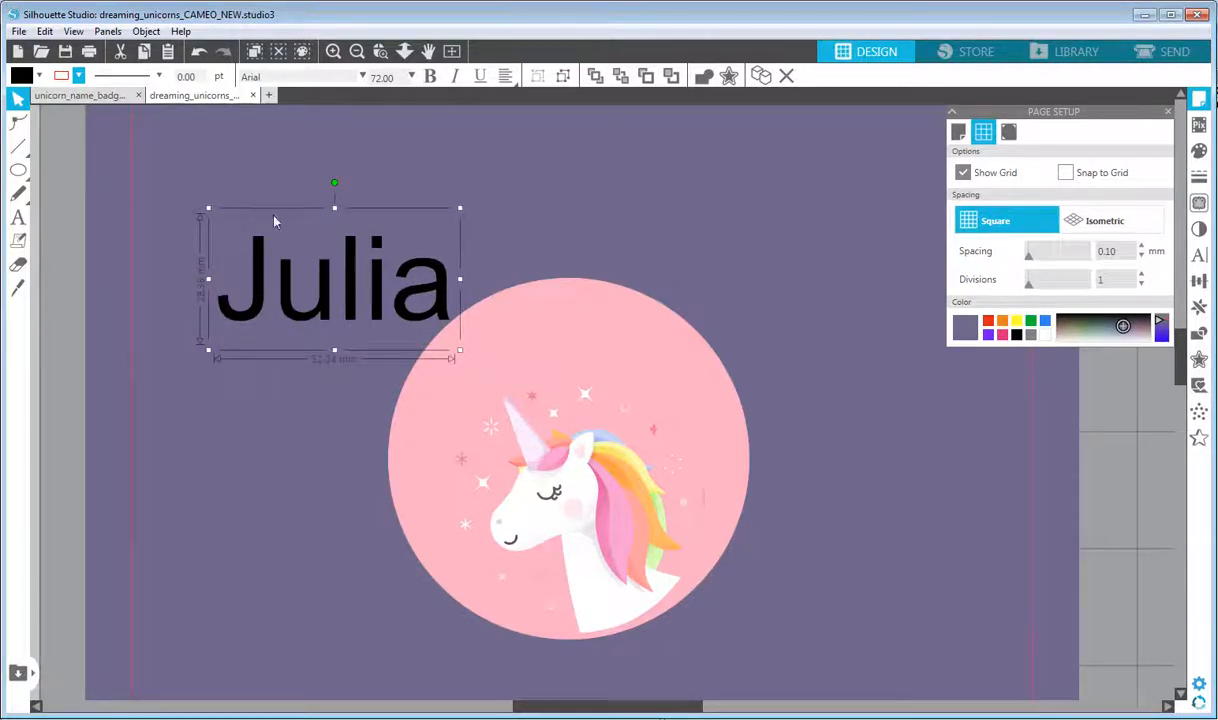
drag(312, 77, 240, 77)
text(blogger Sans)
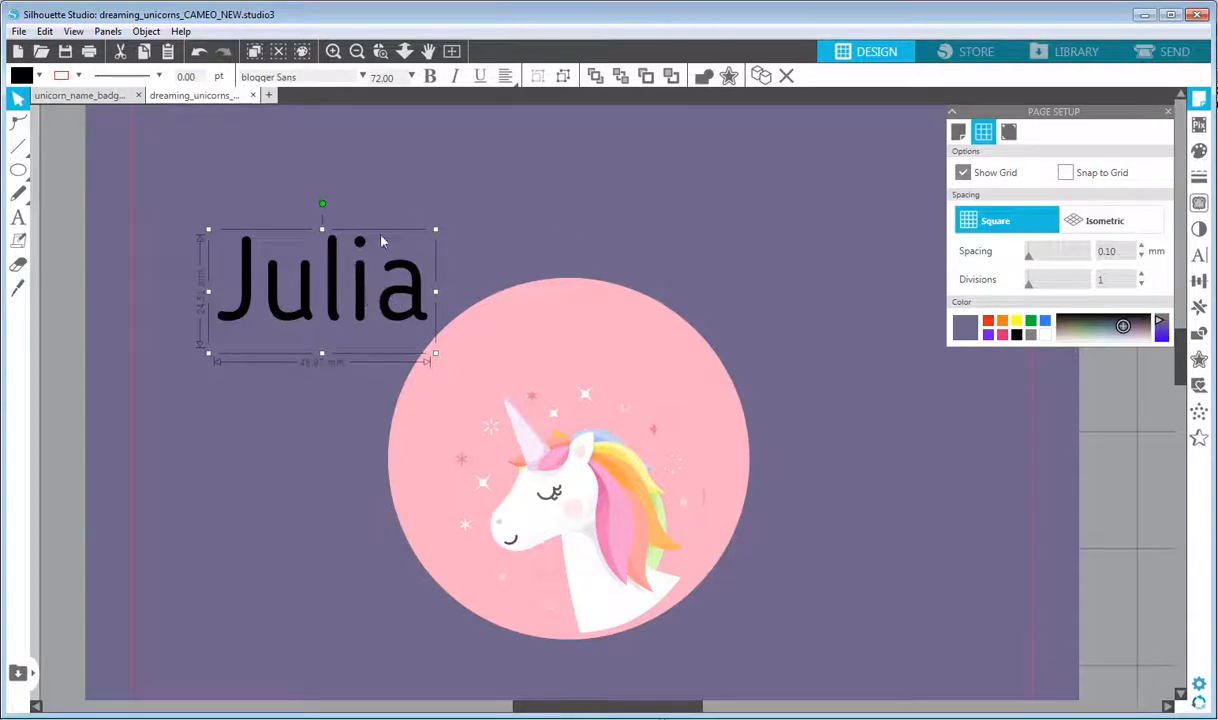
click(430, 77)
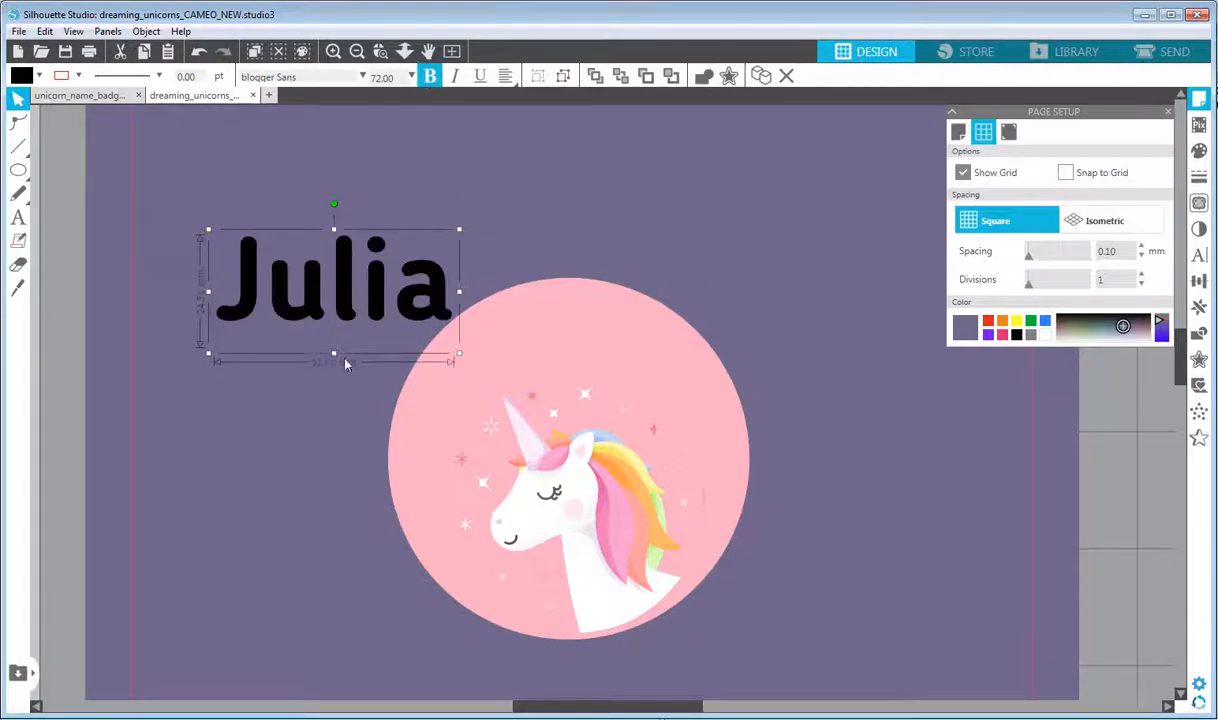
drag(335, 262, 396, 265)
- Draw a circle about 58 mm in diameter around the unicorn with a black line and a transparent fill
click(18, 170)
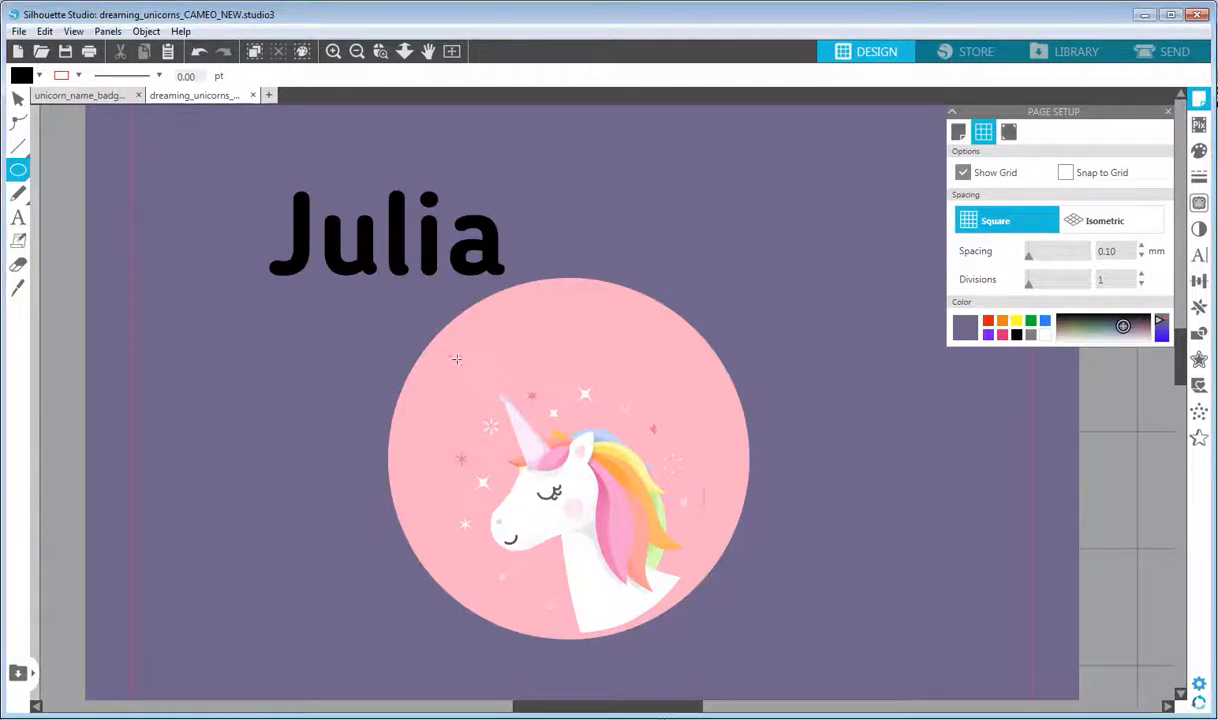
mouse_move(457, 360)
mouse_down()
mouse_move(588, 522)
mouse_move(744, 597)
mouse_up()
drag(587, 488, 576, 494)
click(18, 99)
click(79, 77)
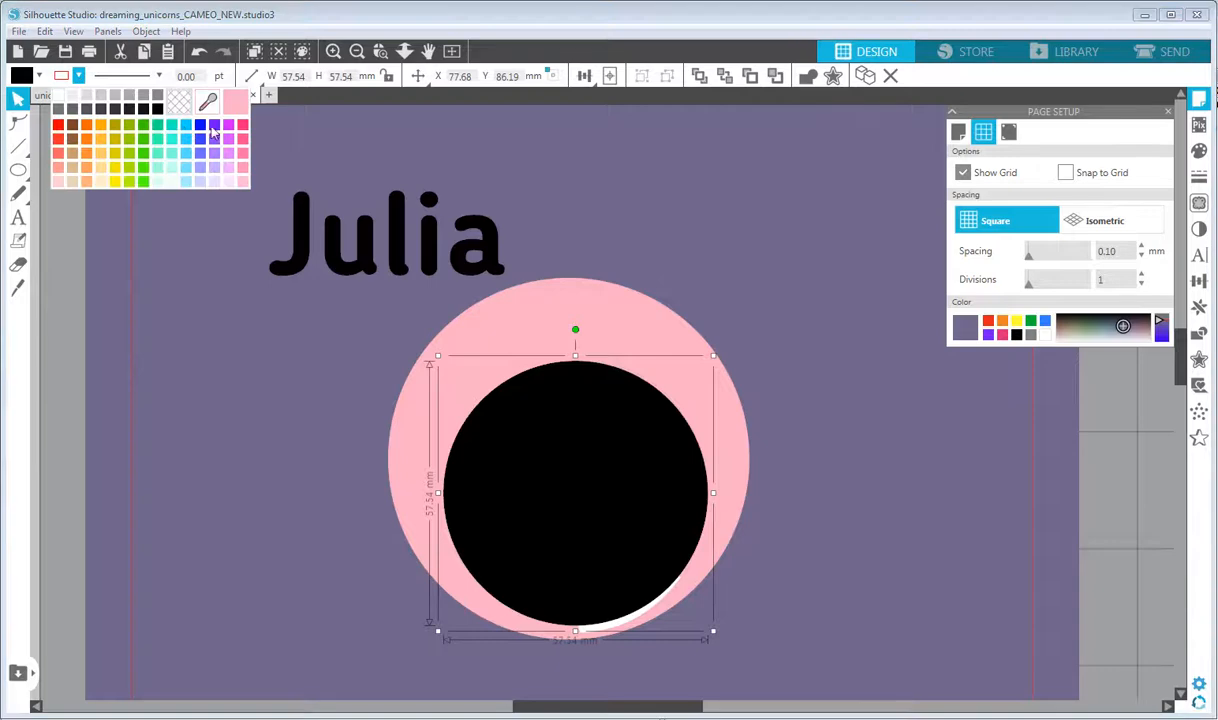
click(155, 112)
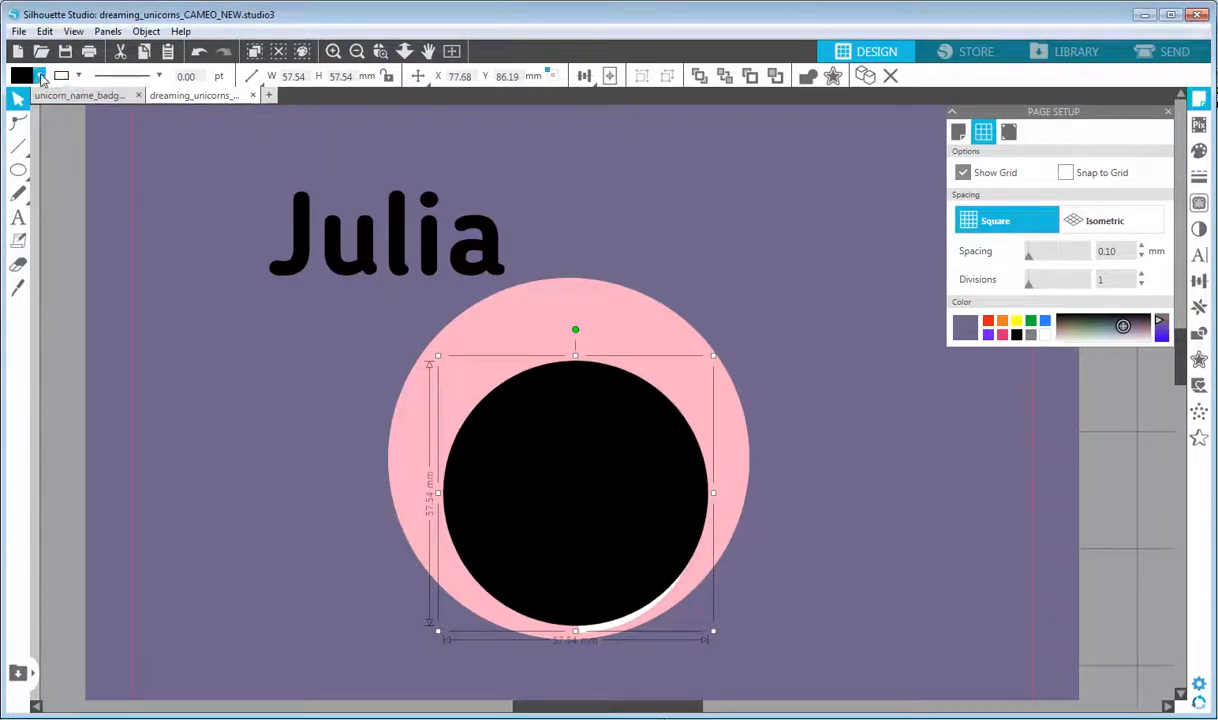
click(39, 76)
click(143, 105)
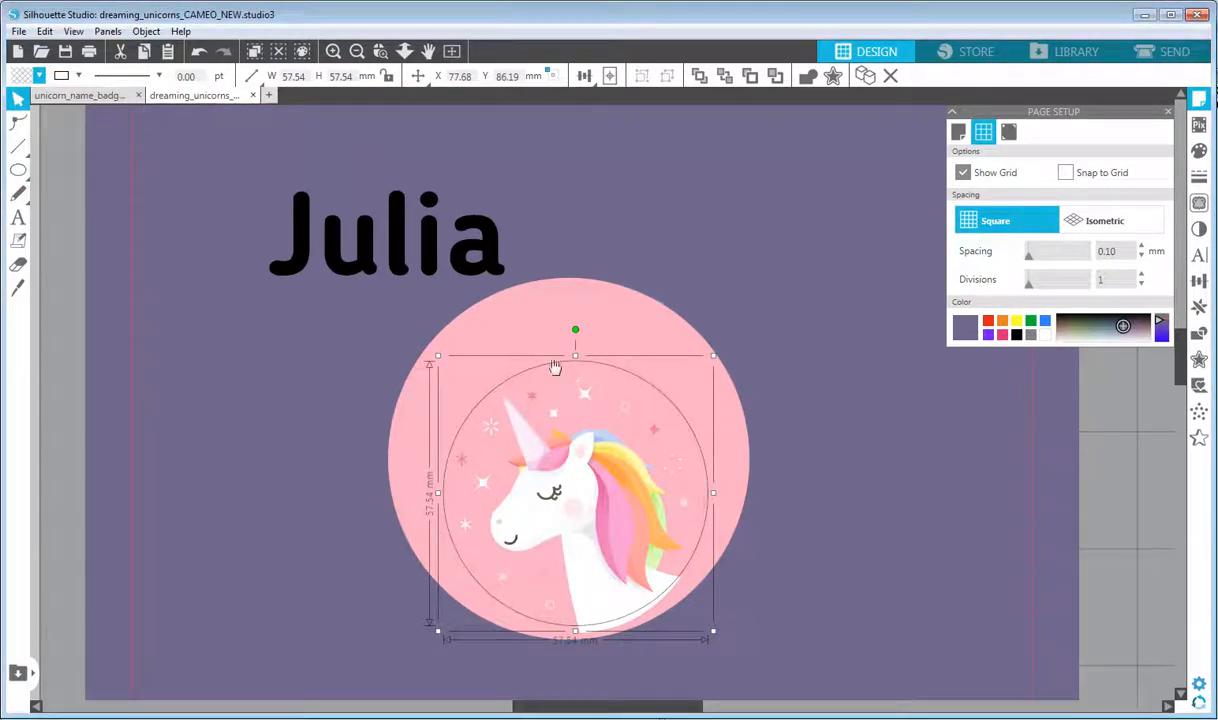
- Attach the name text to the inner circle so that it curves above the unicorn
click(400, 258)
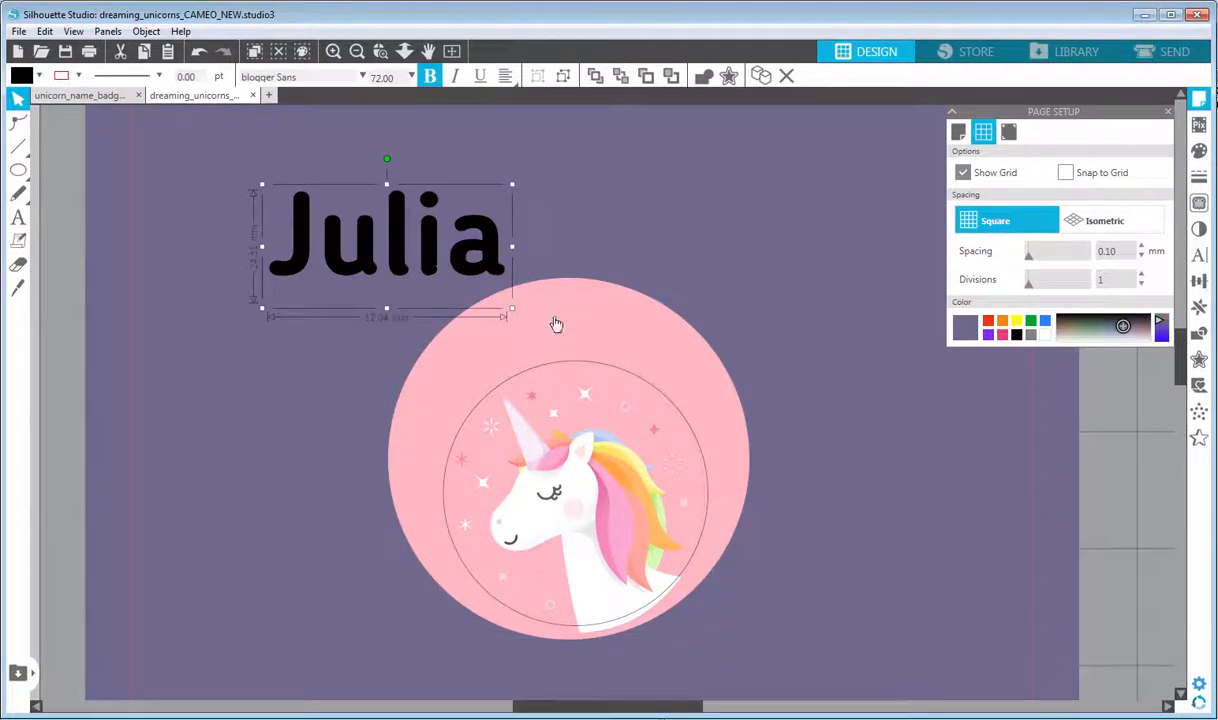
double_click(396, 255)
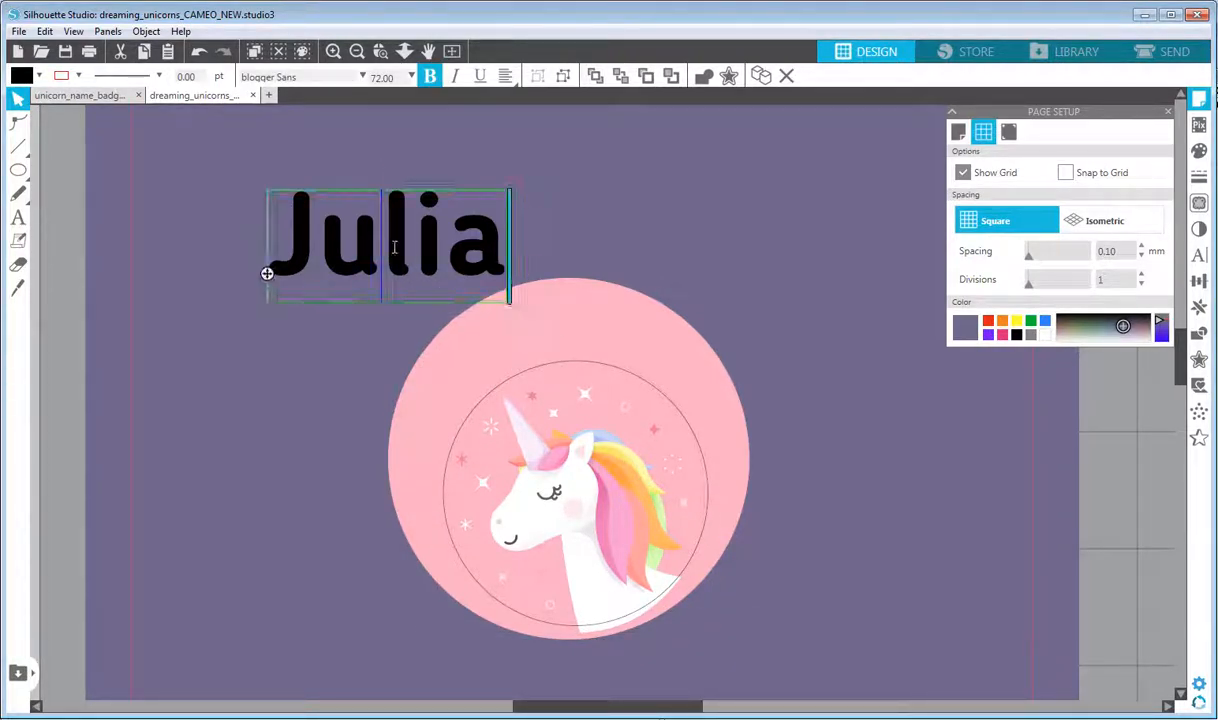
drag(340, 253, 424, 254)
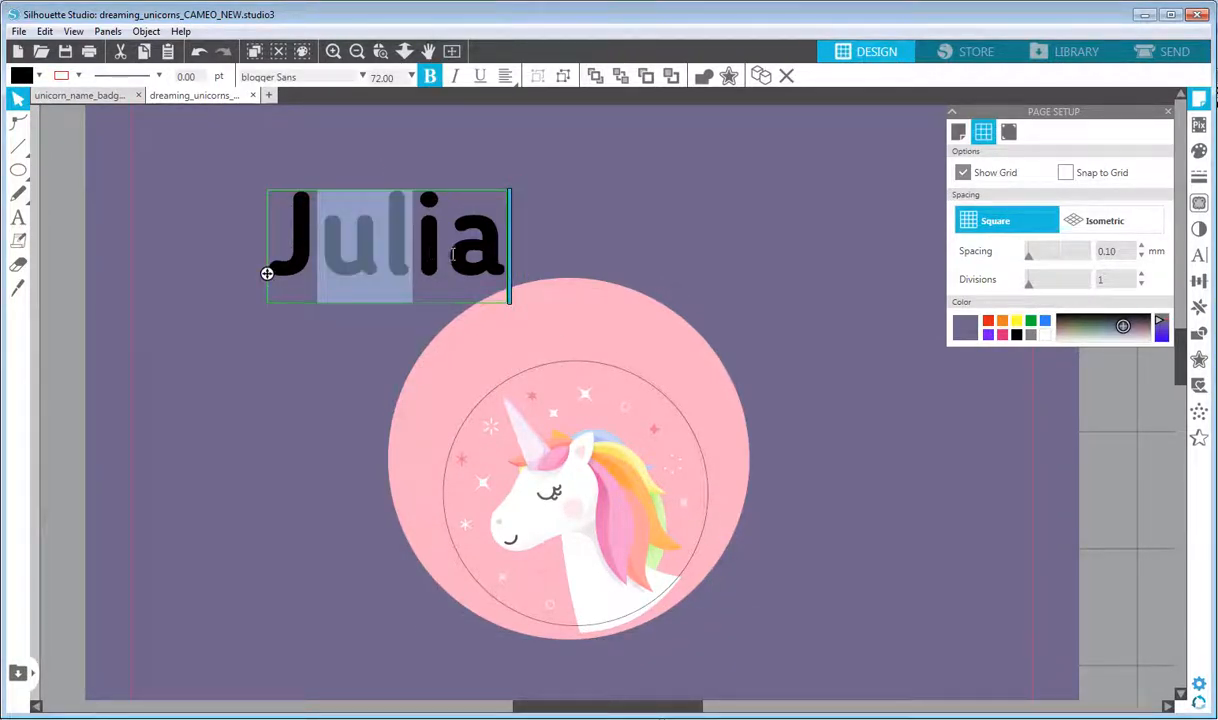
click(453, 255)
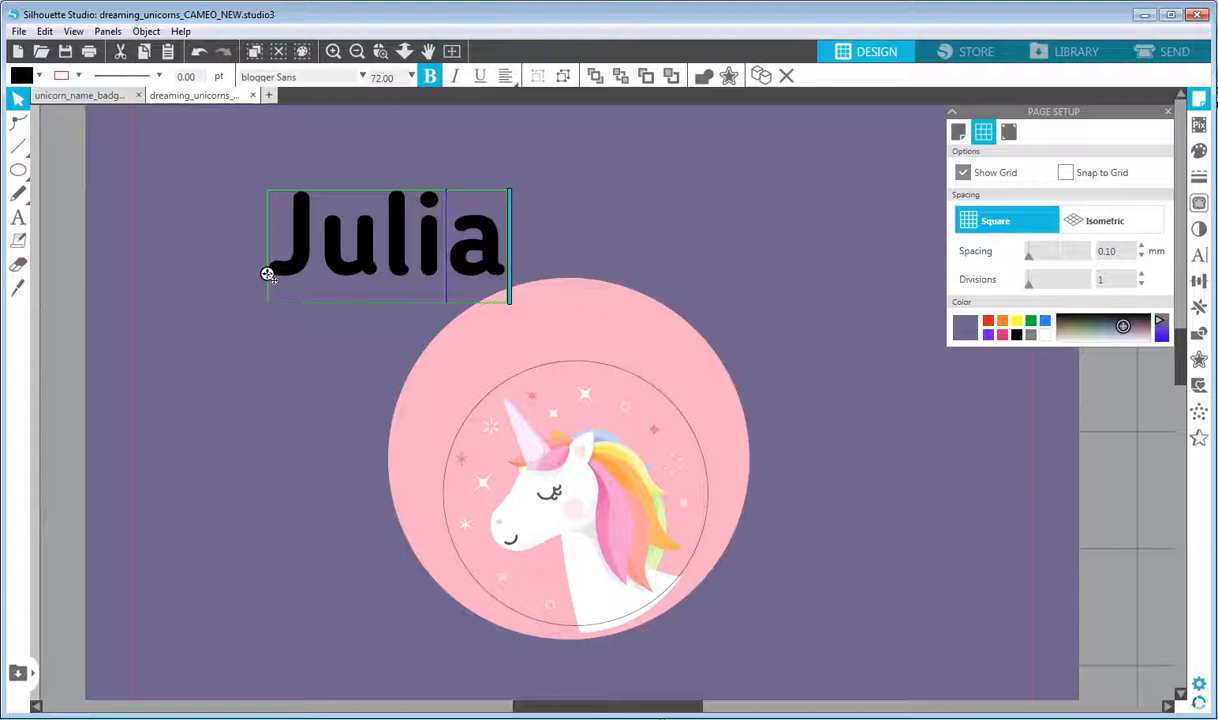
drag(267, 274, 471, 401)
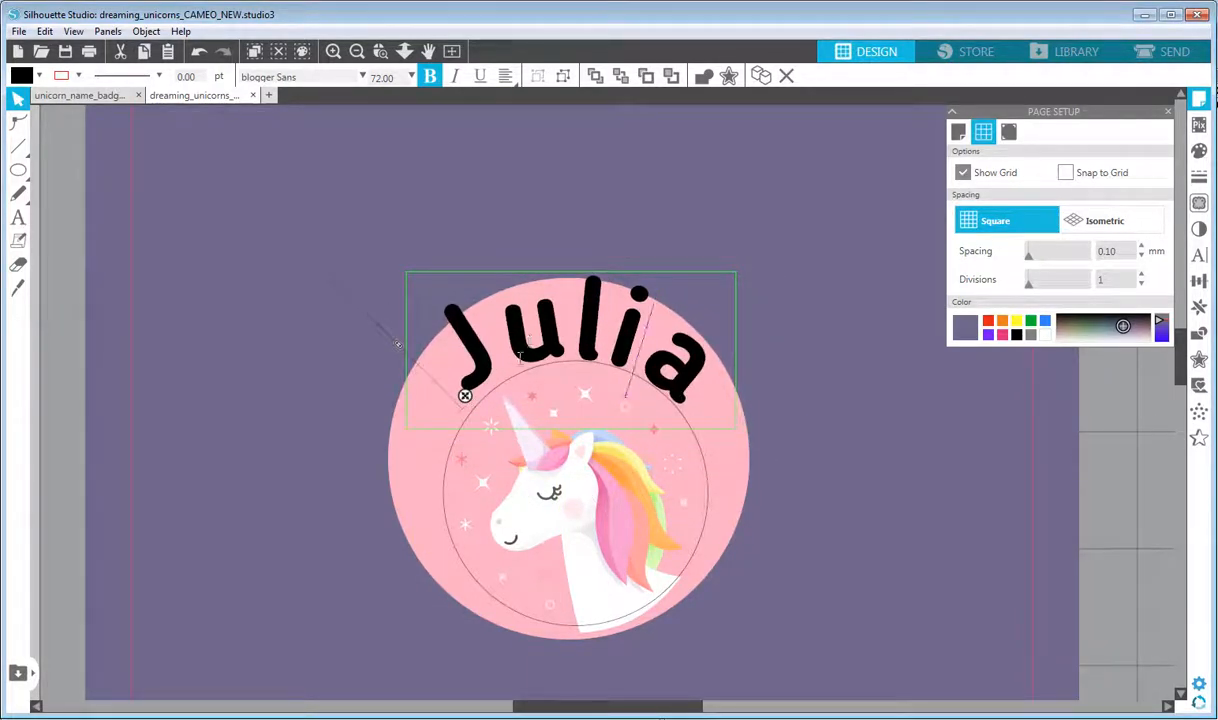
- Set the curved name's character spacing to 90%
key(ctrl+a)
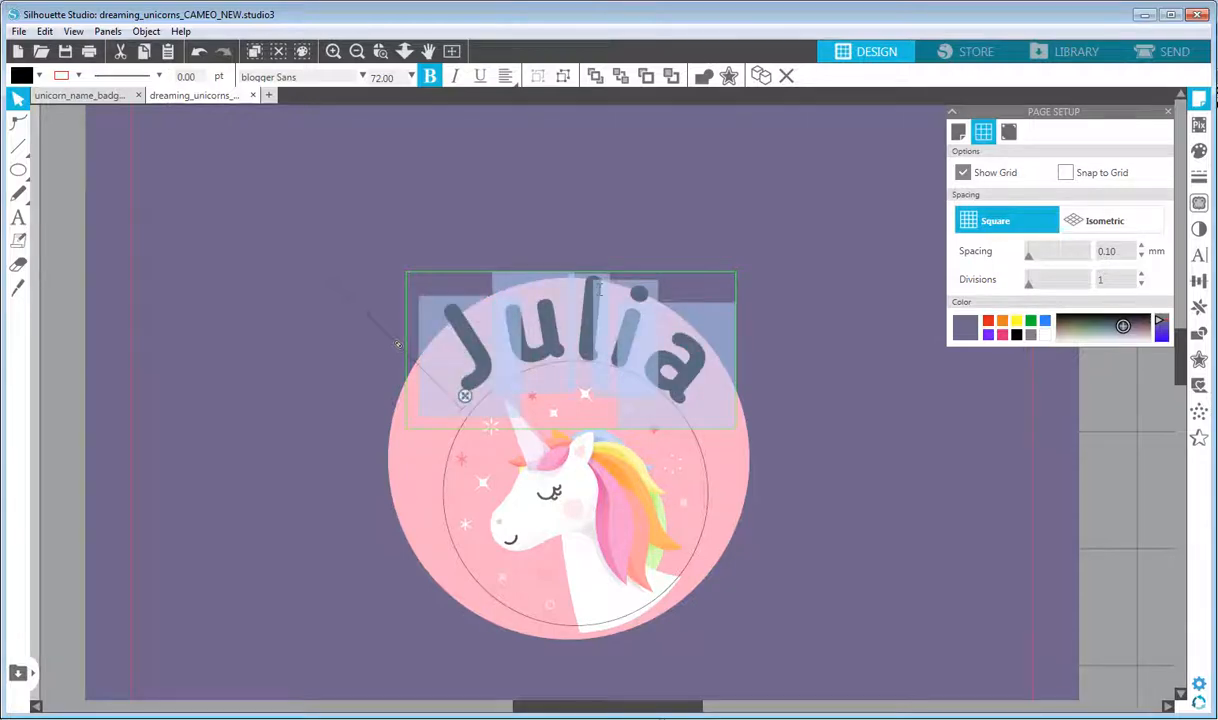
click(1198, 258)
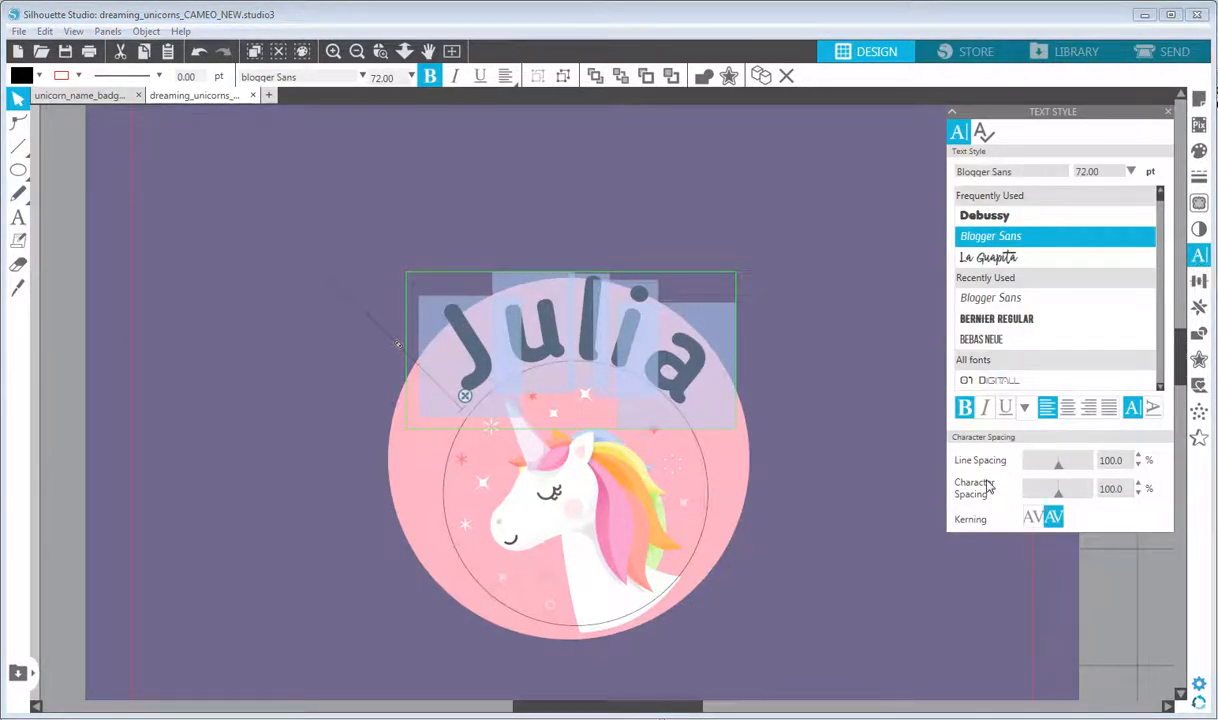
drag(1061, 505, 1057, 502)
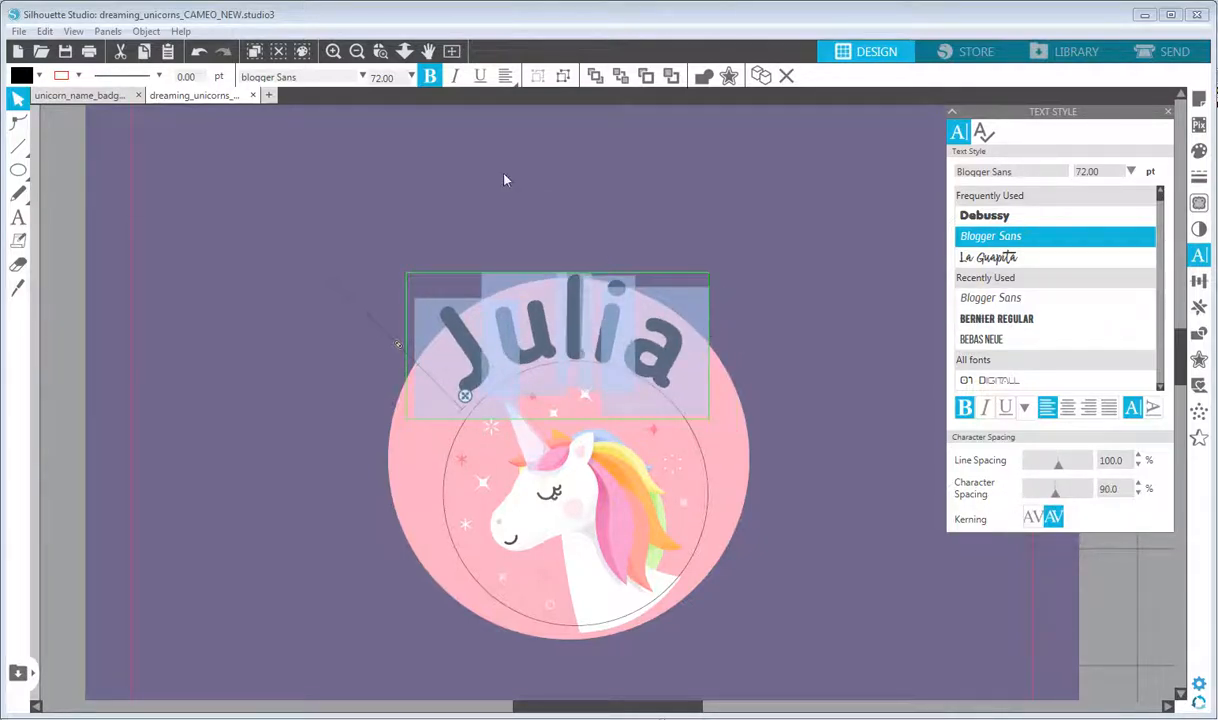
- Try a font size of 55 pt for the curved name and reduce it to 50 pt
click(400, 77)
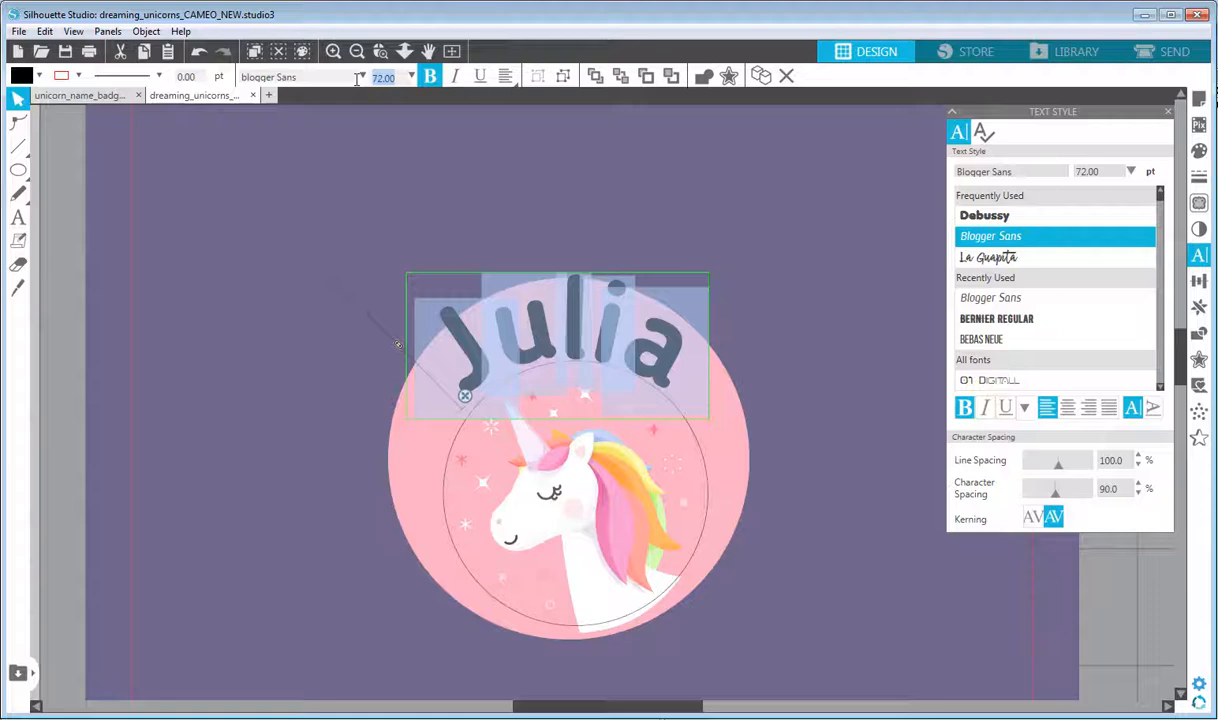
key(BackSpace)
text(55)
key(Return)
click(399, 76)
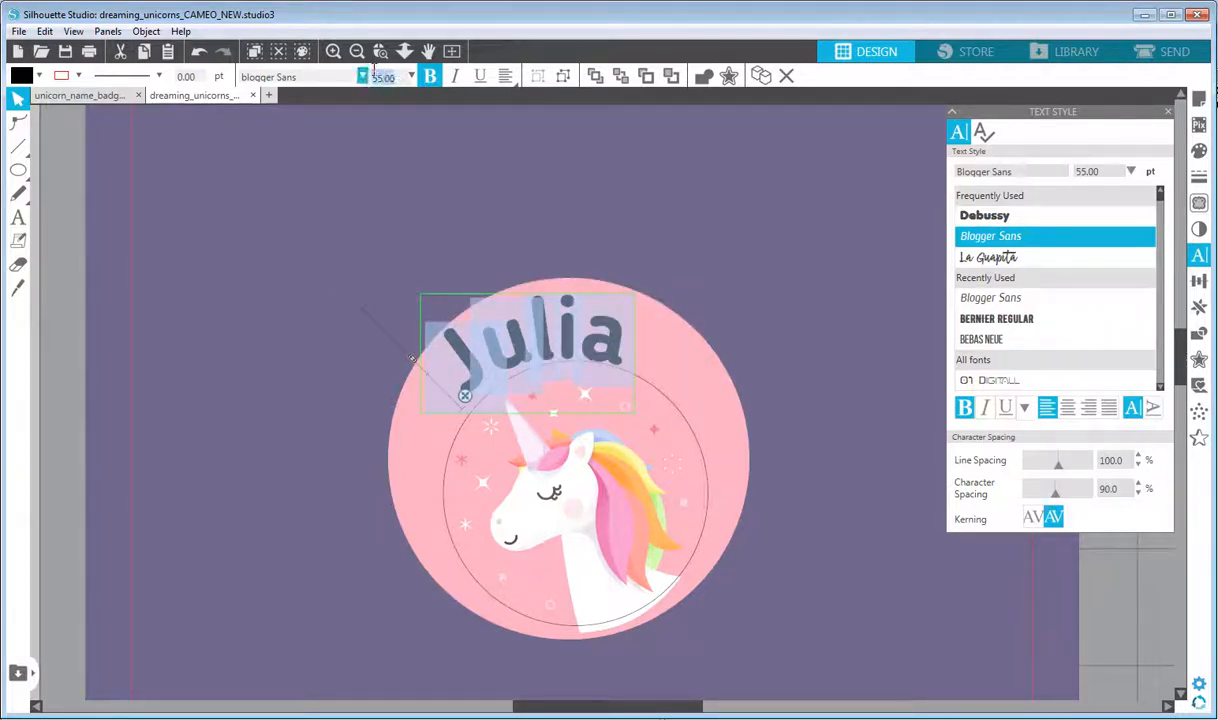
text(50)
key(Return)
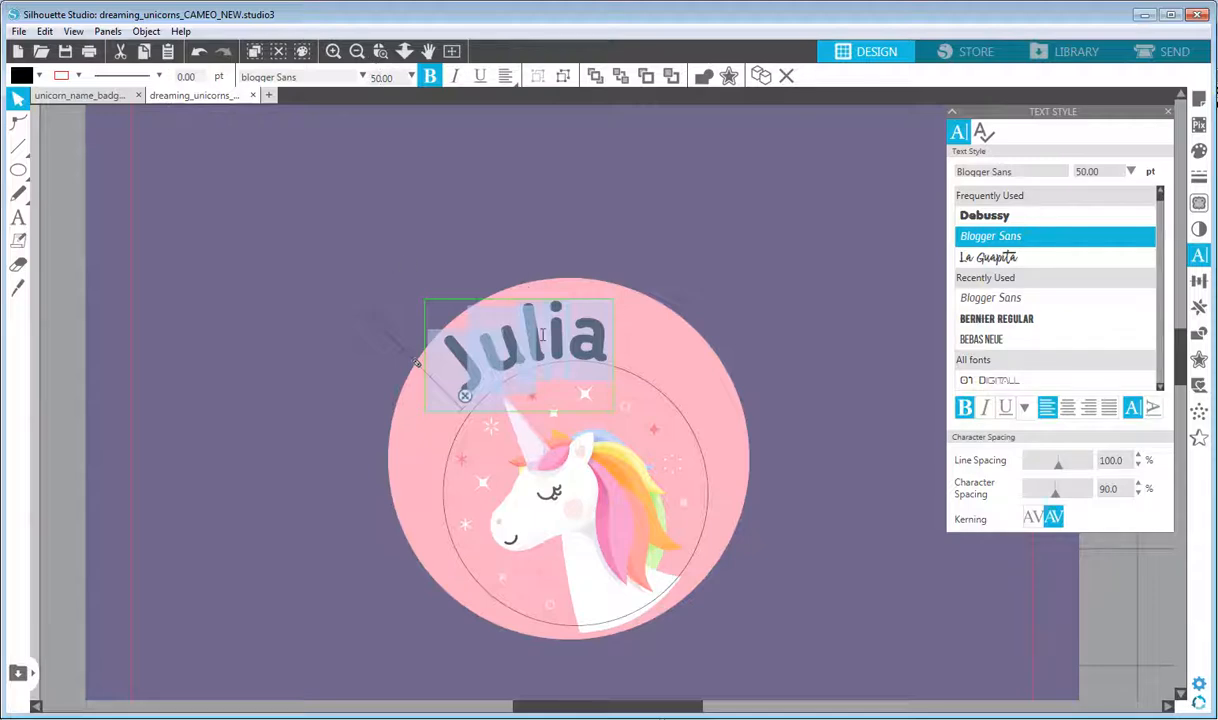
- Slide the curved name along the inner circle to center it above the unicorn, and nudge it slightly left and up
drag(463, 389, 513, 391)
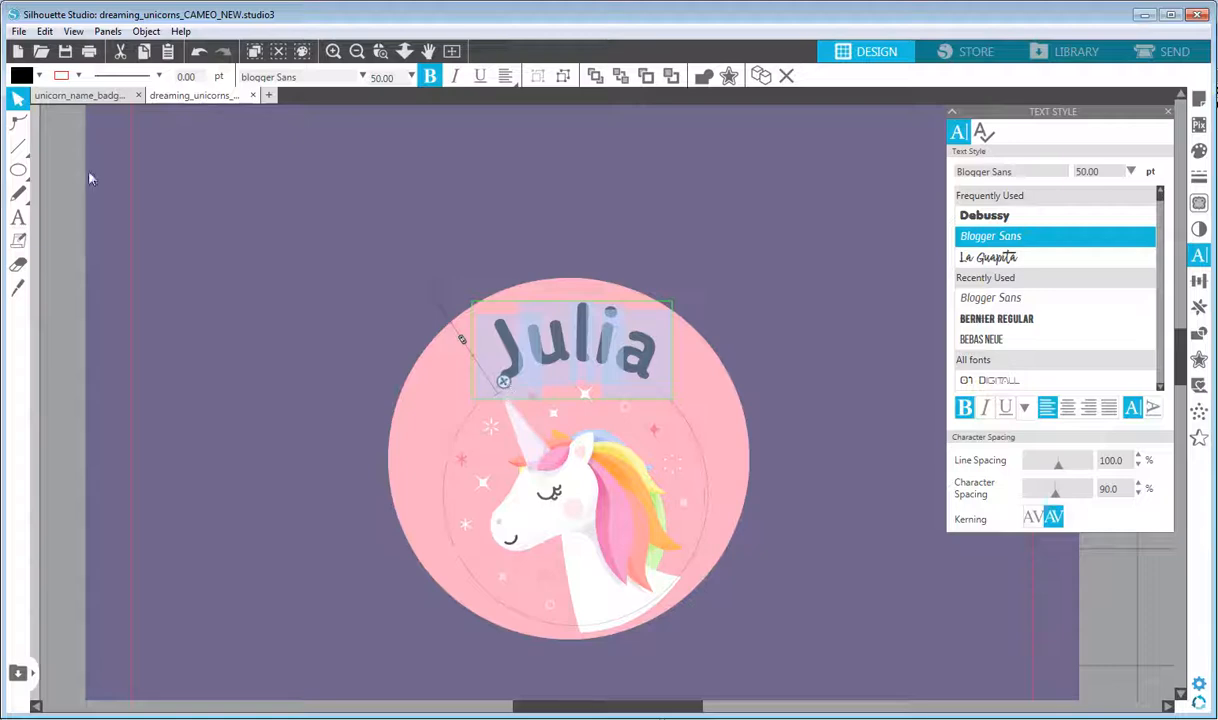
click(18, 100)
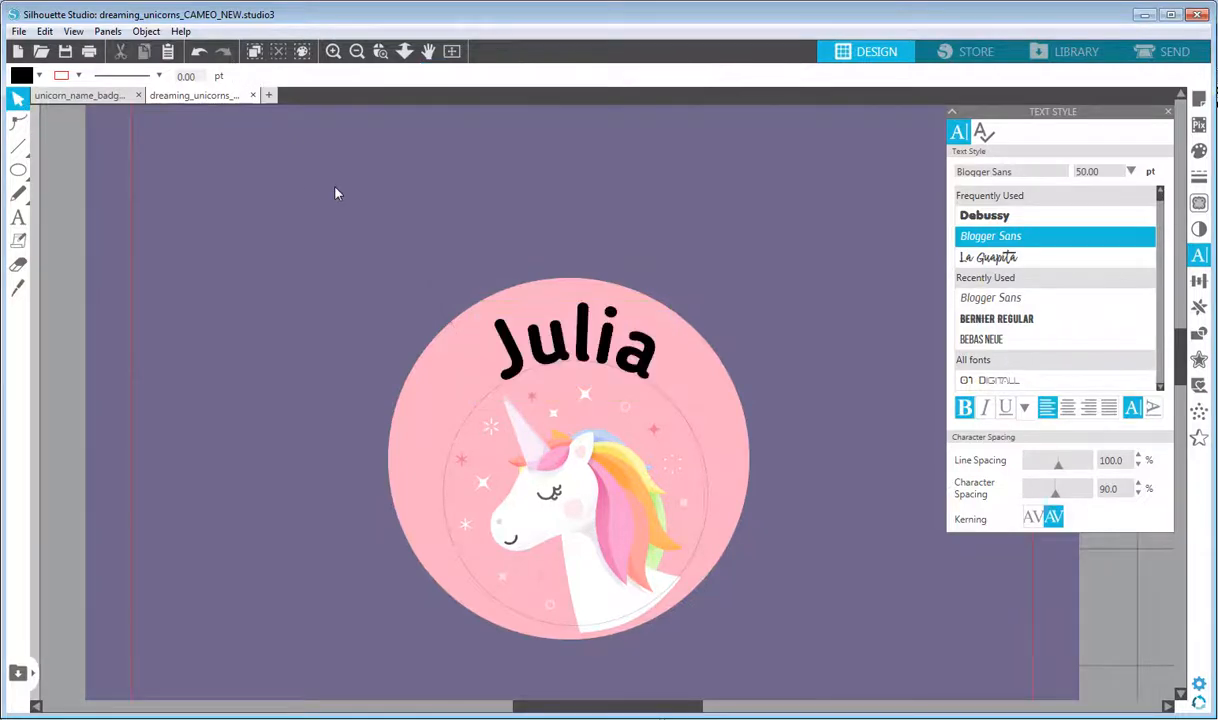
click(641, 372)
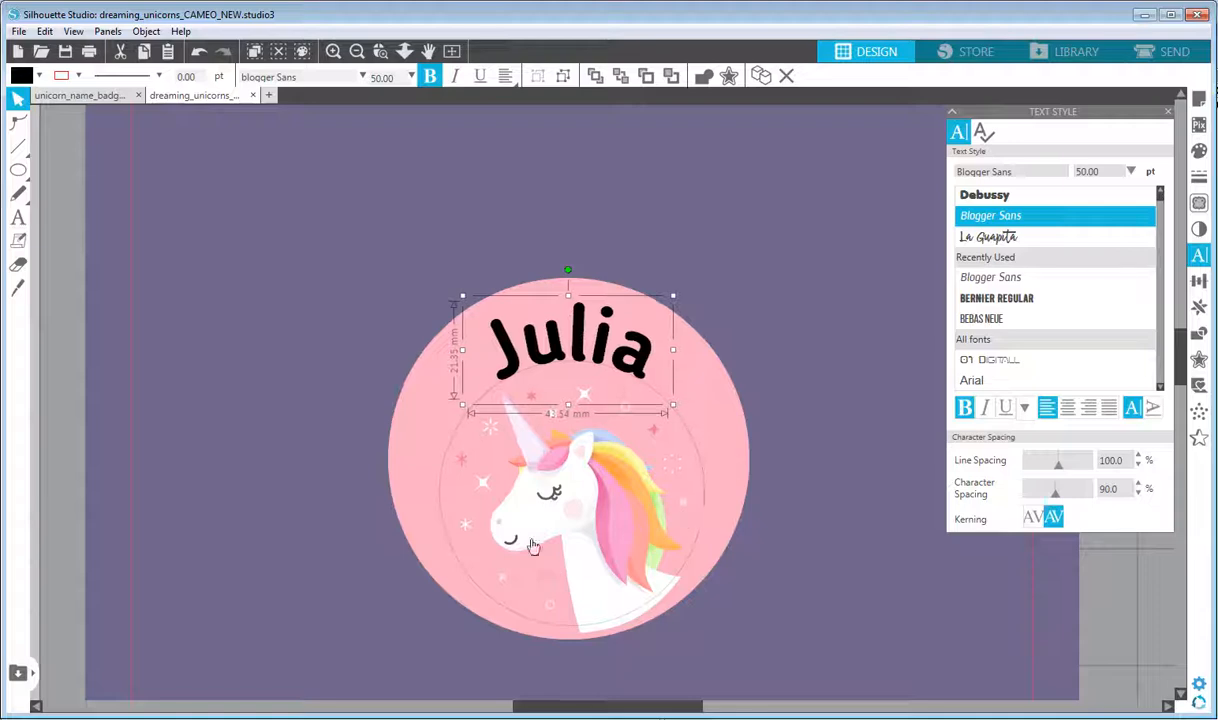
key(Left)
key(Up)
key(Left)
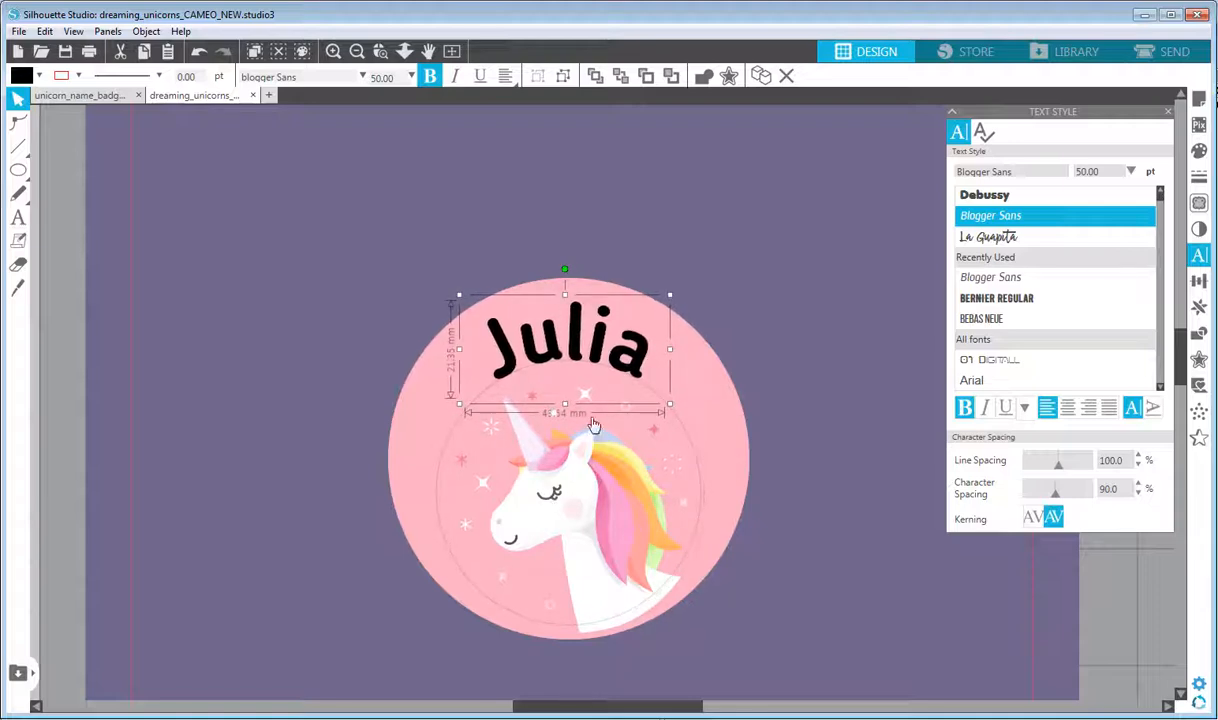
- Change the fill color of all the letters in the curved name to white
double_click(576, 350)
drag(636, 353, 491, 343)
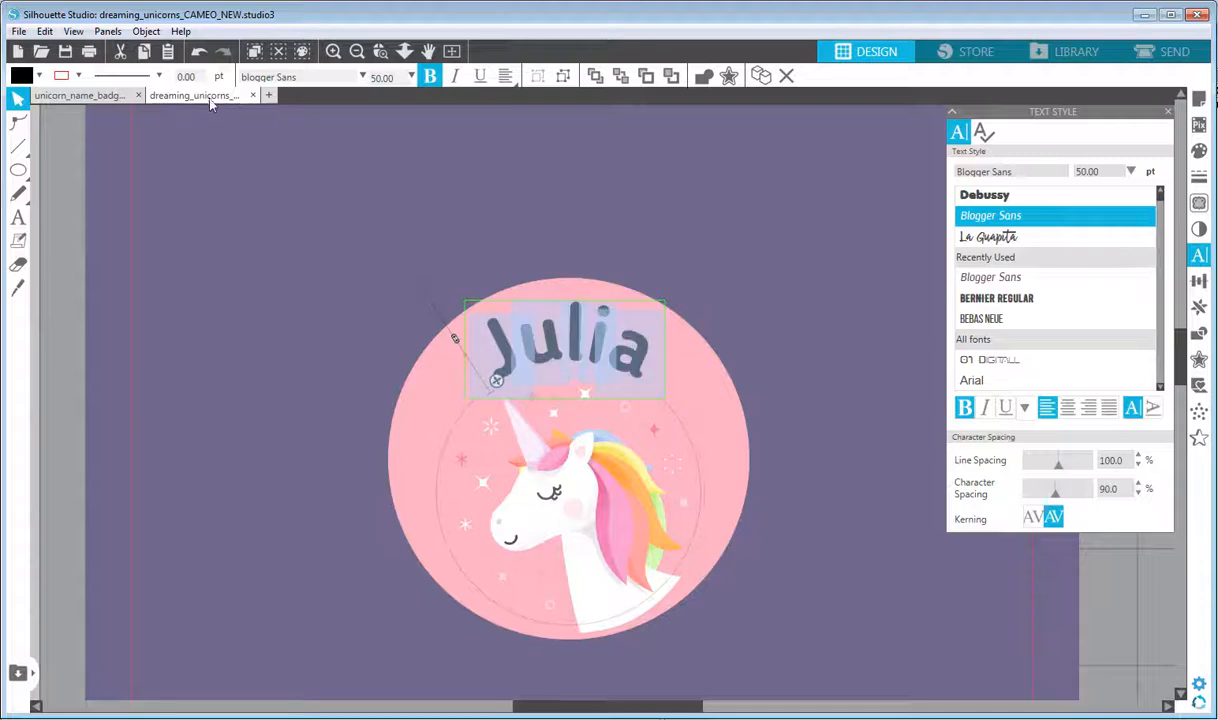
click(39, 76)
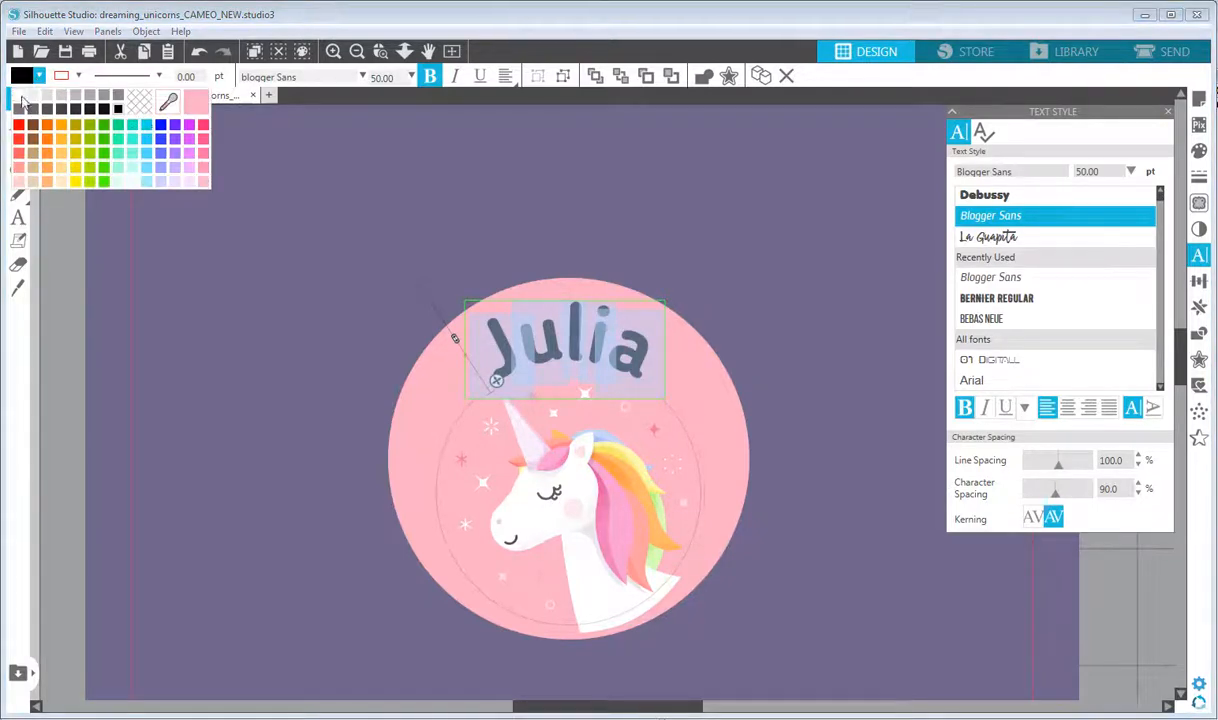
click(20, 97)
click(335, 272)
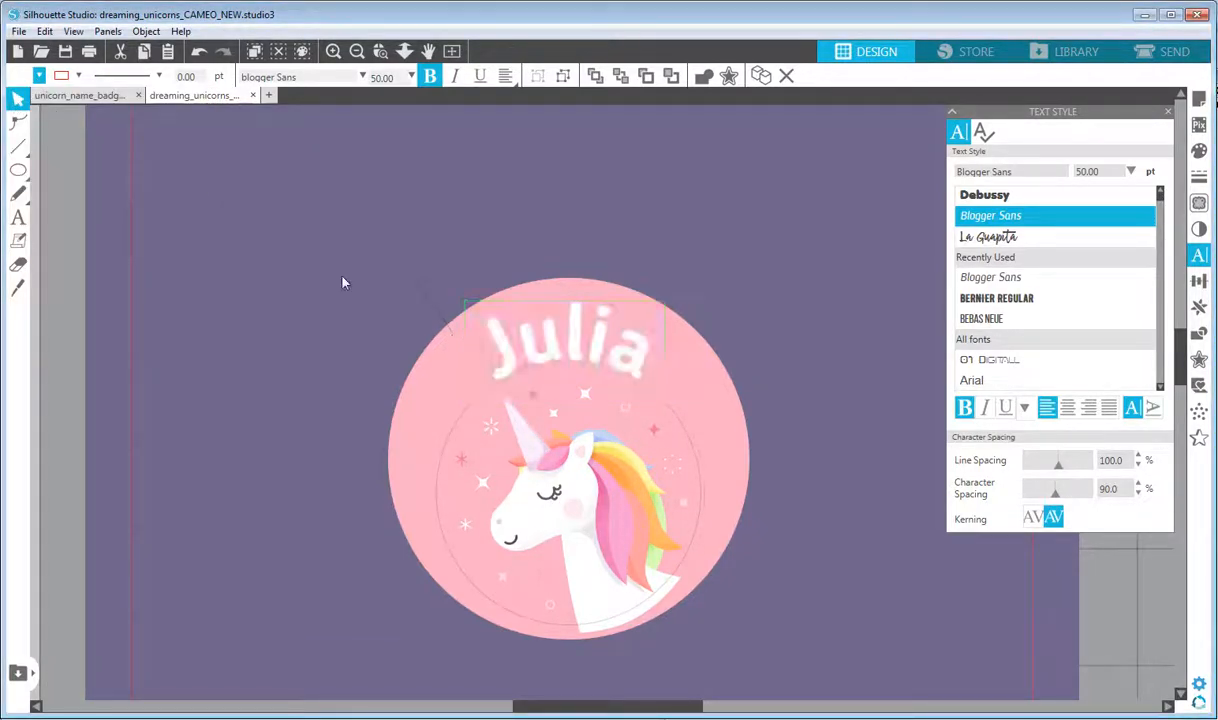
- Make the line colors of the unicorn artwork and the inner text-path circle transparent
click(466, 418)
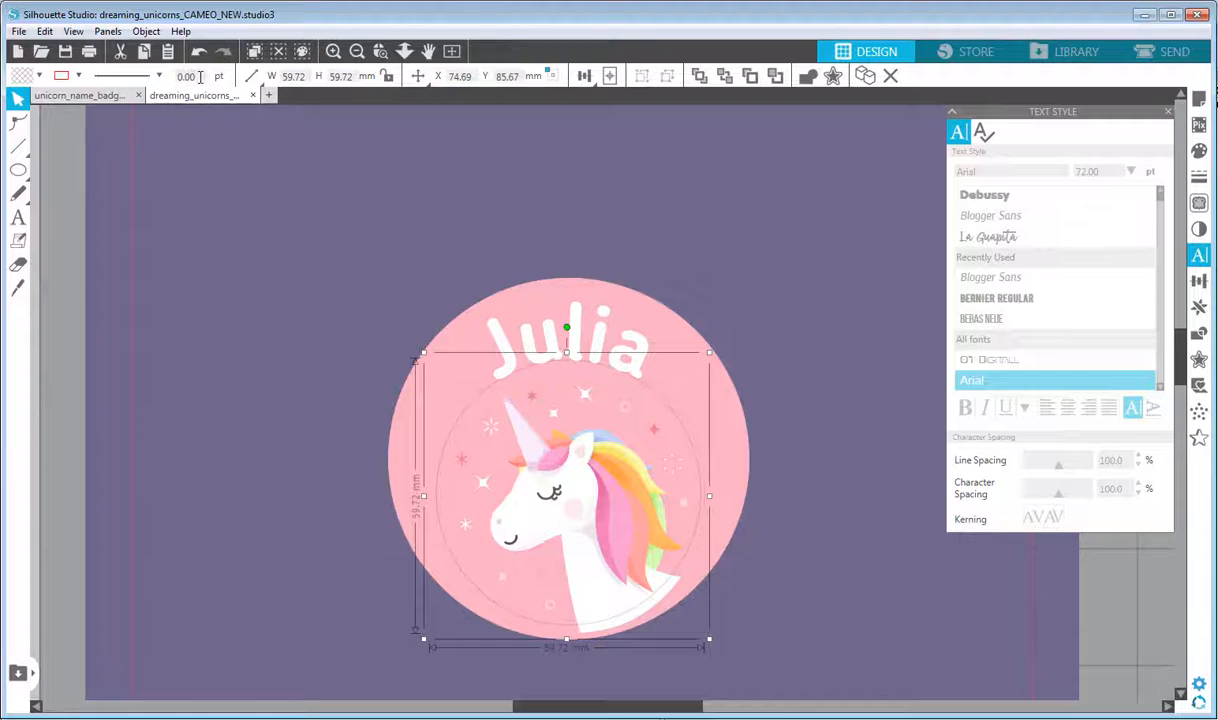
click(79, 77)
click(177, 107)
click(235, 218)
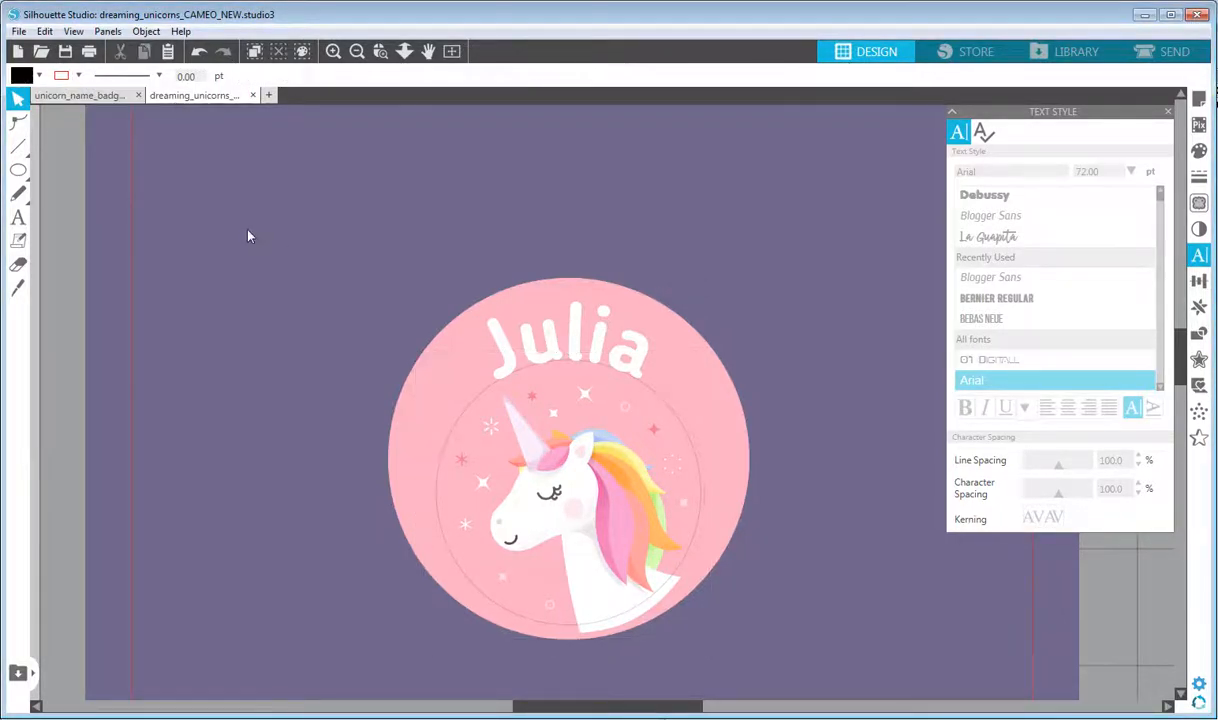
click(460, 425)
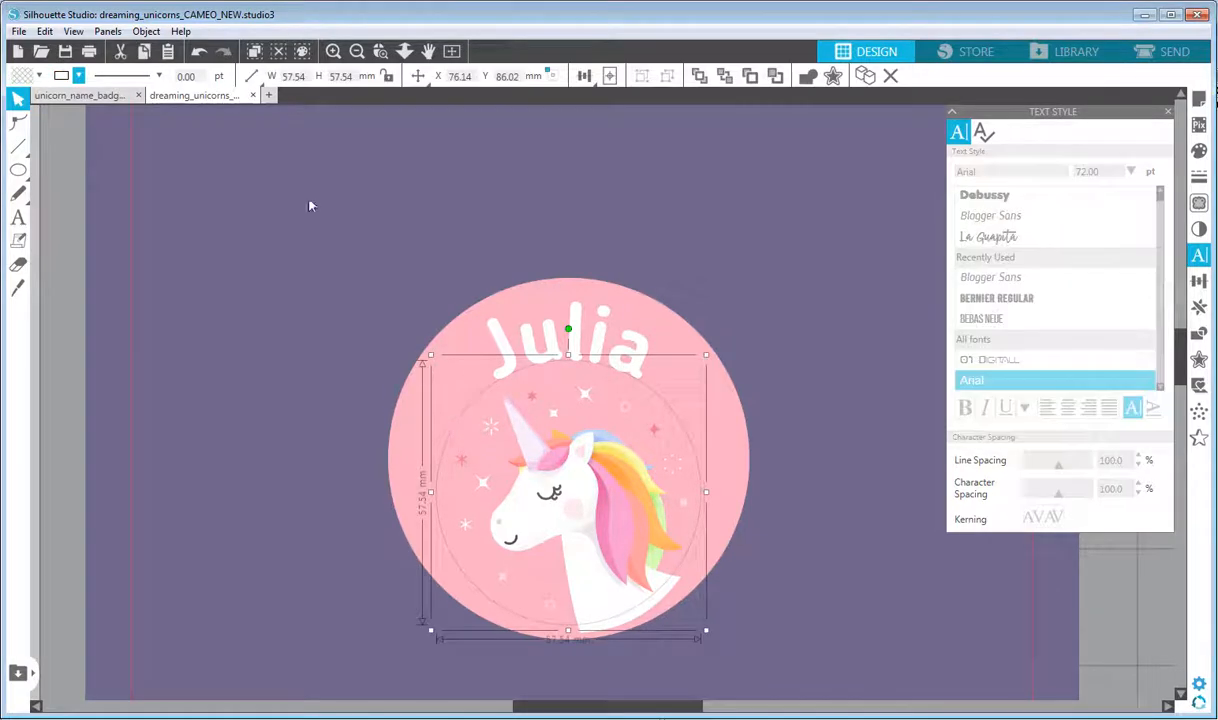
click(79, 77)
click(170, 106)
click(320, 324)
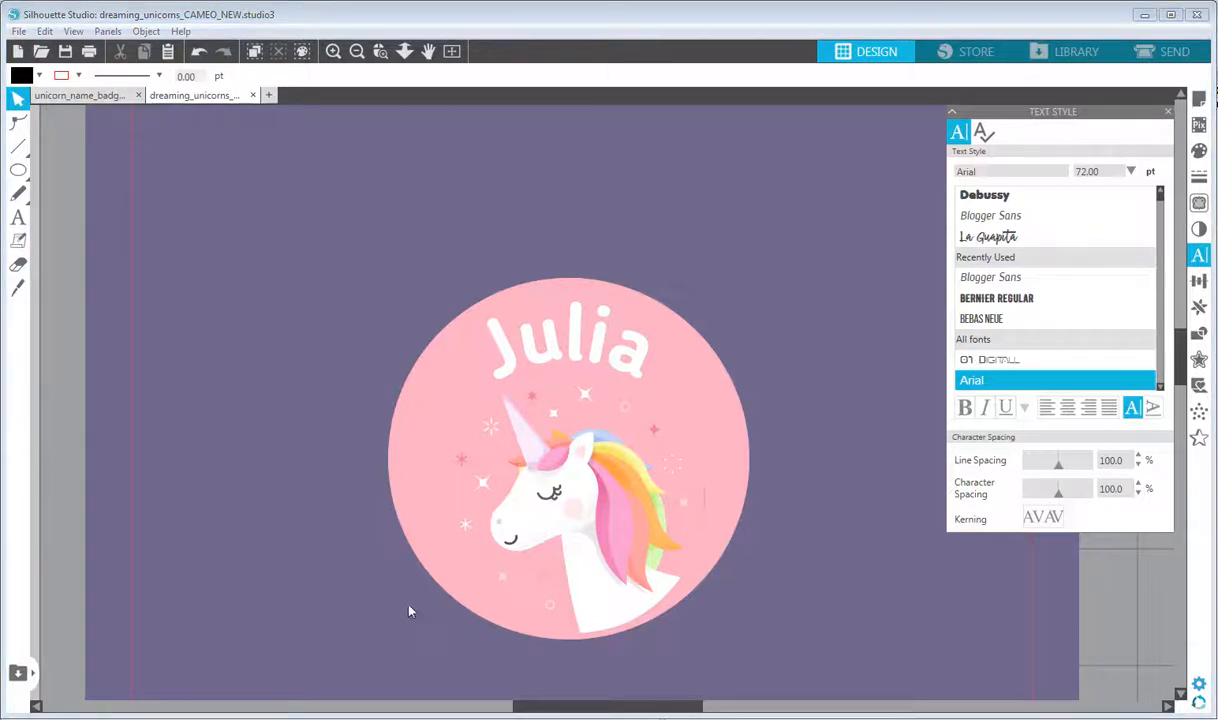
- Duplicate the unicorn artwork and place the copy on the empty area to the right of the badge
key(space)
drag(342, 394, 313, 329)
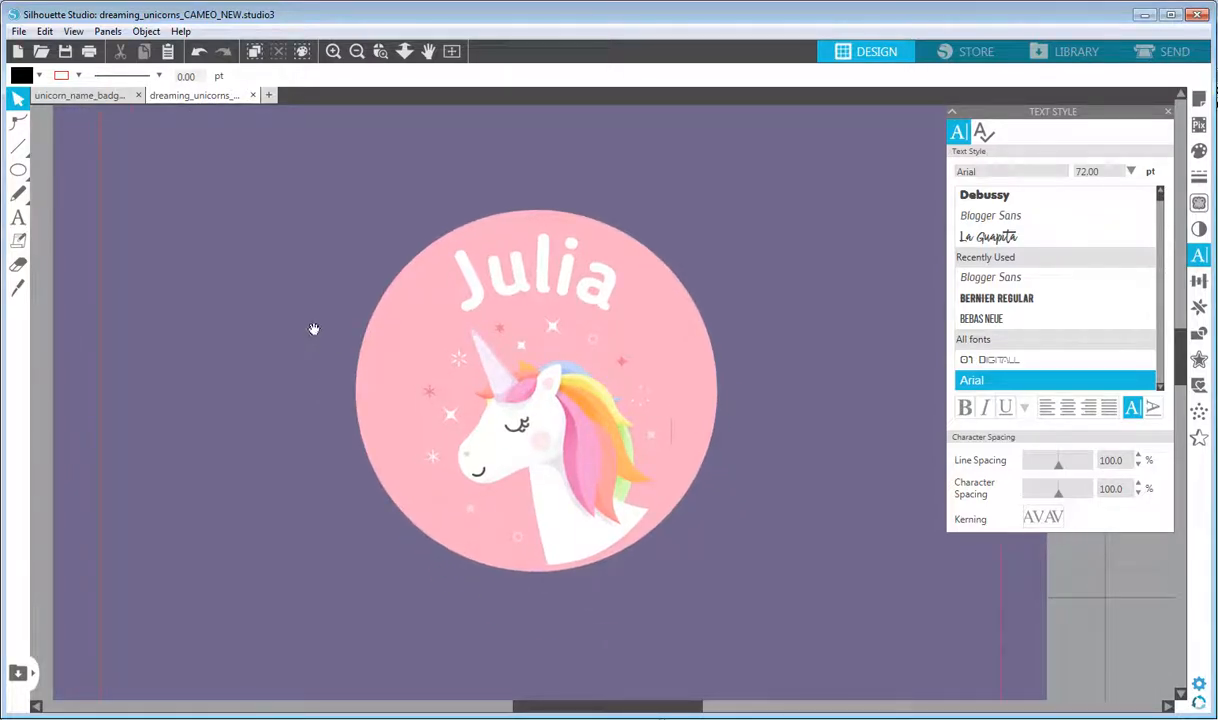
click(18, 99)
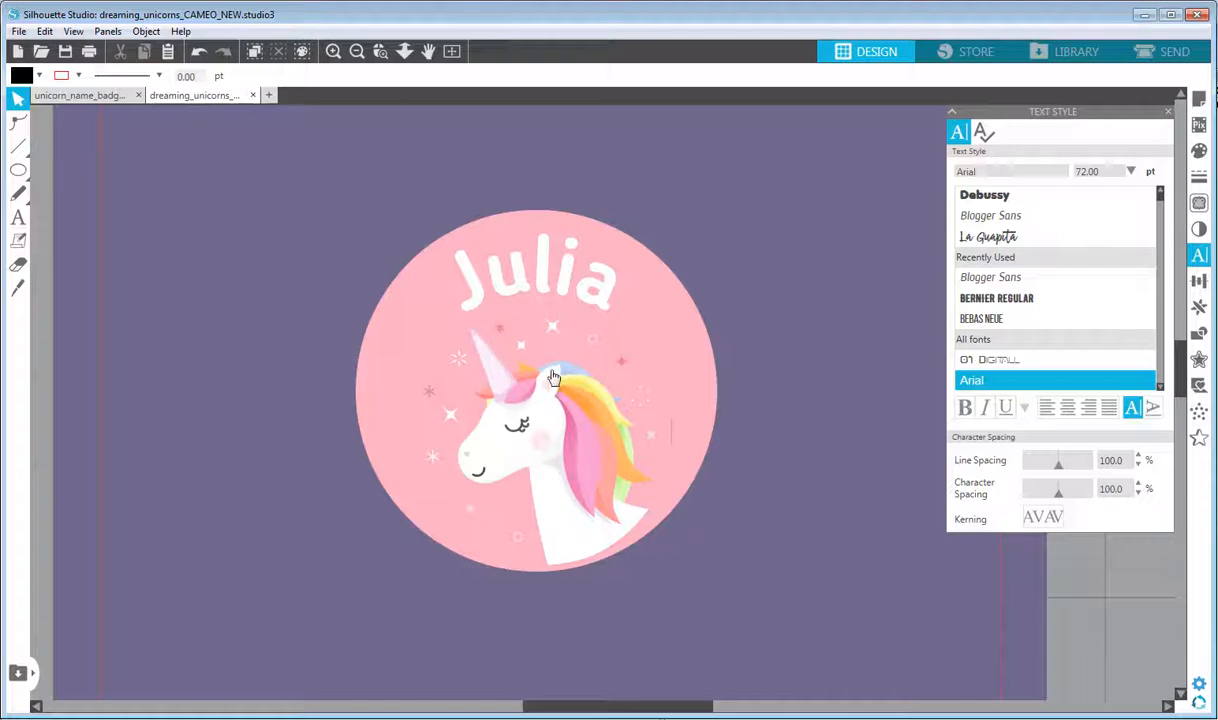
click(512, 377)
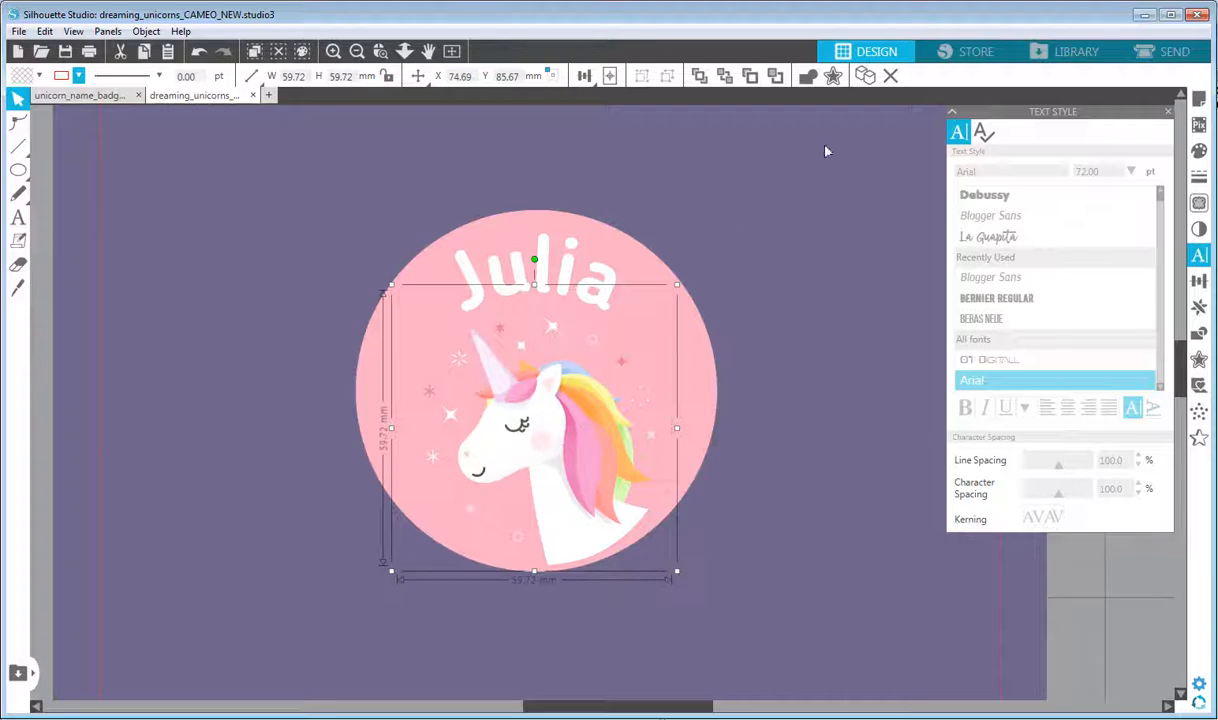
click(862, 82)
drag(612, 420, 922, 376)
drag(836, 361, 589, 349)
click(332, 52)
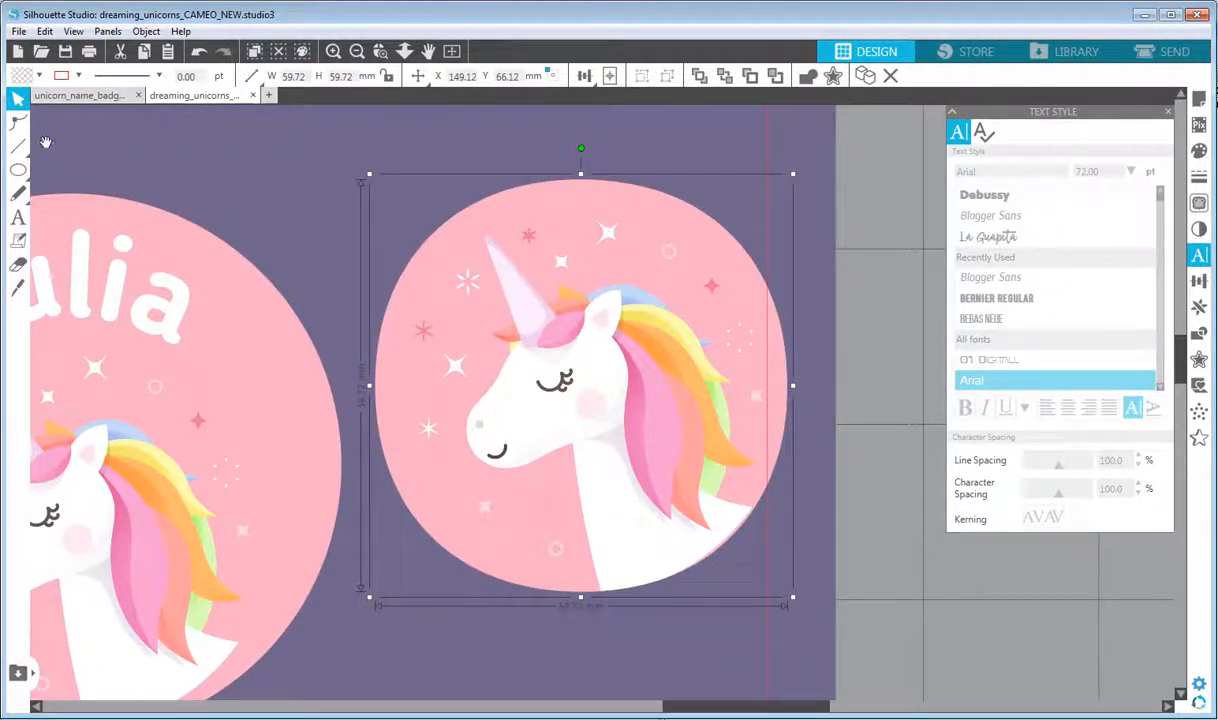
- Cut straight across the top of the copied artwork with the Knife in Outline mode, and pull the severed strip upward
click(20, 104)
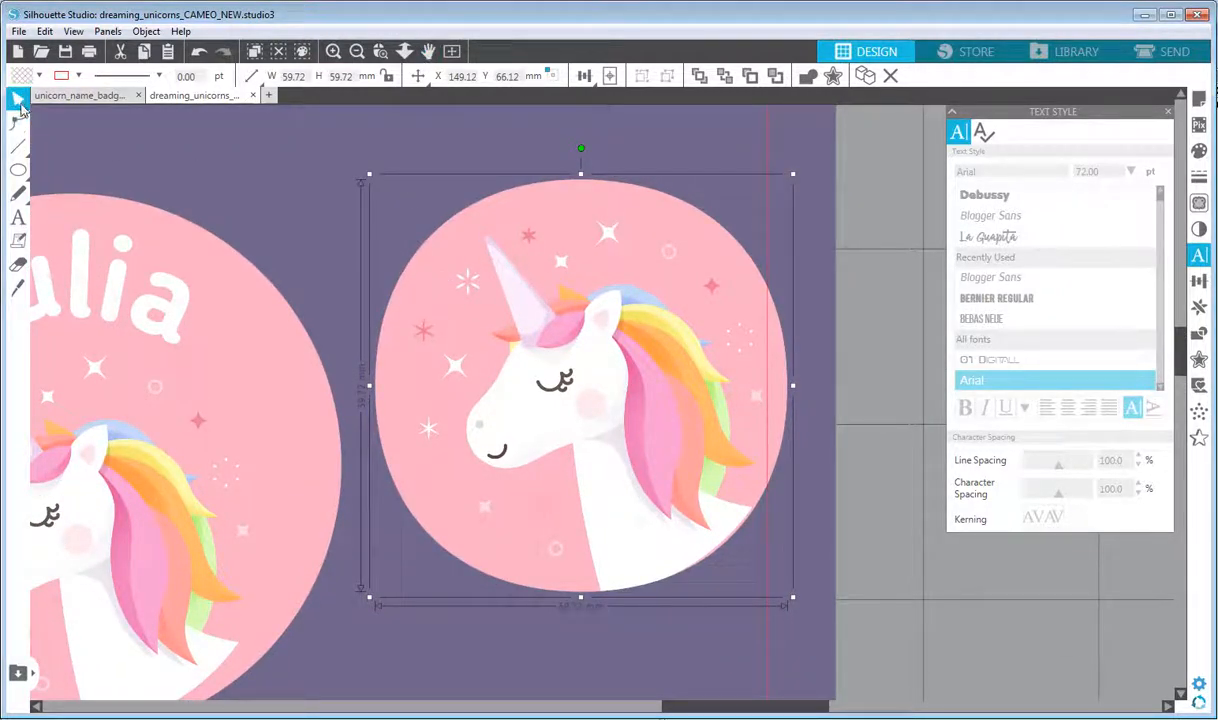
click(20, 291)
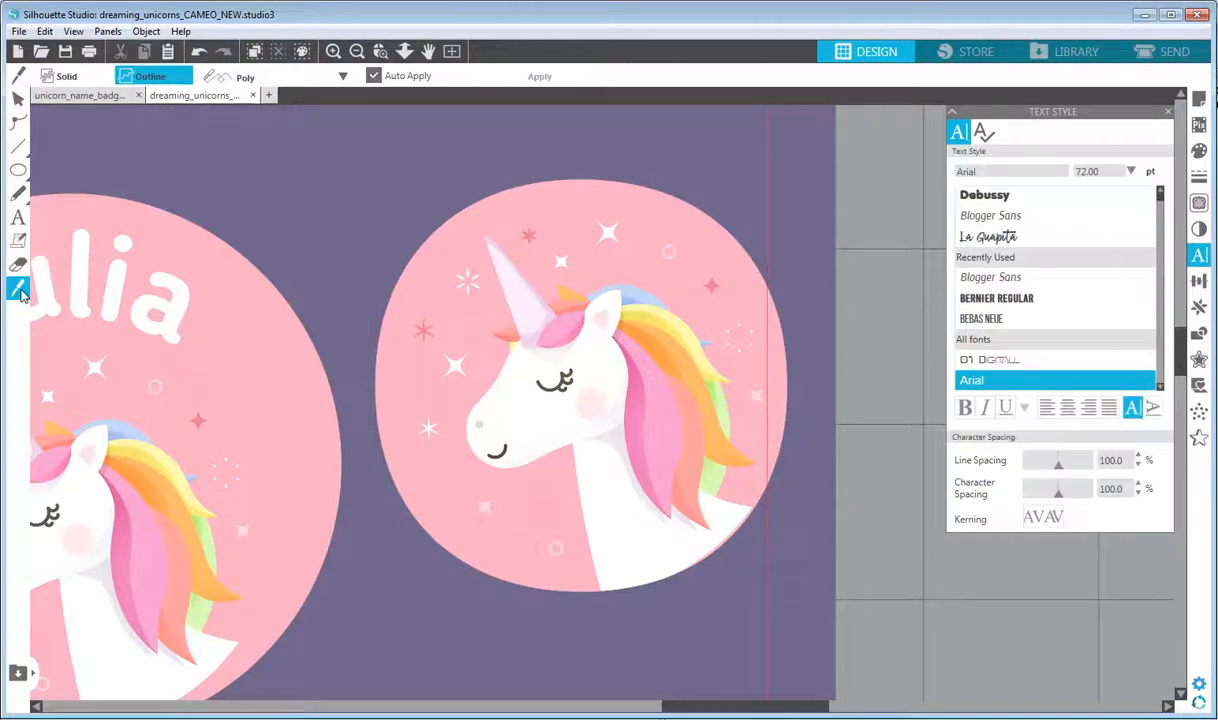
click(285, 77)
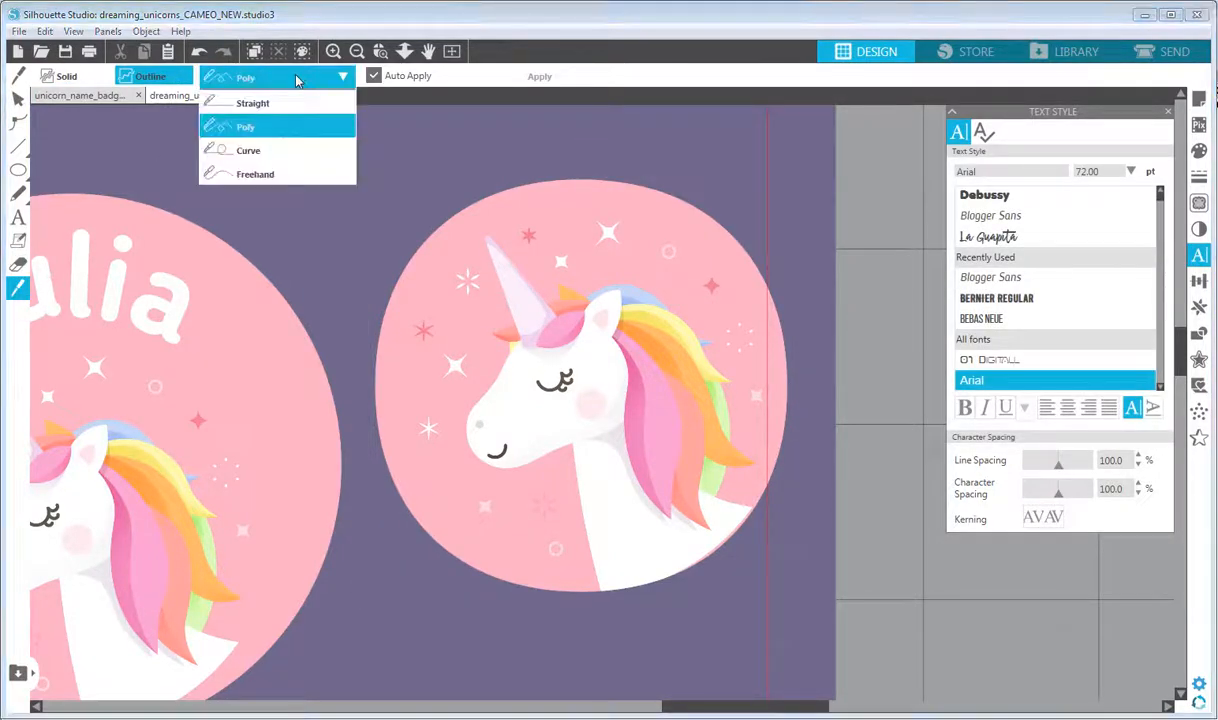
click(255, 103)
drag(345, 184, 740, 188)
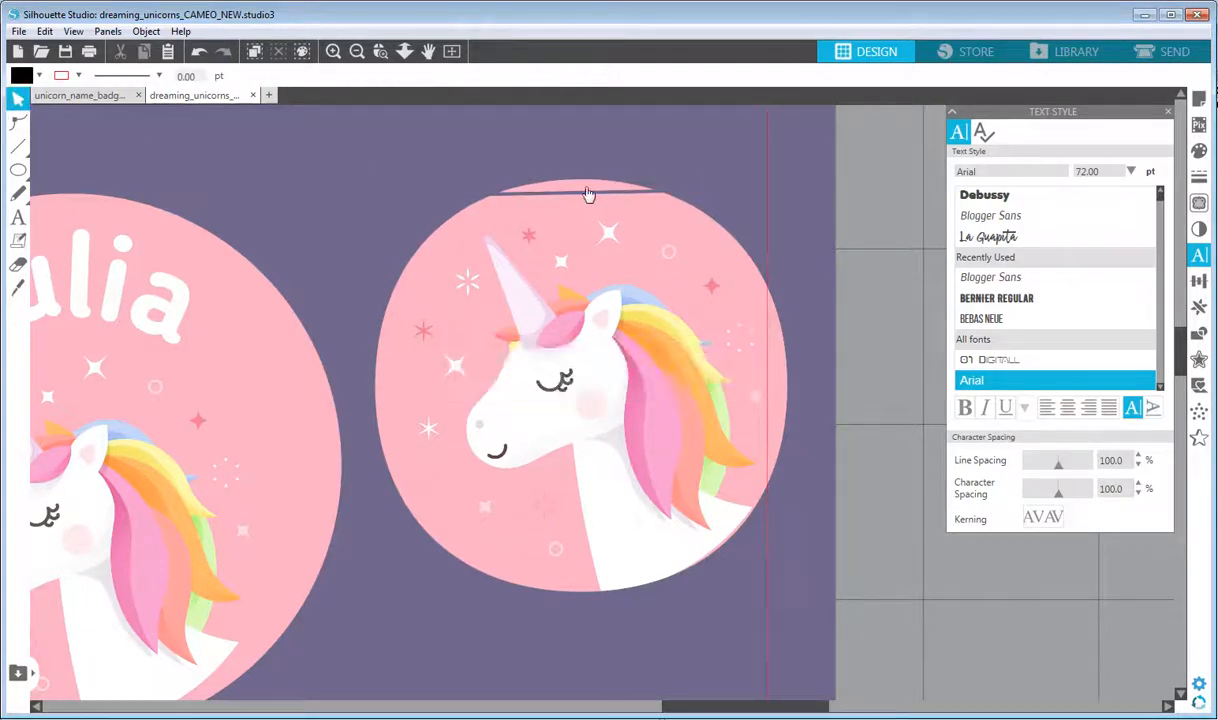
drag(589, 190, 585, 175)
- Switch the Knife to Poly and cut a closed polygon around the white starburst beside the copied unicorn's horn
click(18, 287)
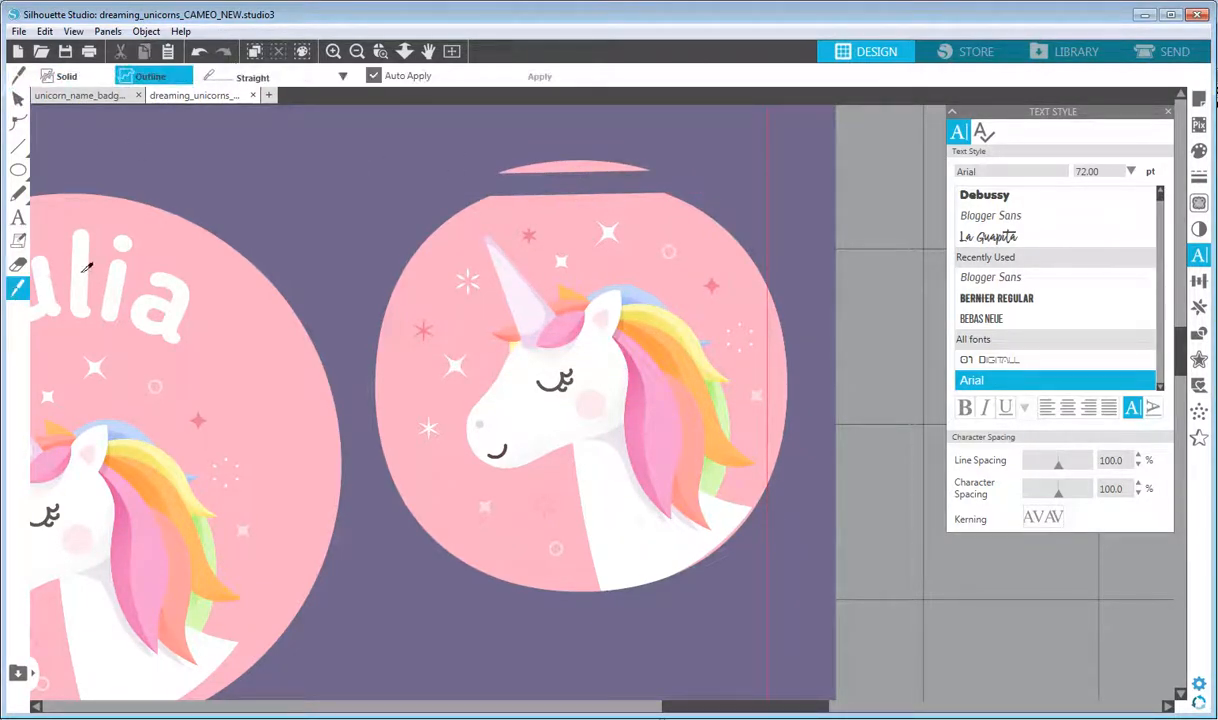
click(258, 78)
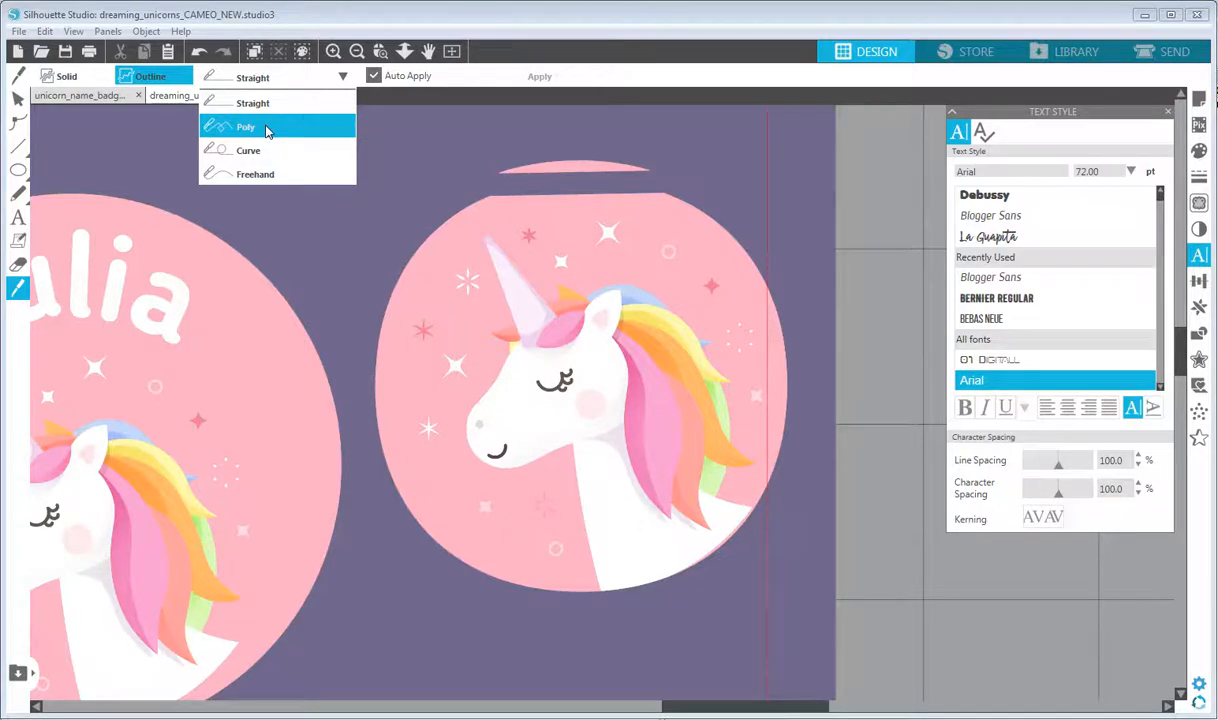
click(267, 131)
click(441, 262)
click(468, 254)
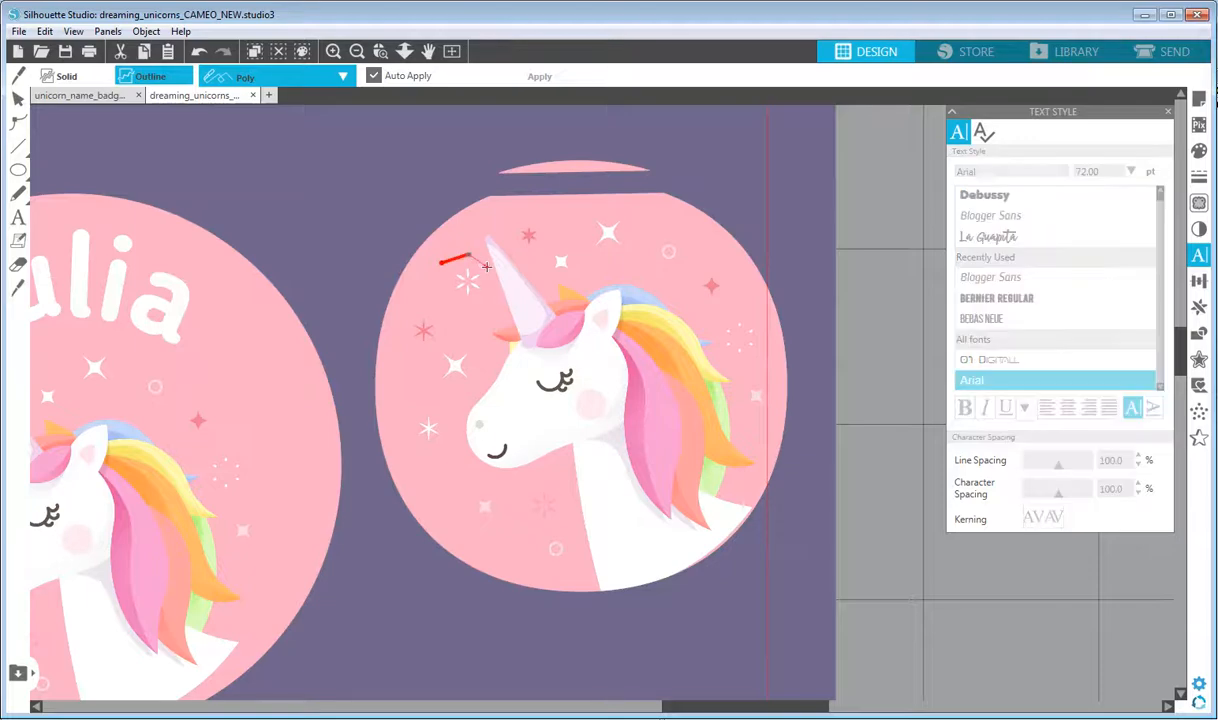
click(488, 271)
click(485, 300)
click(458, 317)
click(436, 289)
click(440, 262)
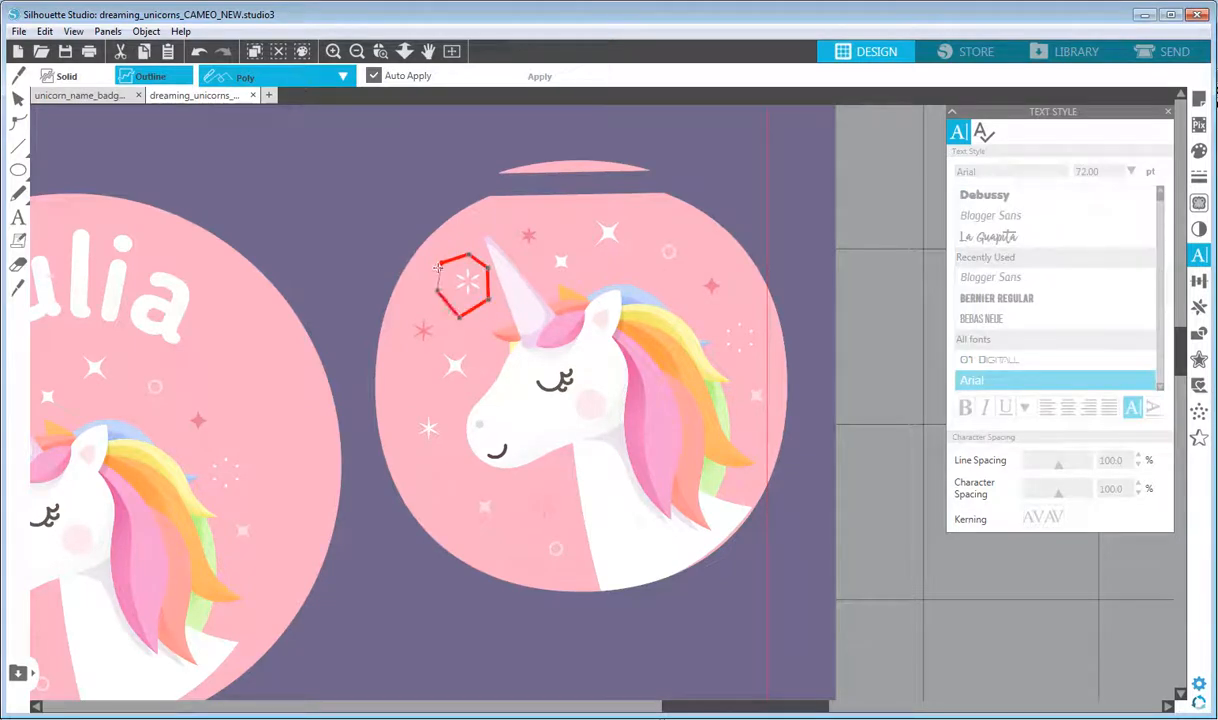
- Cut closed polygons around the dark pink star and the white four-point star left of the unicorn's forehead
click(403, 313)
click(430, 302)
click(453, 322)
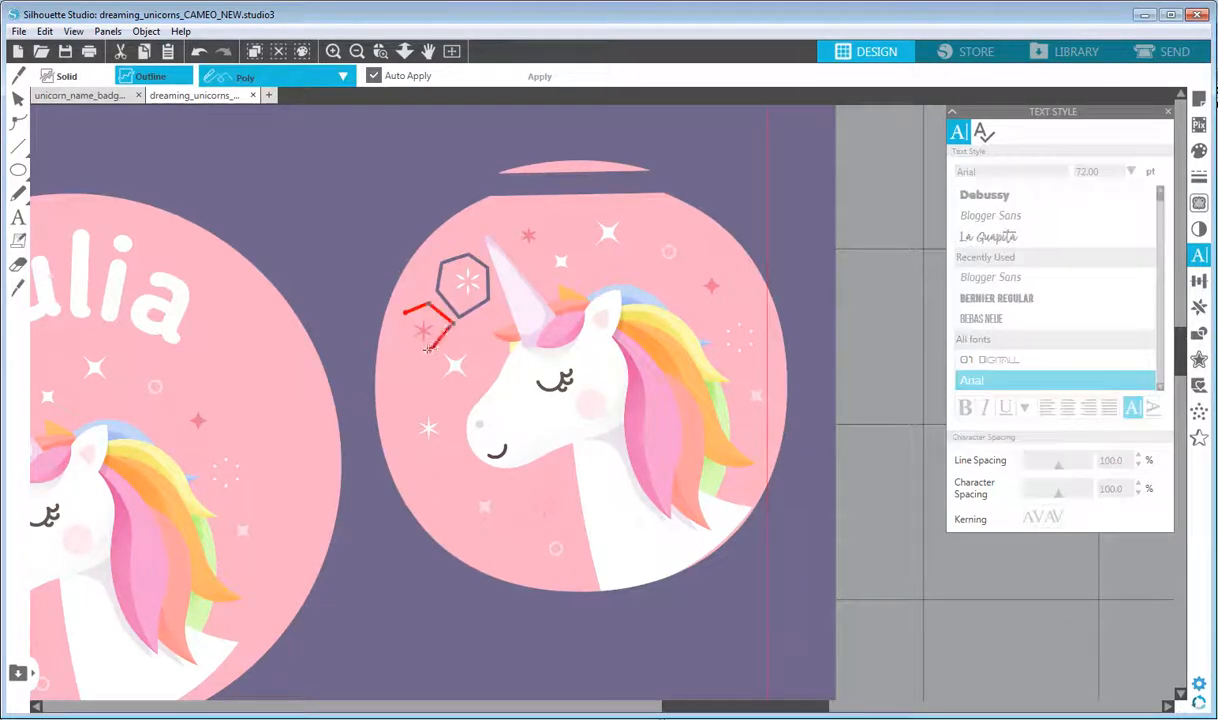
click(428, 348)
click(404, 353)
click(402, 316)
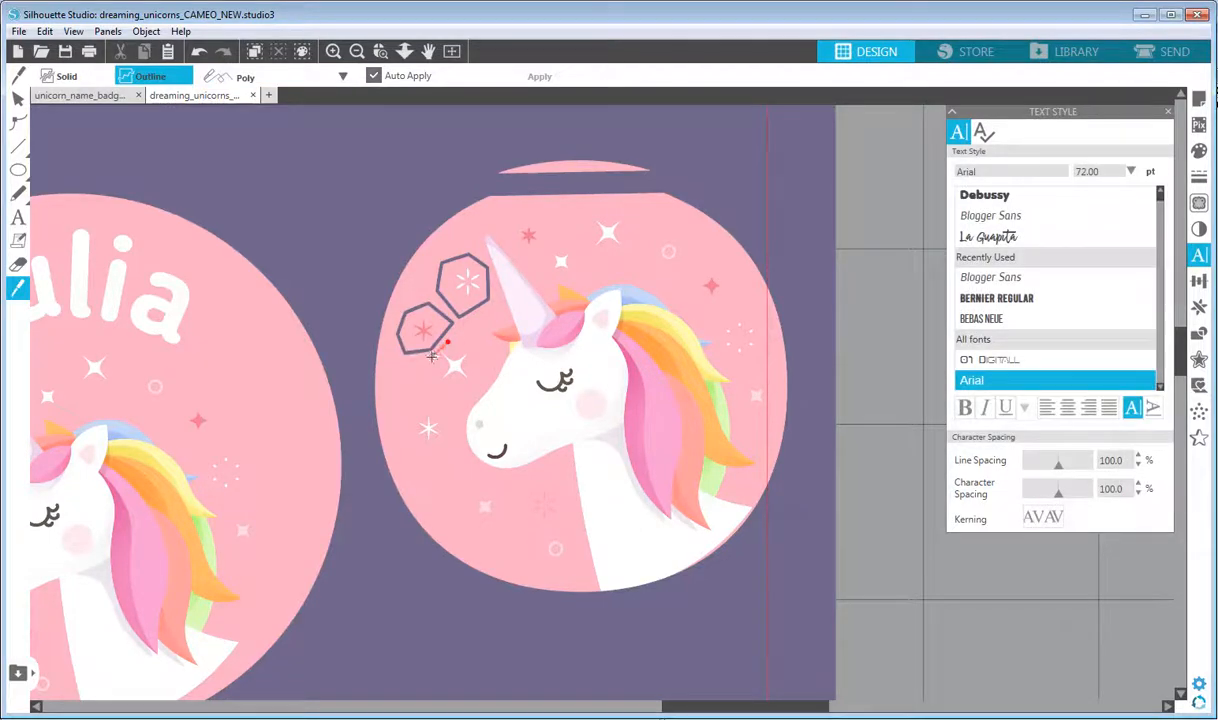
click(447, 343)
click(473, 351)
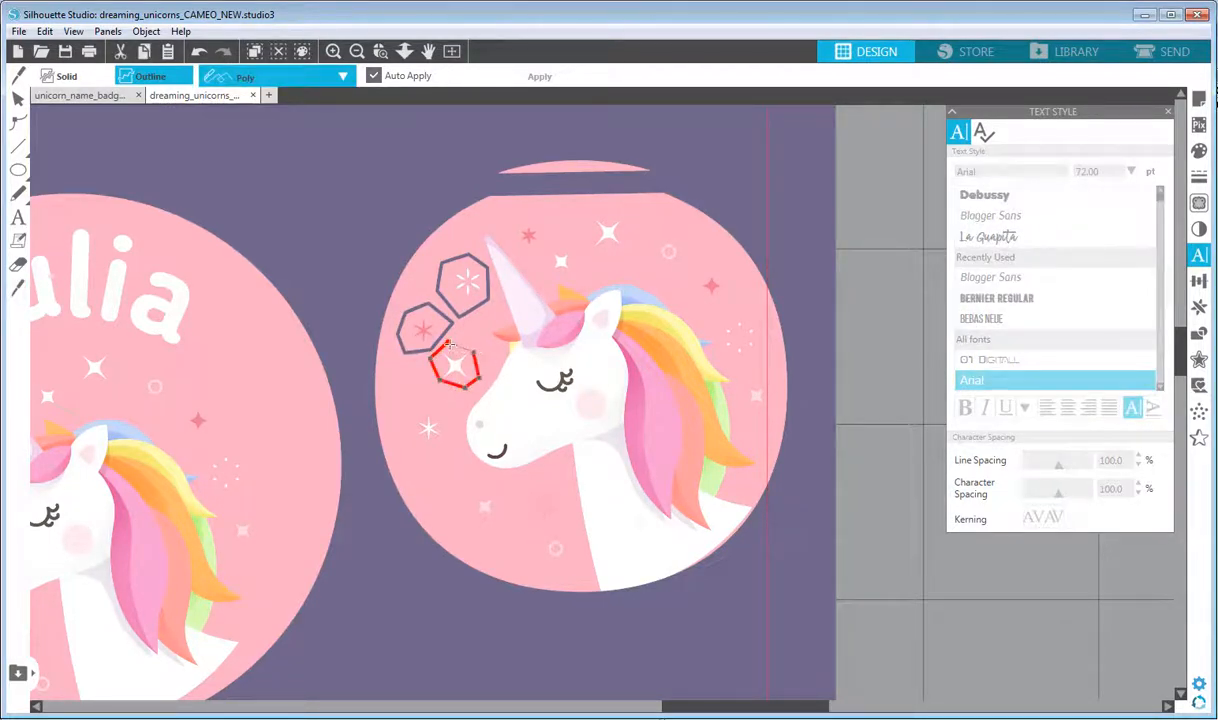
click(447, 343)
- Cut a closed polygon around the white star to the left of the unicorn's muzzle
click(421, 407)
click(444, 408)
click(450, 427)
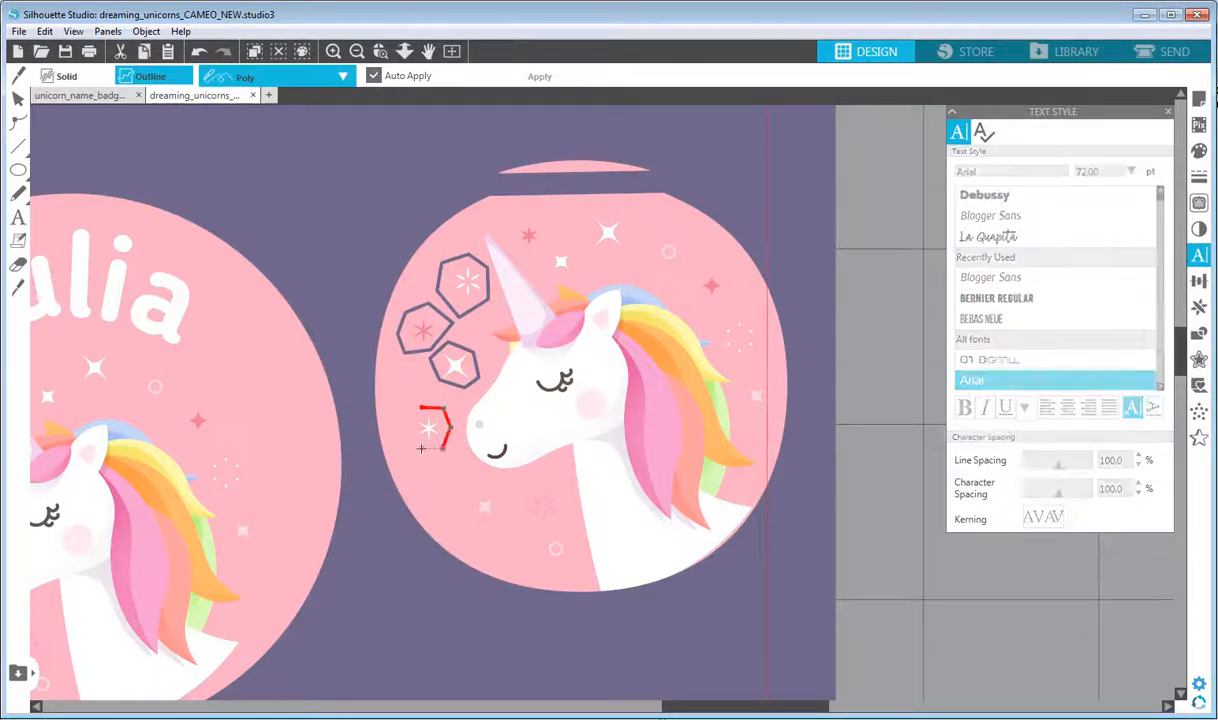
click(445, 447)
click(418, 448)
click(419, 408)
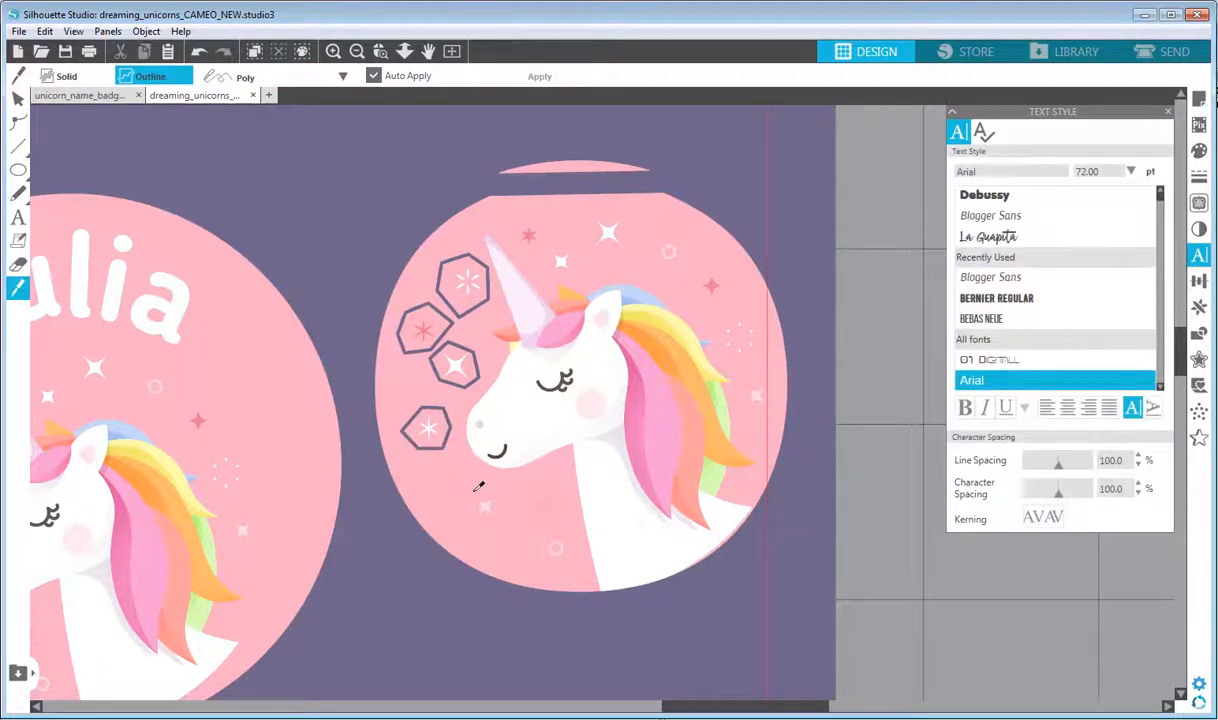
- Cut a closed four-sided shape around the pale star below the unicorn's muzzle
click(471, 491)
click(502, 491)
click(501, 519)
click(464, 523)
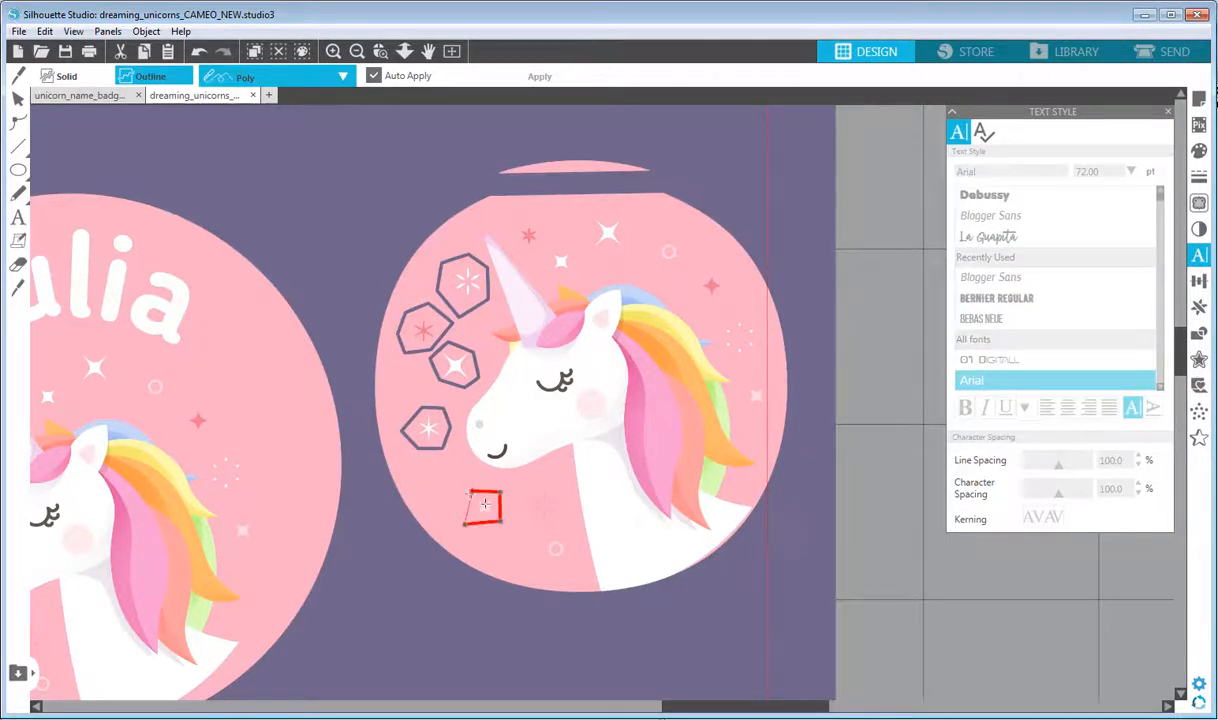
click(471, 491)
- Cut a closed shape around the small ring to the left of the unicorn's neck
click(536, 531)
click(576, 531)
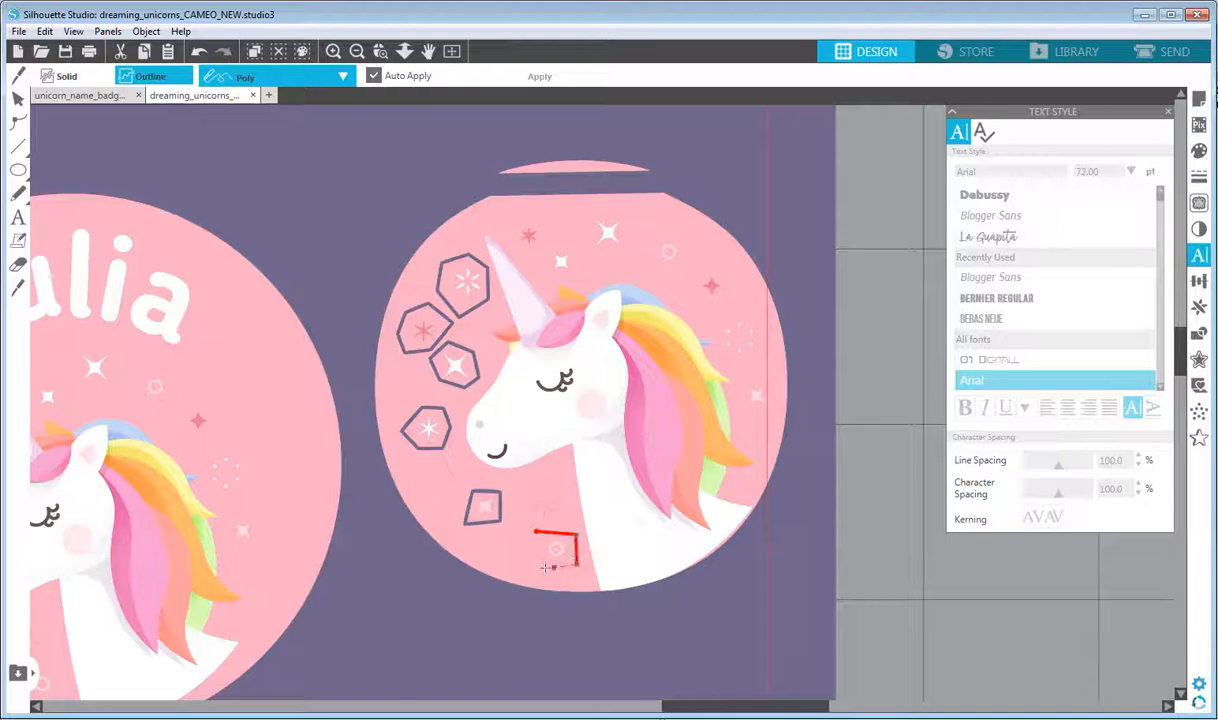
click(576, 564)
click(538, 566)
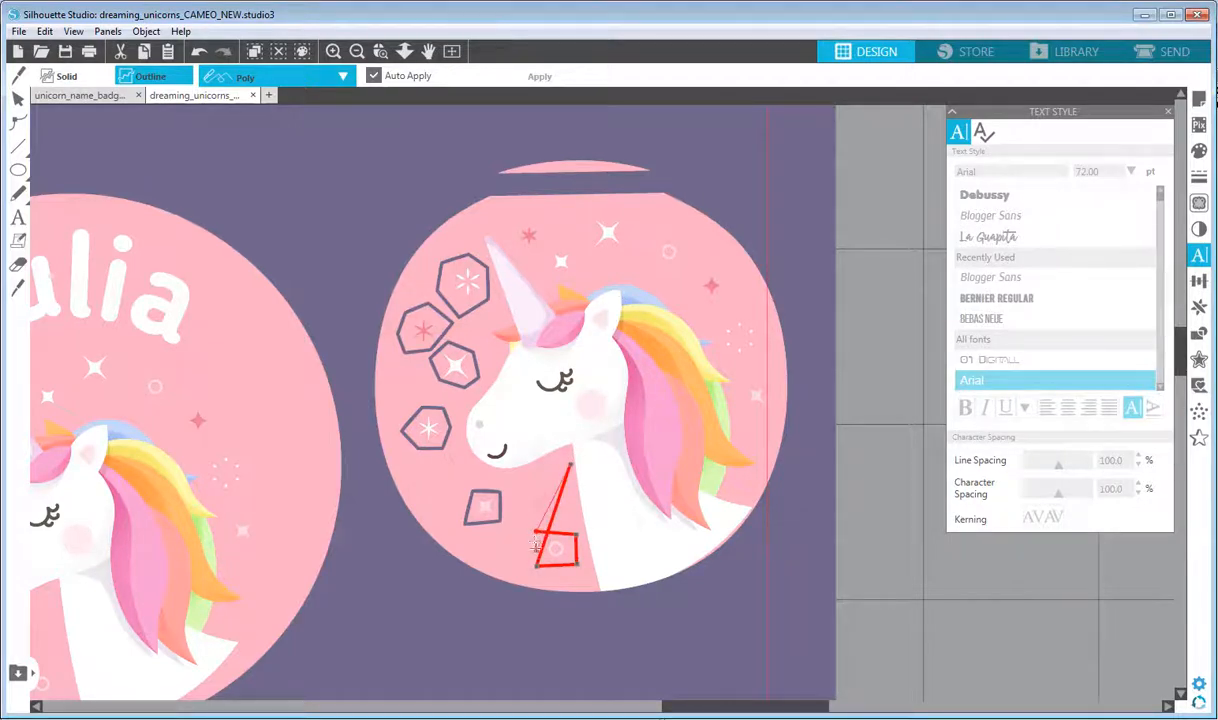
click(534, 533)
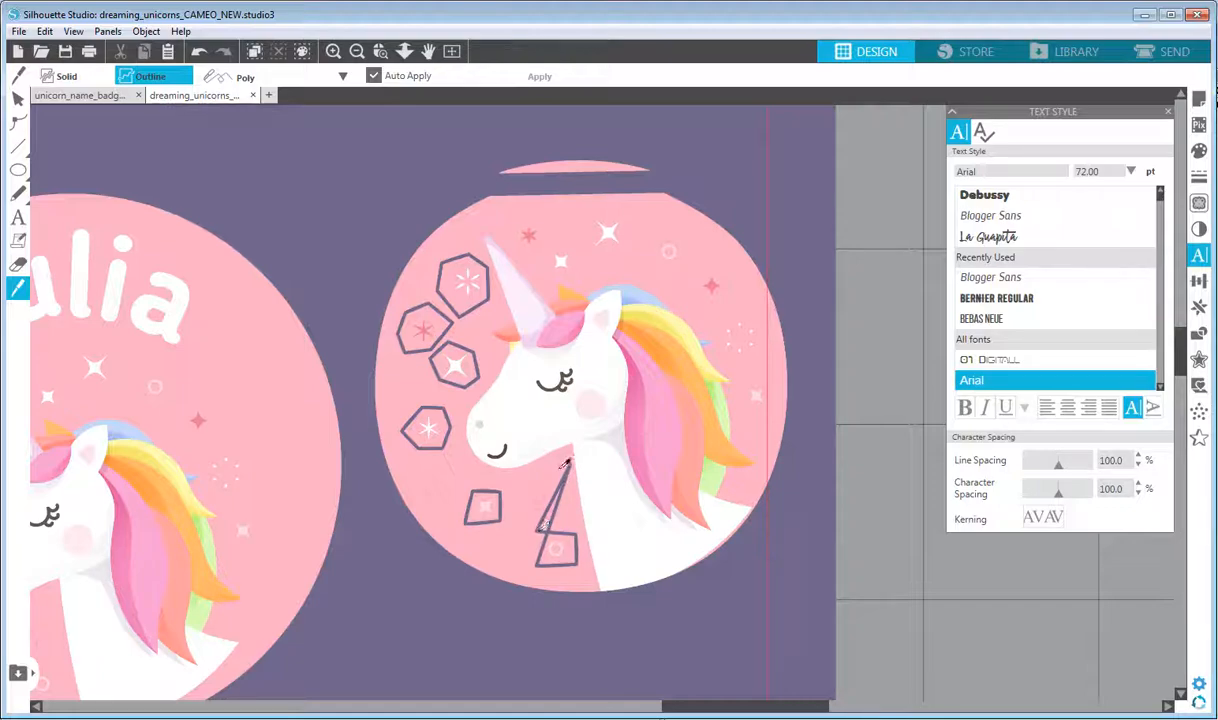
- Cut closed polygons around the small and the large white four-point stars to the right of the horn
click(544, 251)
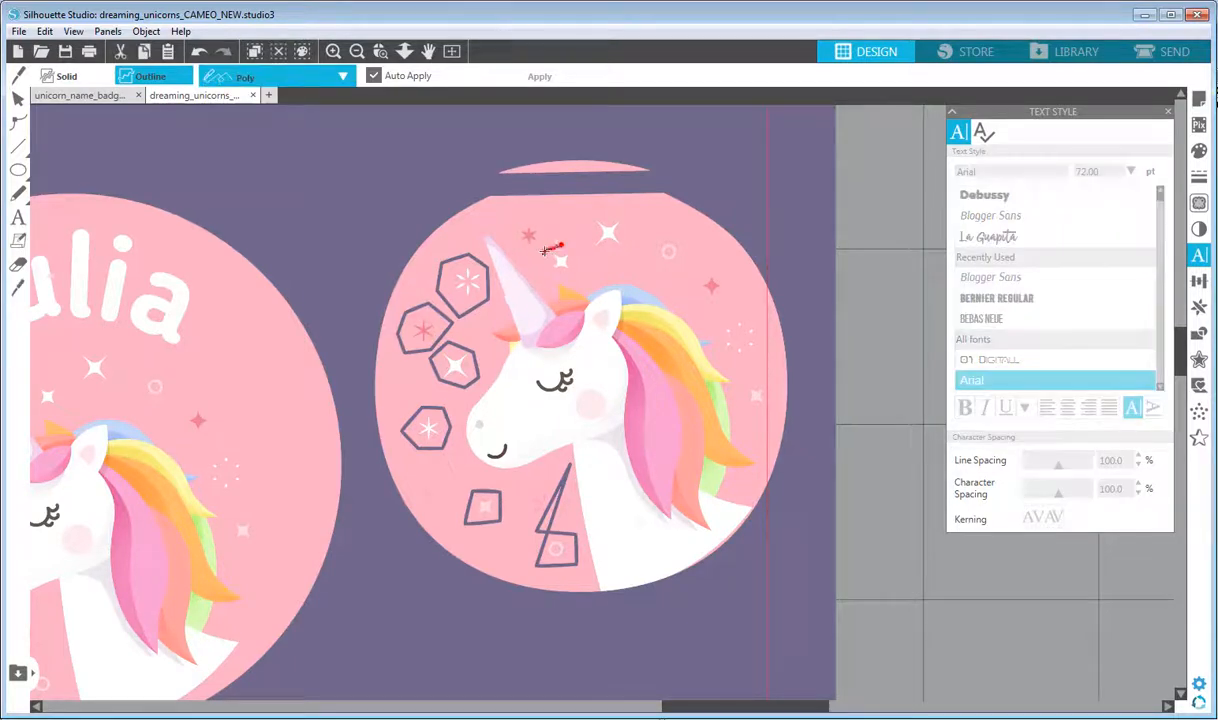
click(553, 275)
click(564, 243)
click(589, 211)
click(586, 243)
click(610, 259)
click(641, 243)
click(633, 214)
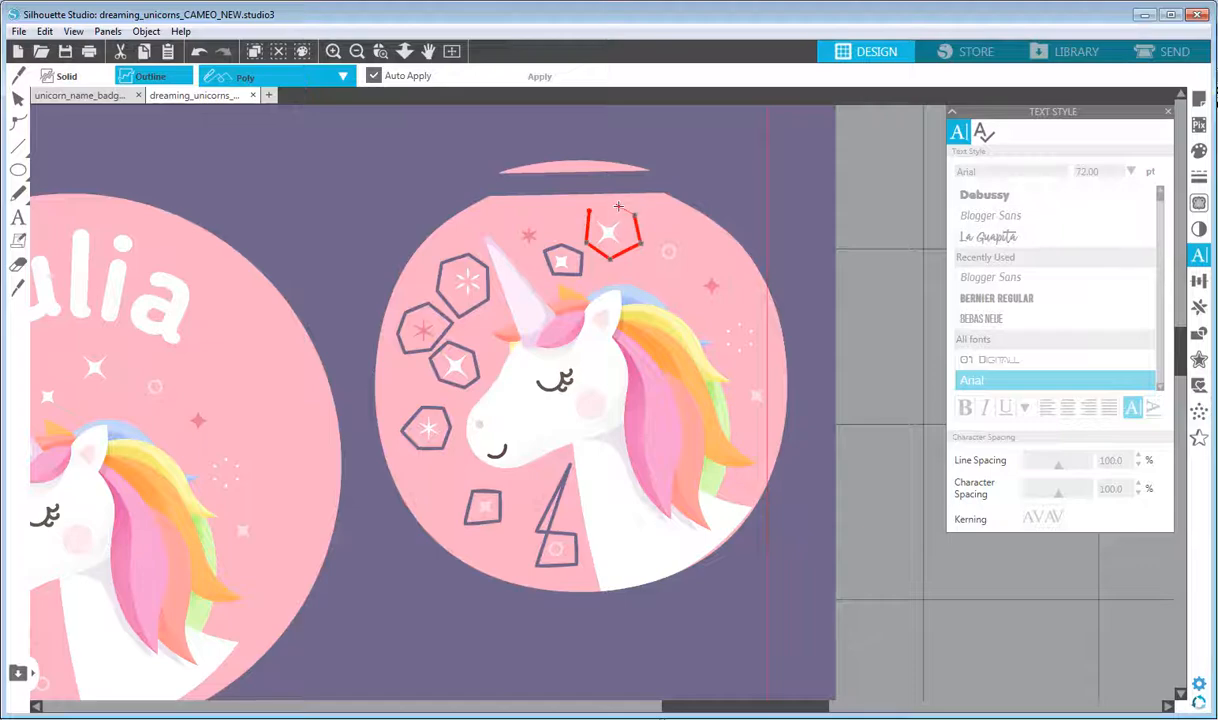
- Cut a closed polygon around the small ring above the unicorn's mane
click(661, 234)
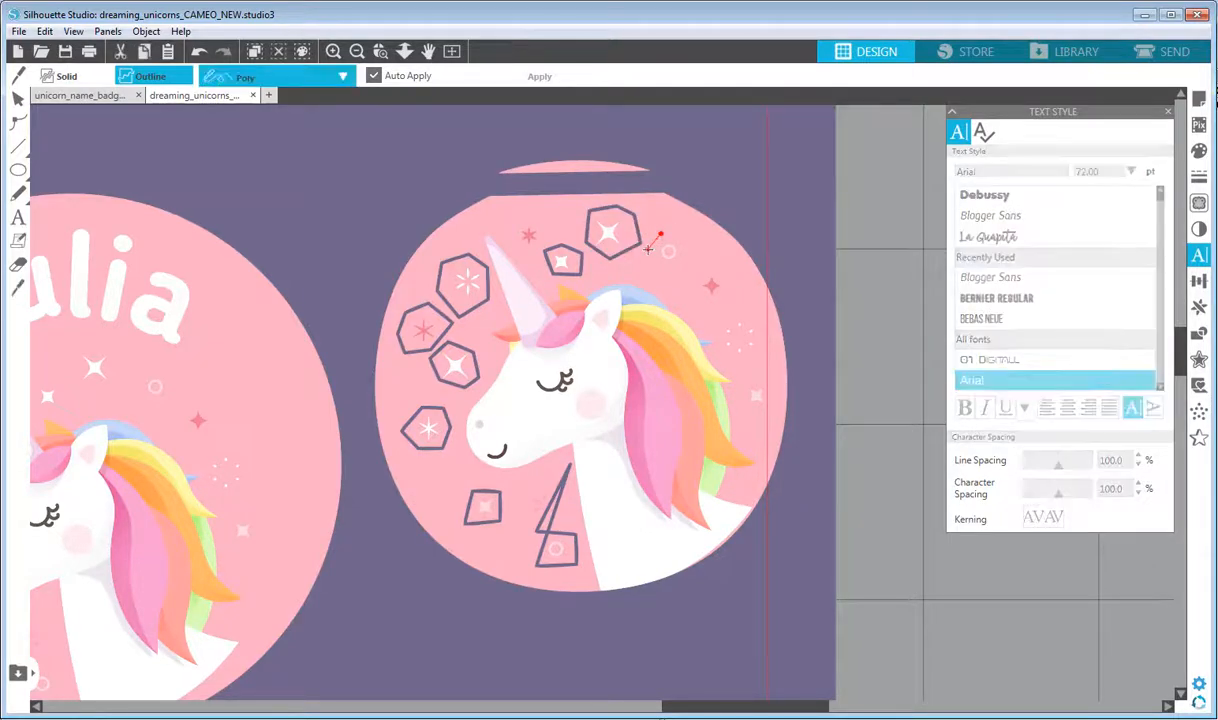
click(648, 250)
click(684, 262)
click(688, 247)
click(663, 235)
- Cut a closed polygon around the dark pink star to the upper right of the mane
click(707, 264)
click(697, 283)
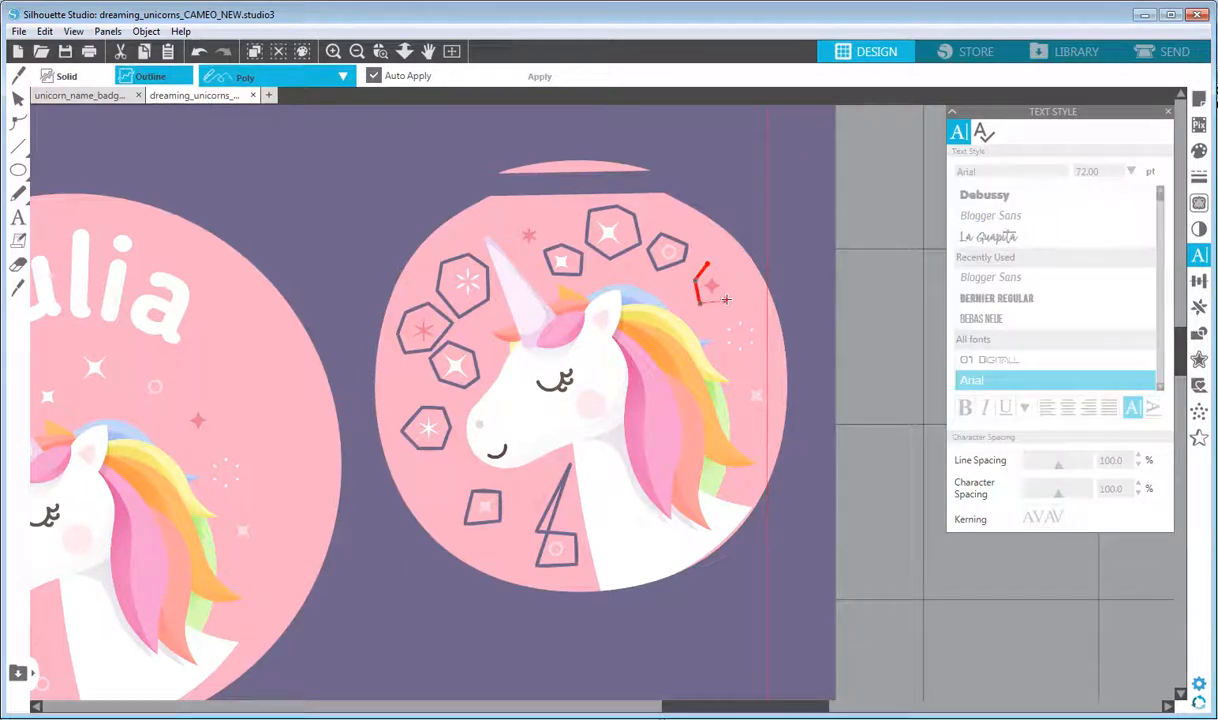
click(726, 299)
click(731, 276)
click(707, 265)
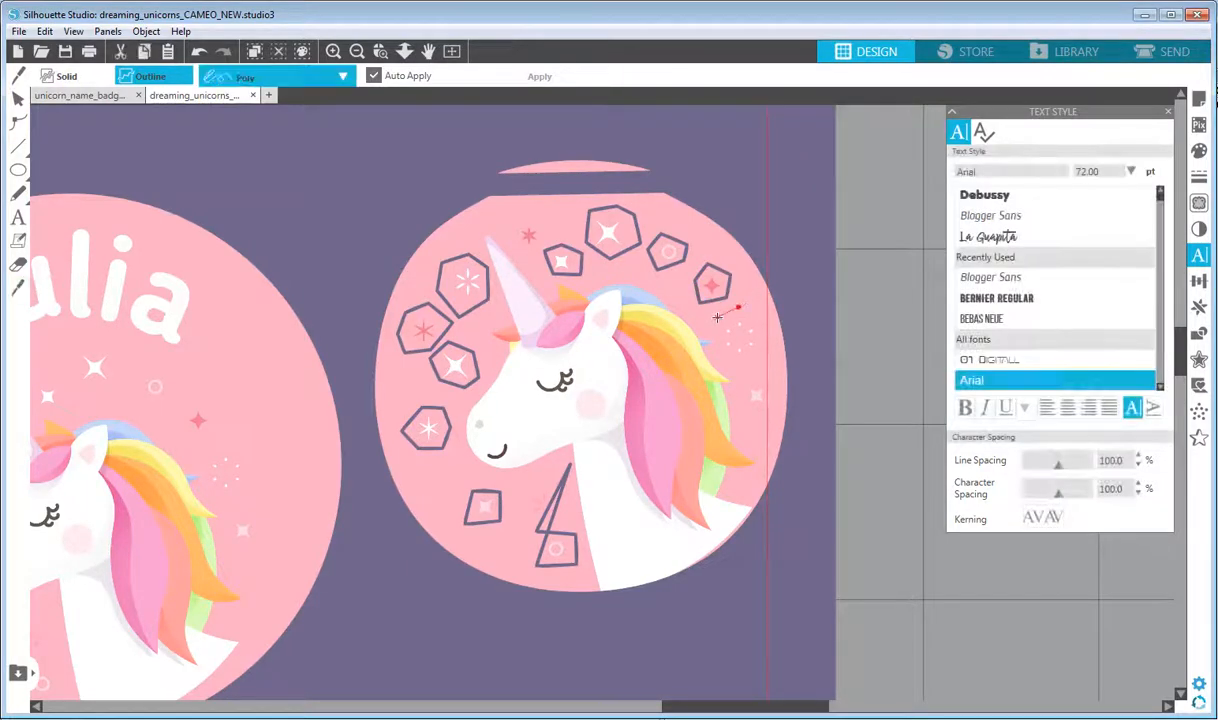
- Cut a closed polygon around the dotted starburst to the right of the mane
click(737, 308)
click(717, 320)
click(715, 345)
click(745, 370)
click(764, 349)
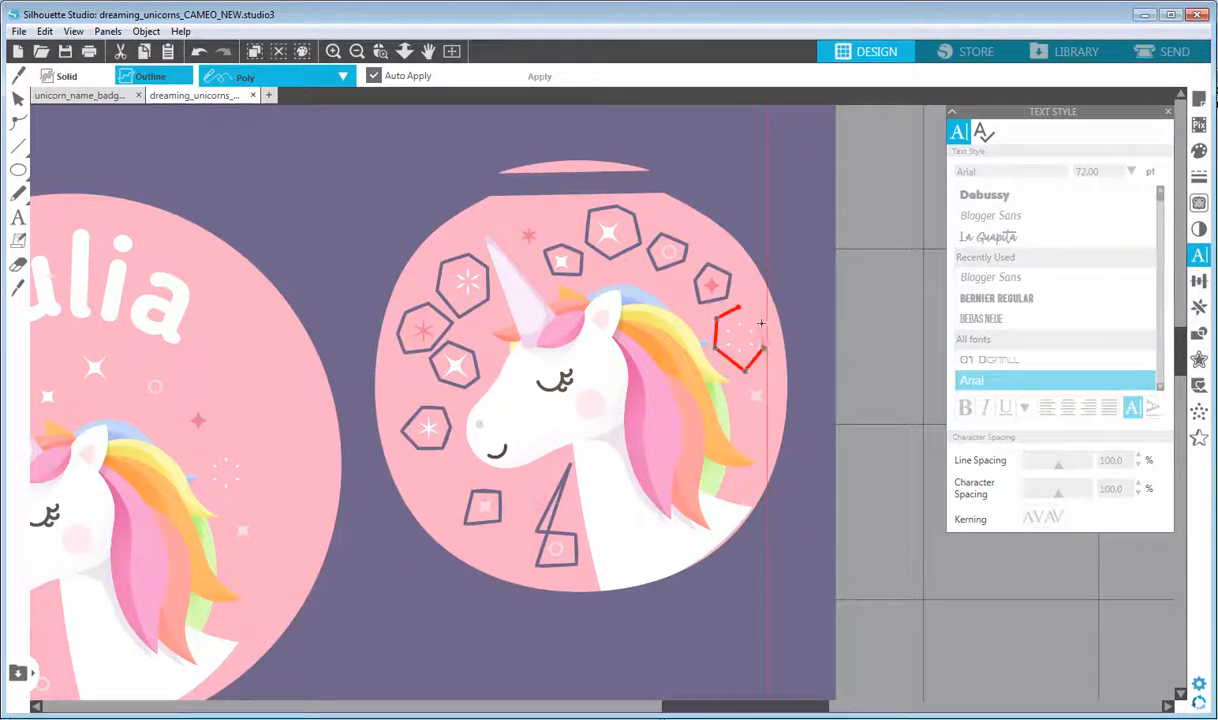
click(738, 309)
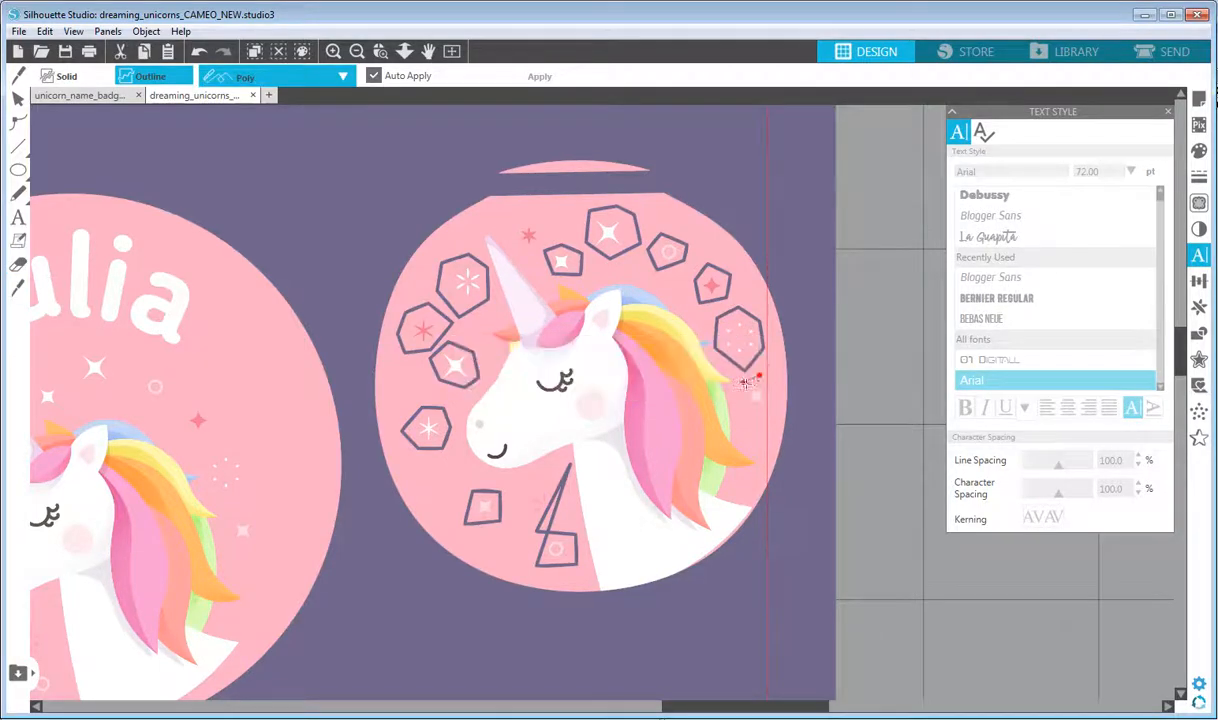
- Cut a closed polygon around the pale star just below the dotted starburst
click(744, 405)
click(755, 420)
click(777, 402)
click(760, 379)
- Pull the leftover unicorn artwork away from the cut star pieces and delete it, the top strip and the stray sliver
click(17, 97)
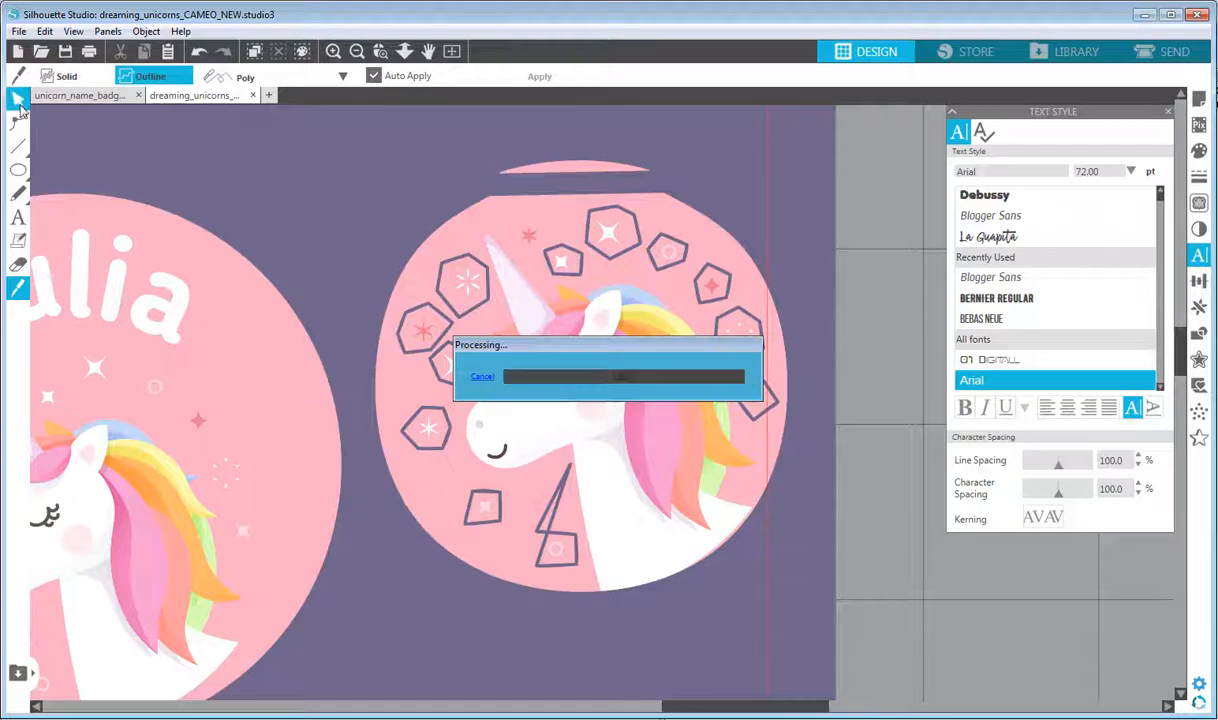
drag(471, 234, 765, 473)
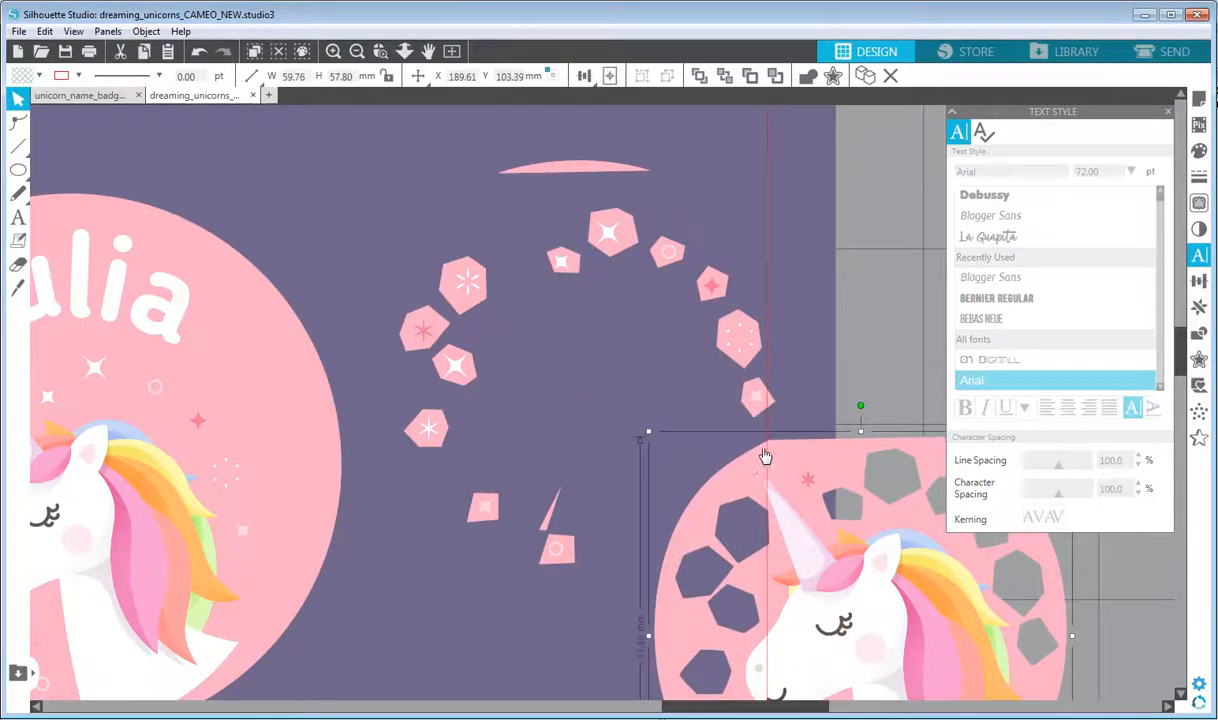
key(Delete)
click(541, 178)
key(Delete)
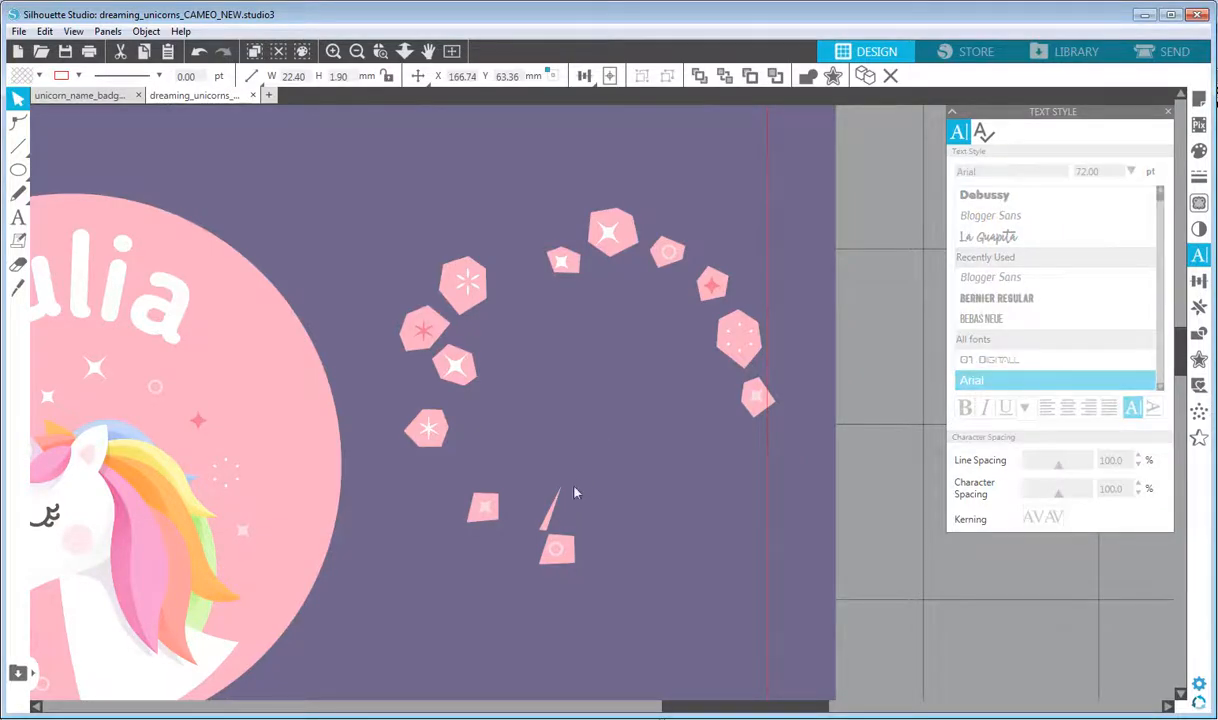
click(550, 508)
key(Delete)
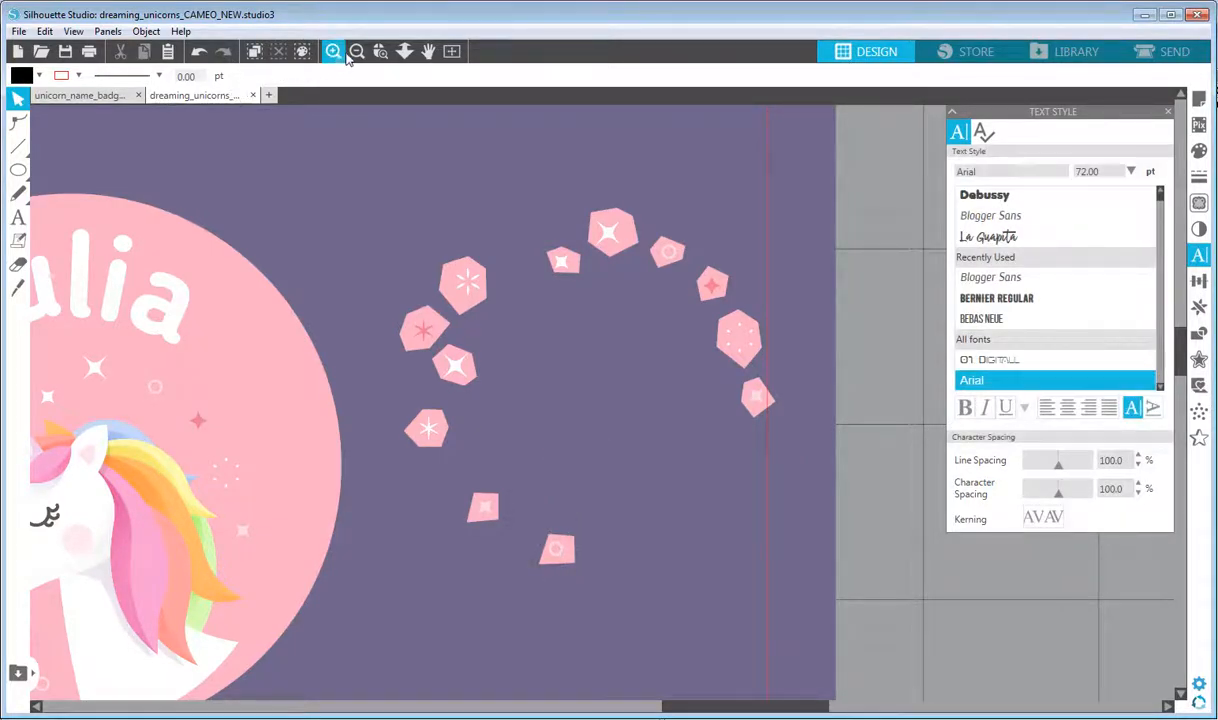
- Move the white starburst piece onto the badge's pink background, just to the right of the curved name
click(337, 56)
click(356, 55)
click(356, 55)
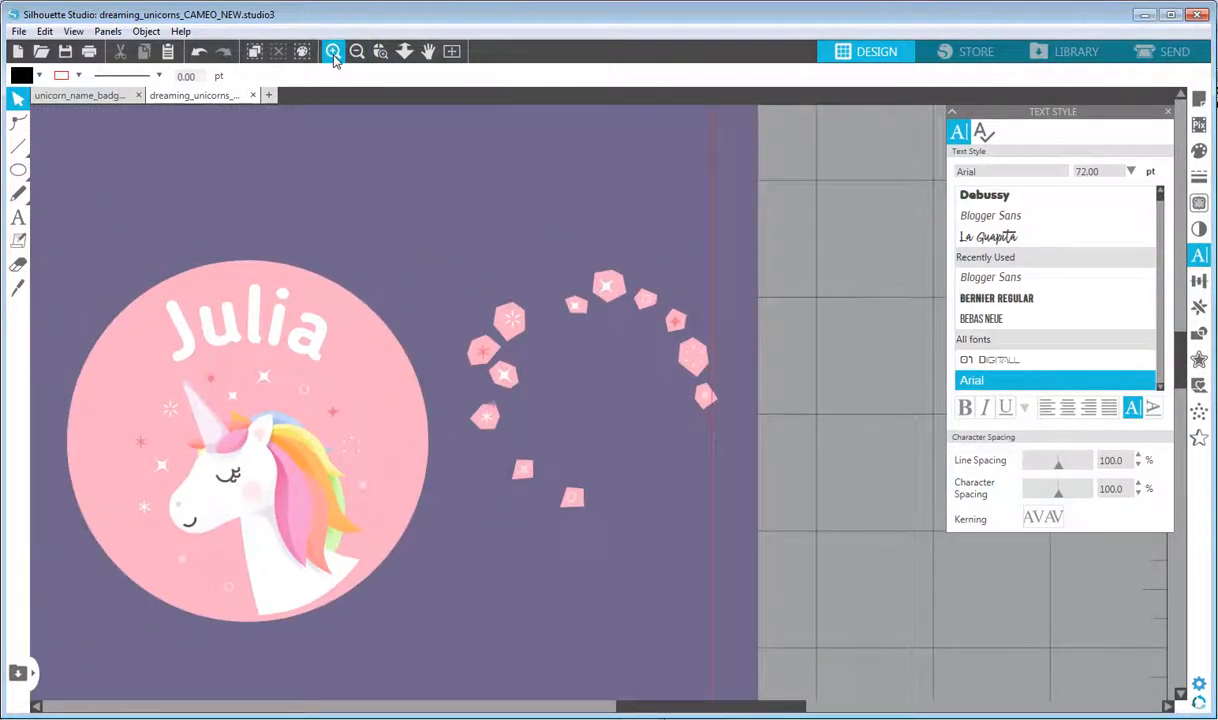
click(428, 51)
drag(429, 243, 595, 221)
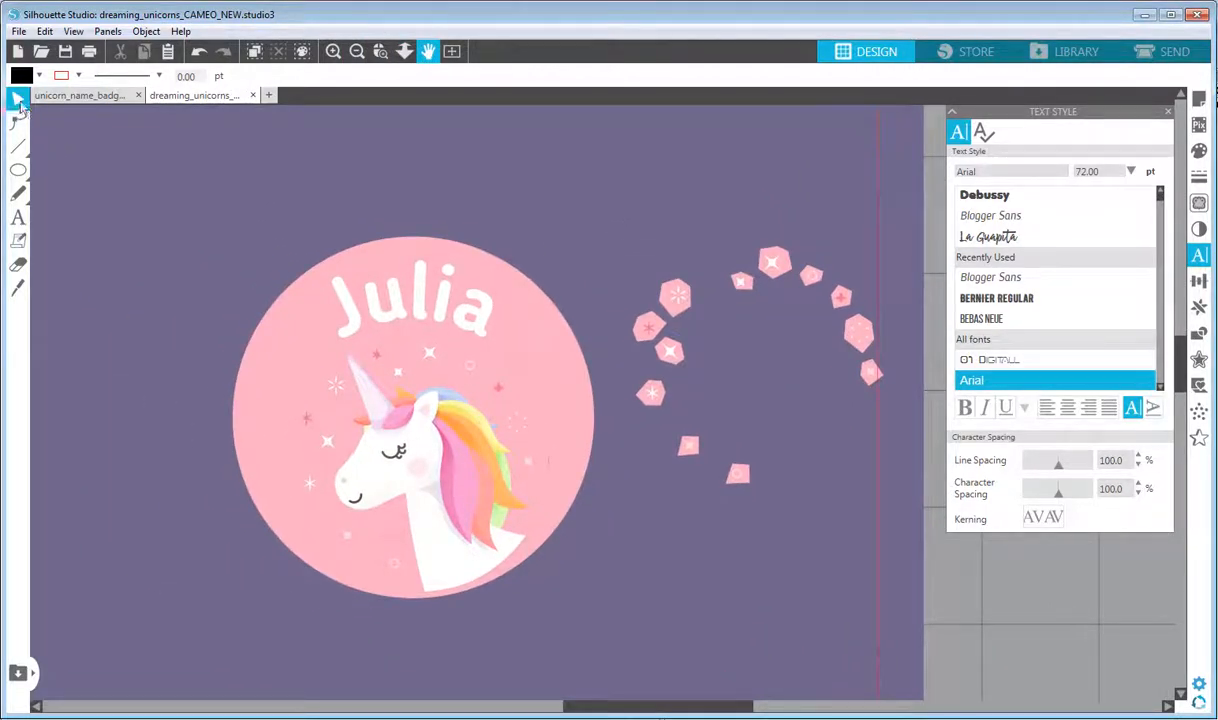
click(18, 97)
drag(683, 312, 536, 336)
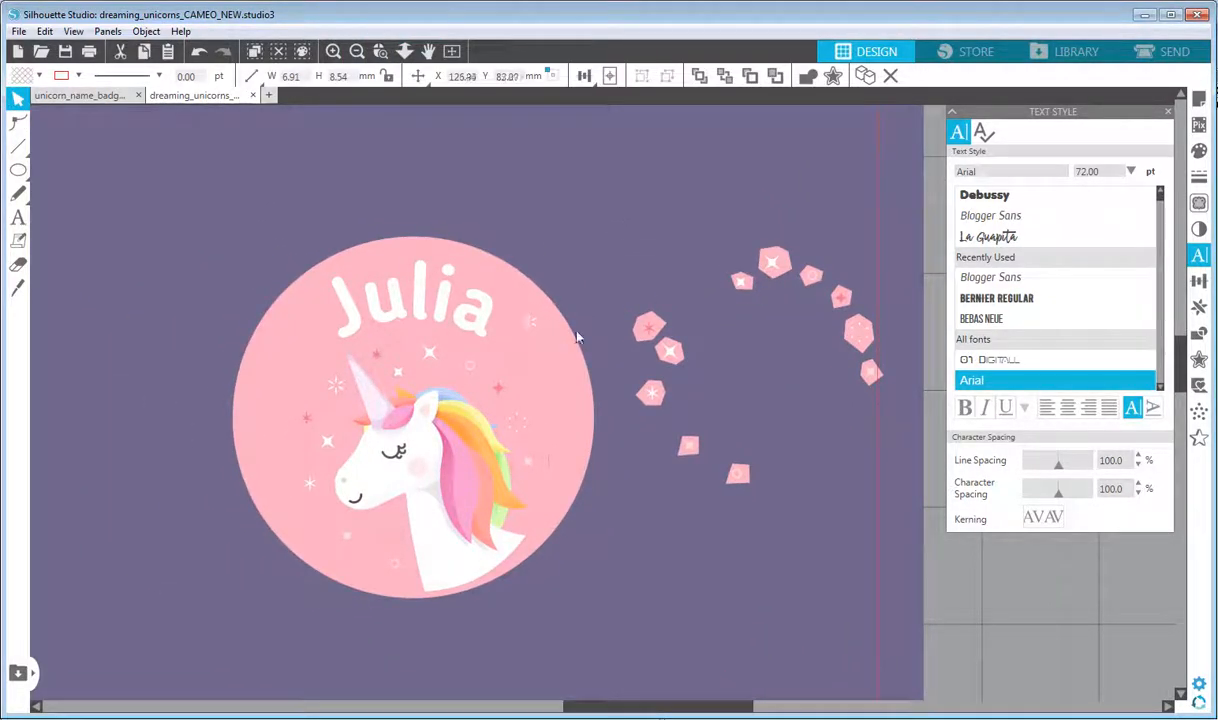
- Place the dark pink star, white stars, pale star and ring pieces above the curved name and along the badge's right side
drag(645, 330, 546, 371)
drag(661, 352, 390, 262)
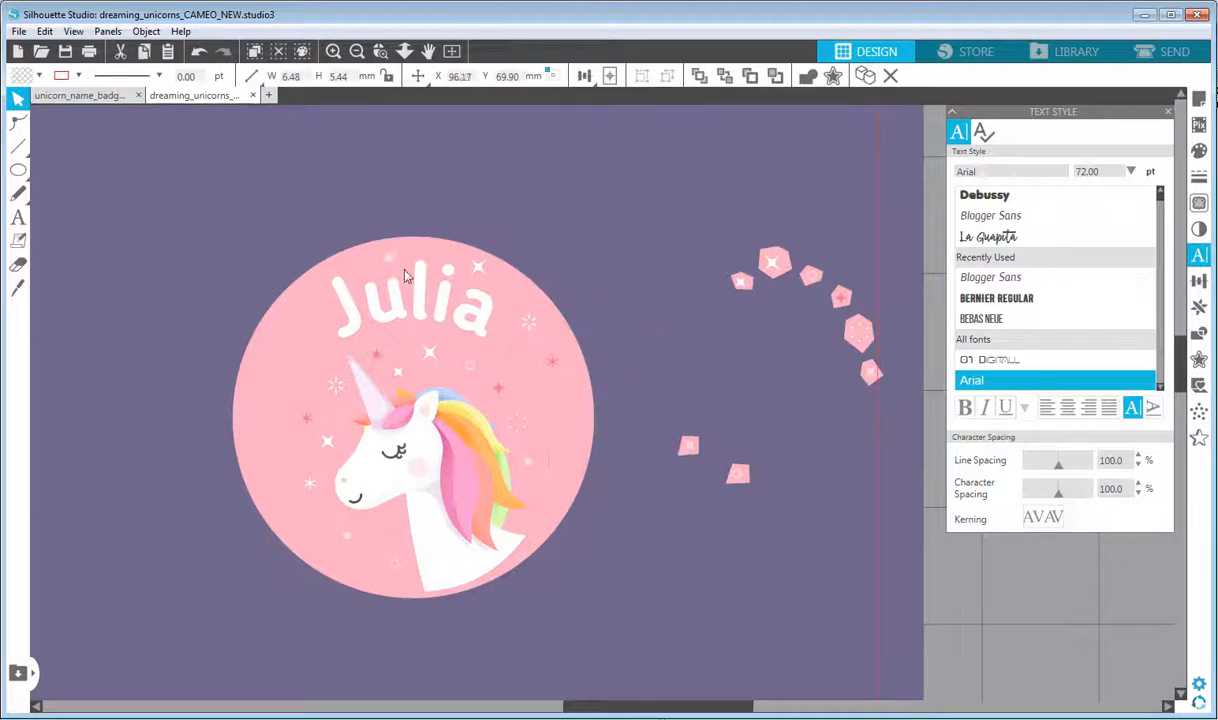
drag(689, 448, 525, 356)
drag(745, 473, 574, 424)
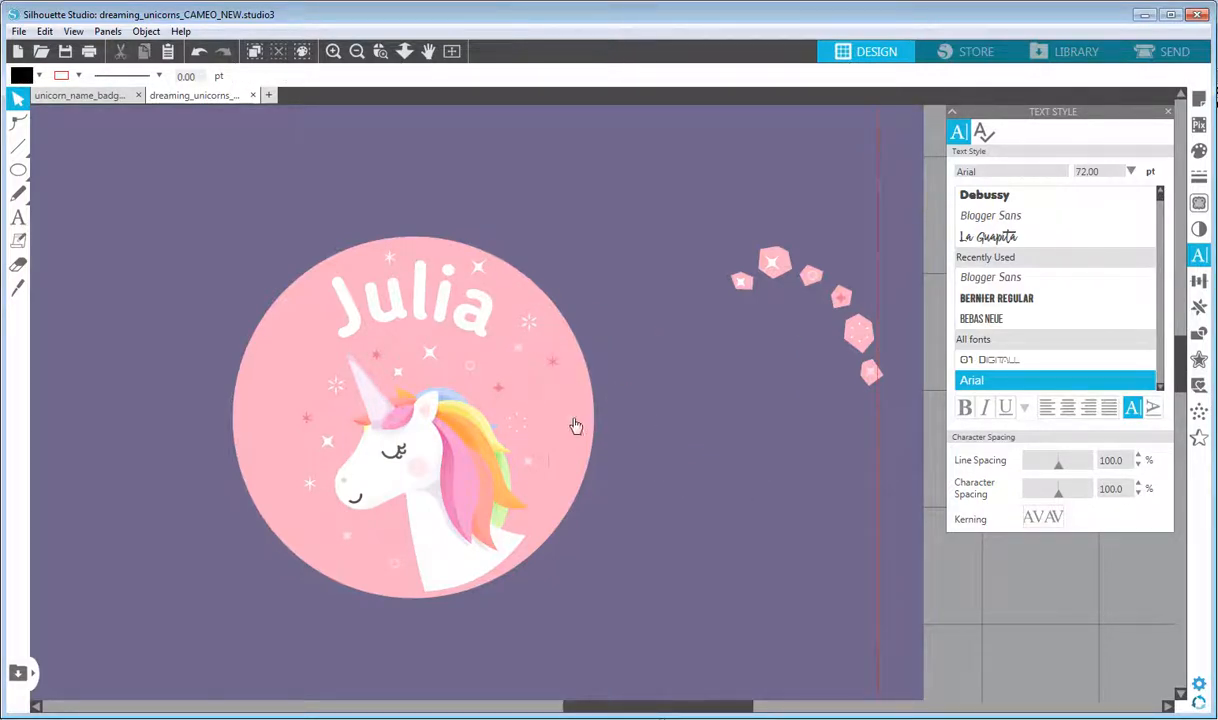
- Move the two white four-point star pieces onto the pink background just left of the curved name
drag(733, 281, 300, 332)
drag(773, 264, 308, 304)
click(293, 340)
click(293, 342)
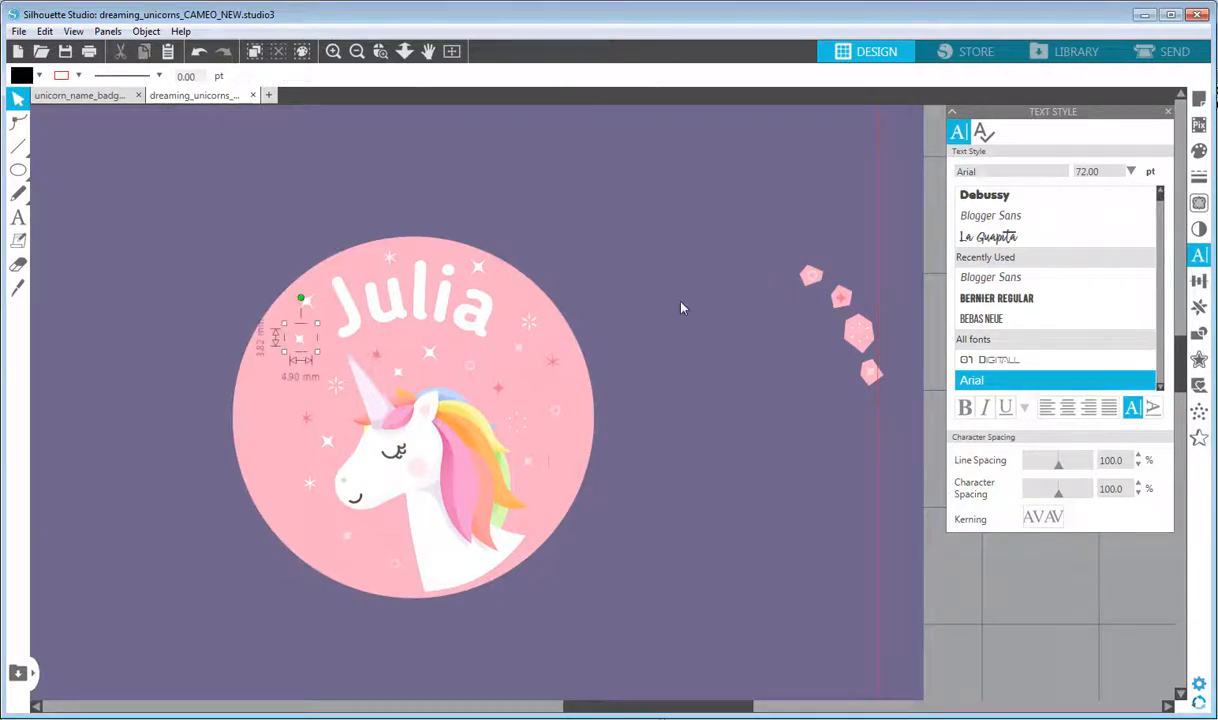
- Spread the remaining ring, dotted starburst, dark pink star and pale star along the badge's left side, and adjust the stars' spacing
drag(797, 284, 273, 375)
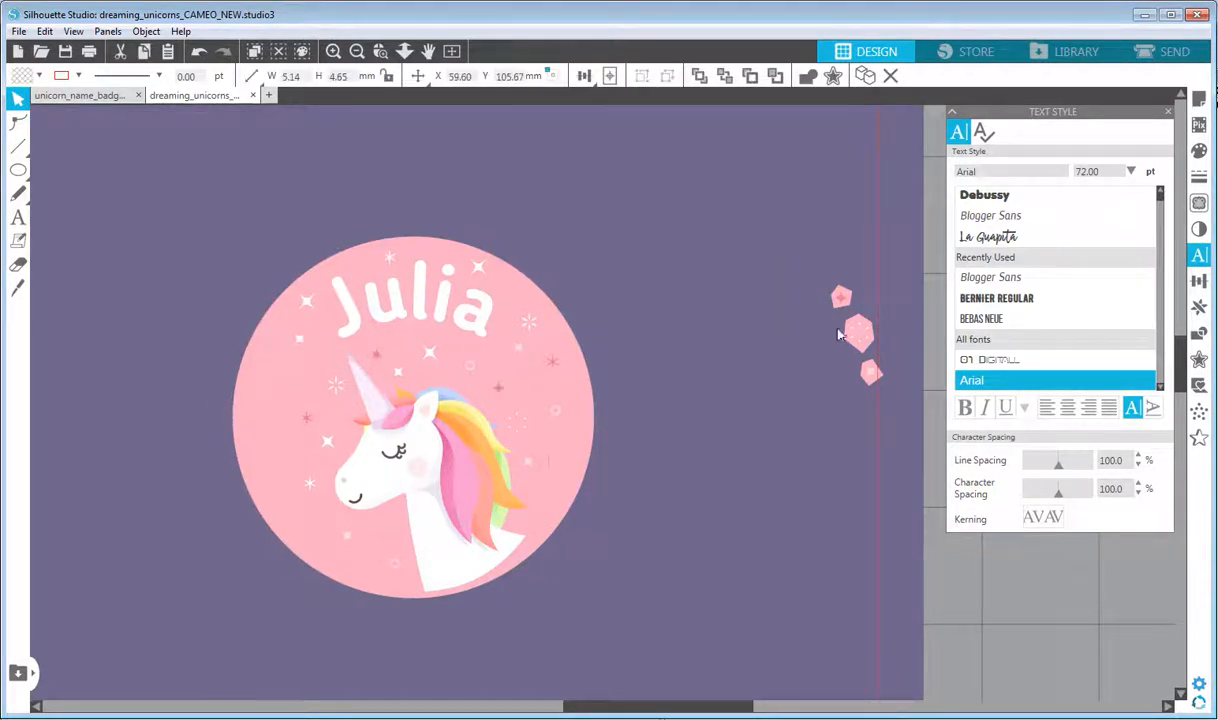
drag(853, 330, 282, 385)
drag(839, 304, 261, 443)
drag(870, 378, 262, 410)
drag(274, 380, 300, 343)
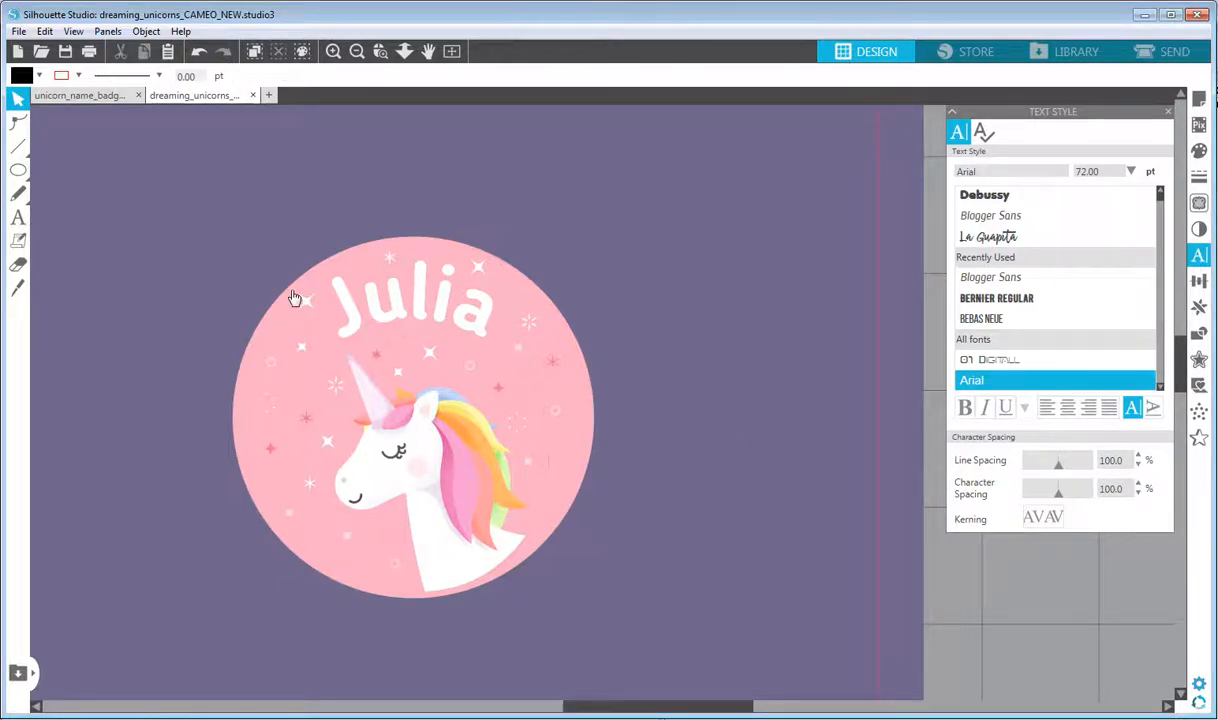
- Set the page grid spacing to 0.10 mm and hide the grid so the page is plain white
key(space)
drag(709, 420, 801, 416)
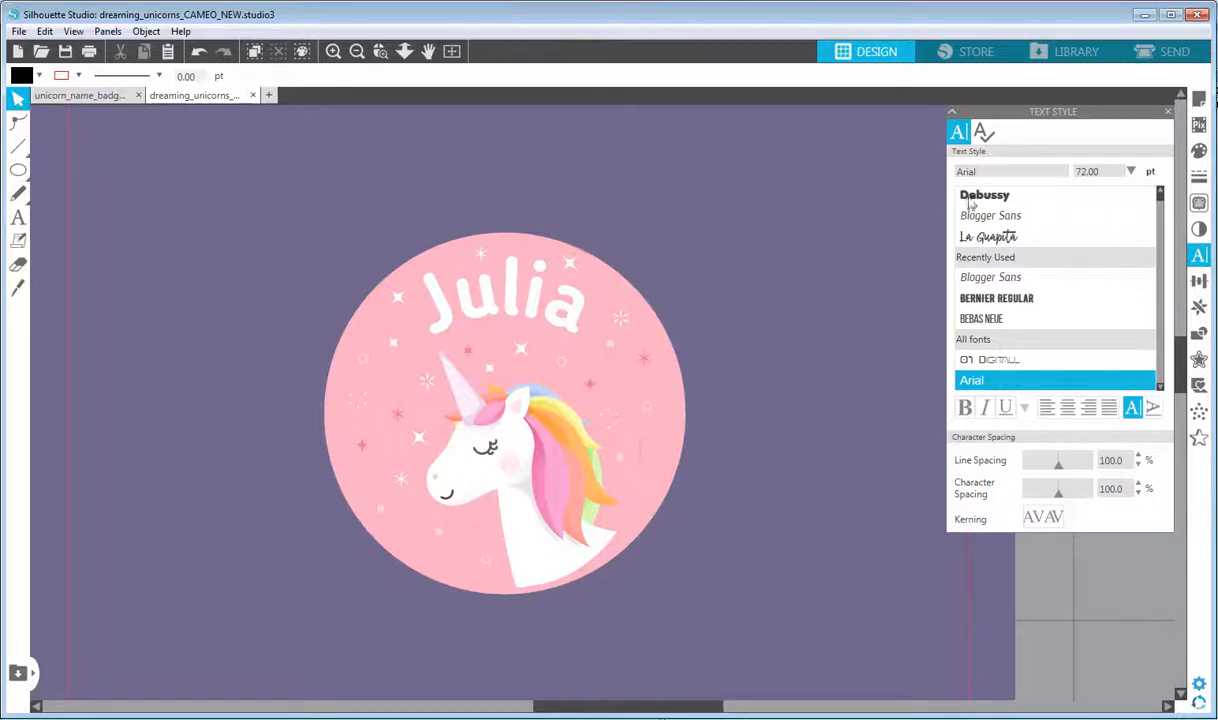
click(1199, 97)
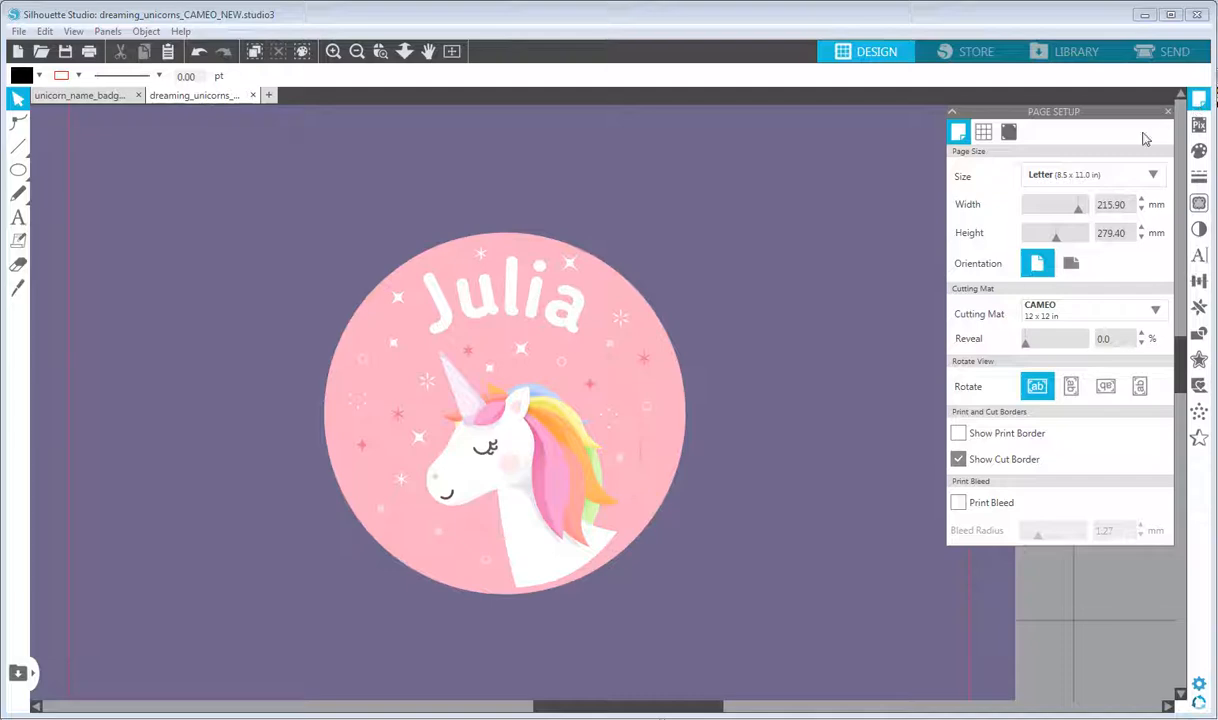
click(984, 134)
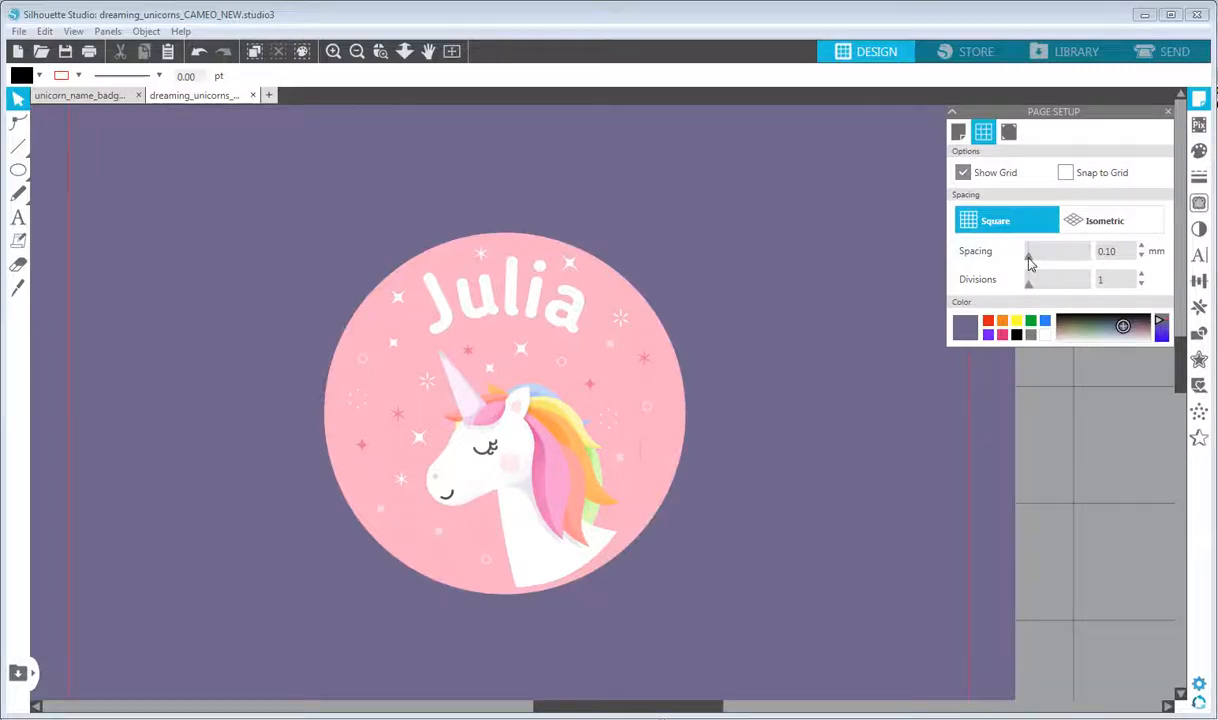
drag(1030, 262, 1025, 263)
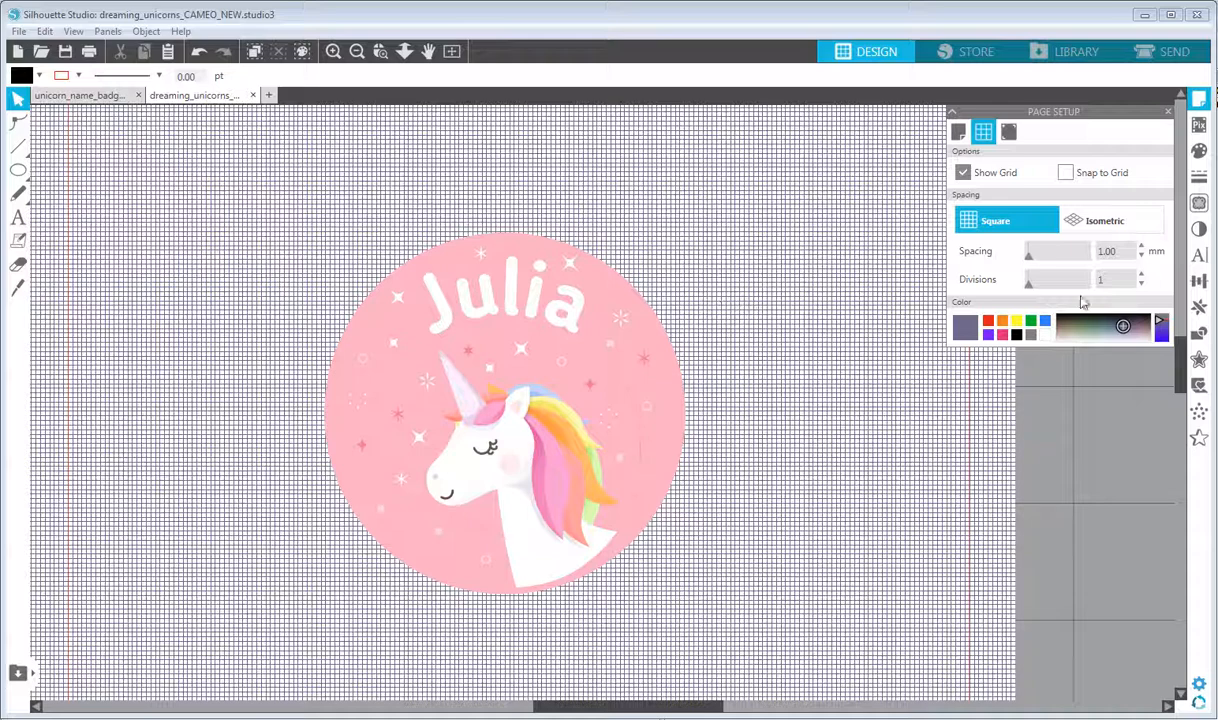
click(1143, 257)
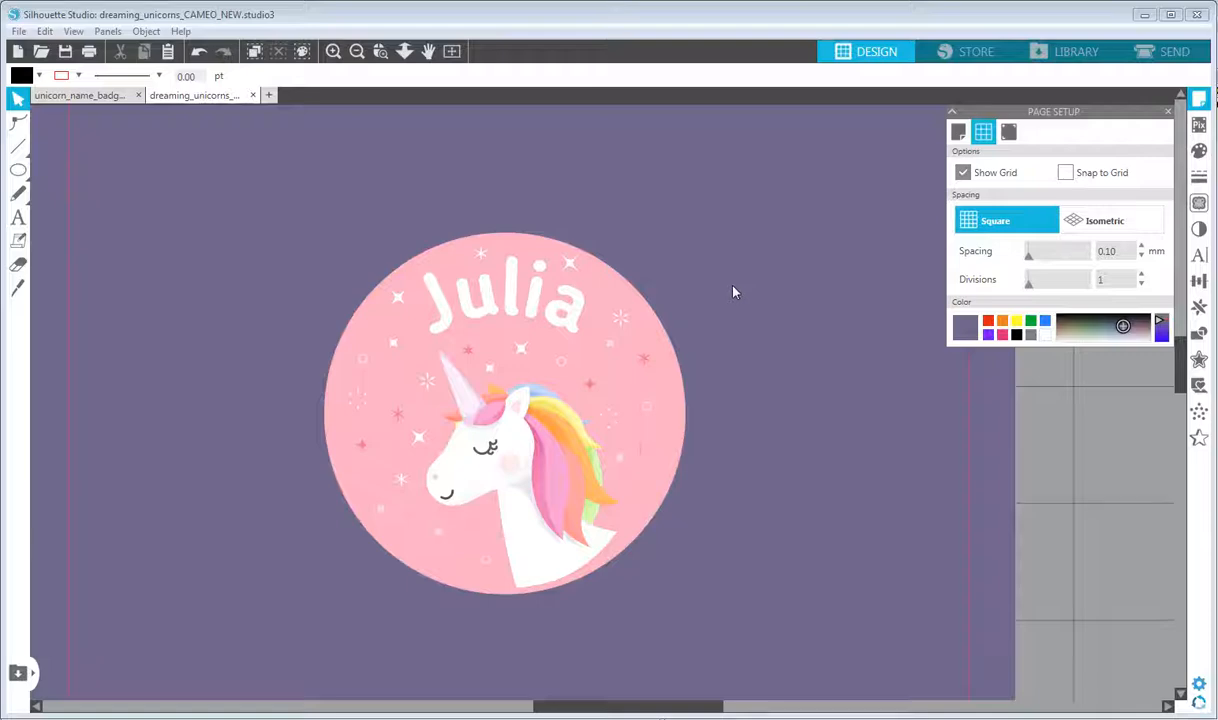
click(963, 173)
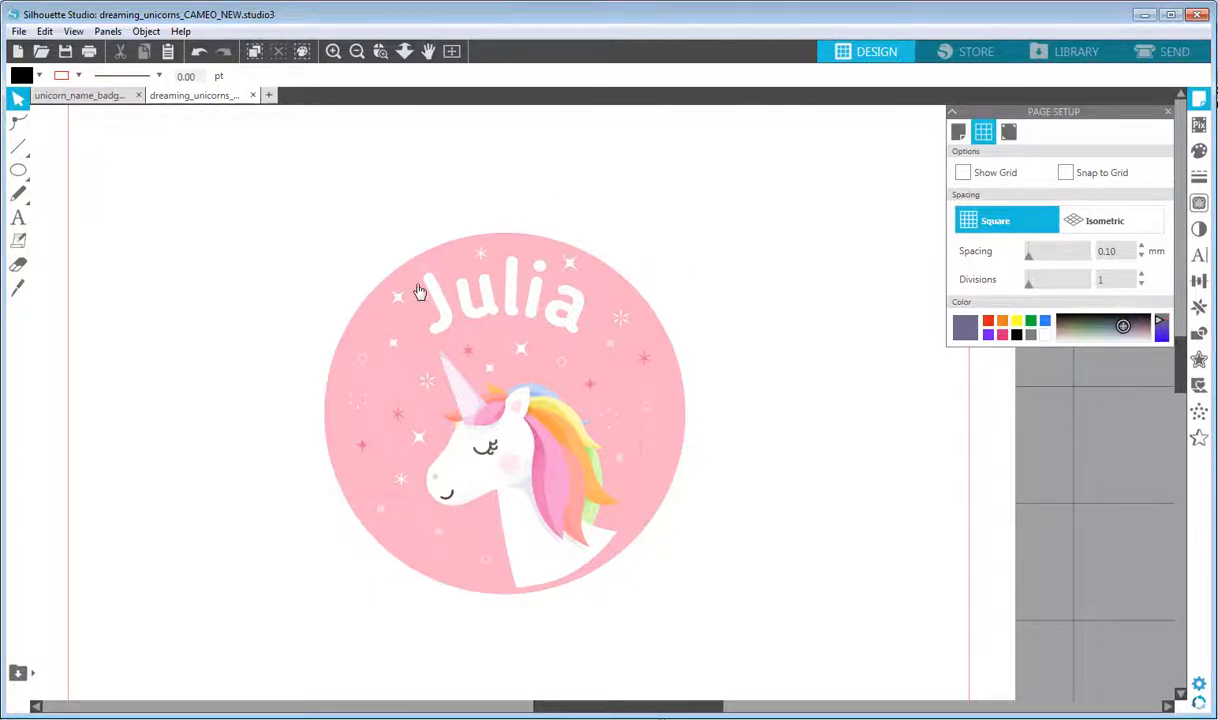
- Draw a circle about 72 mm in diameter over the badge, leaving a pink border around it
click(390, 268)
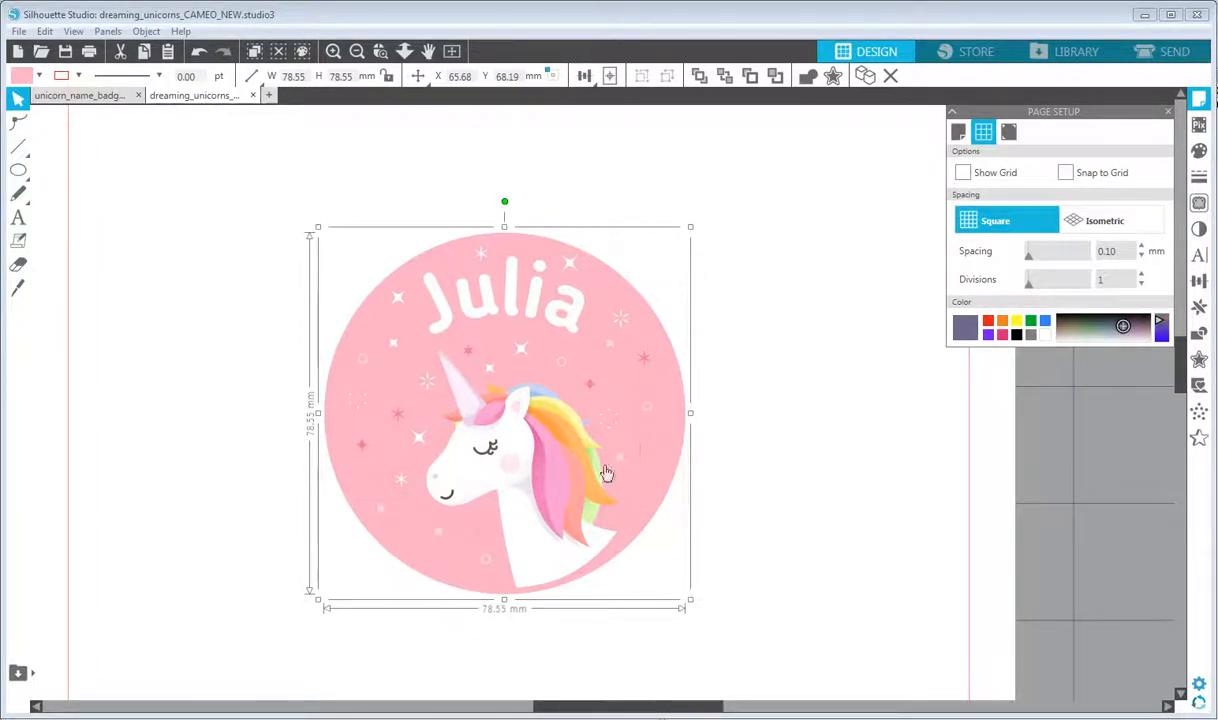
click(713, 247)
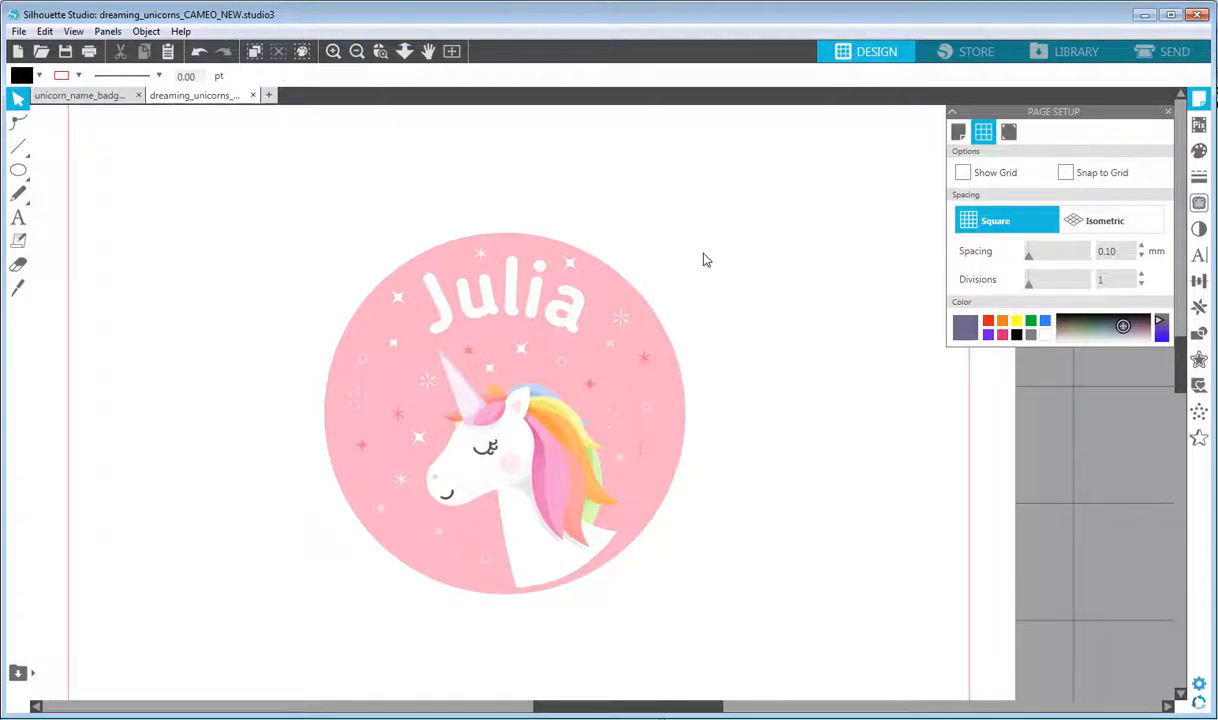
click(18, 170)
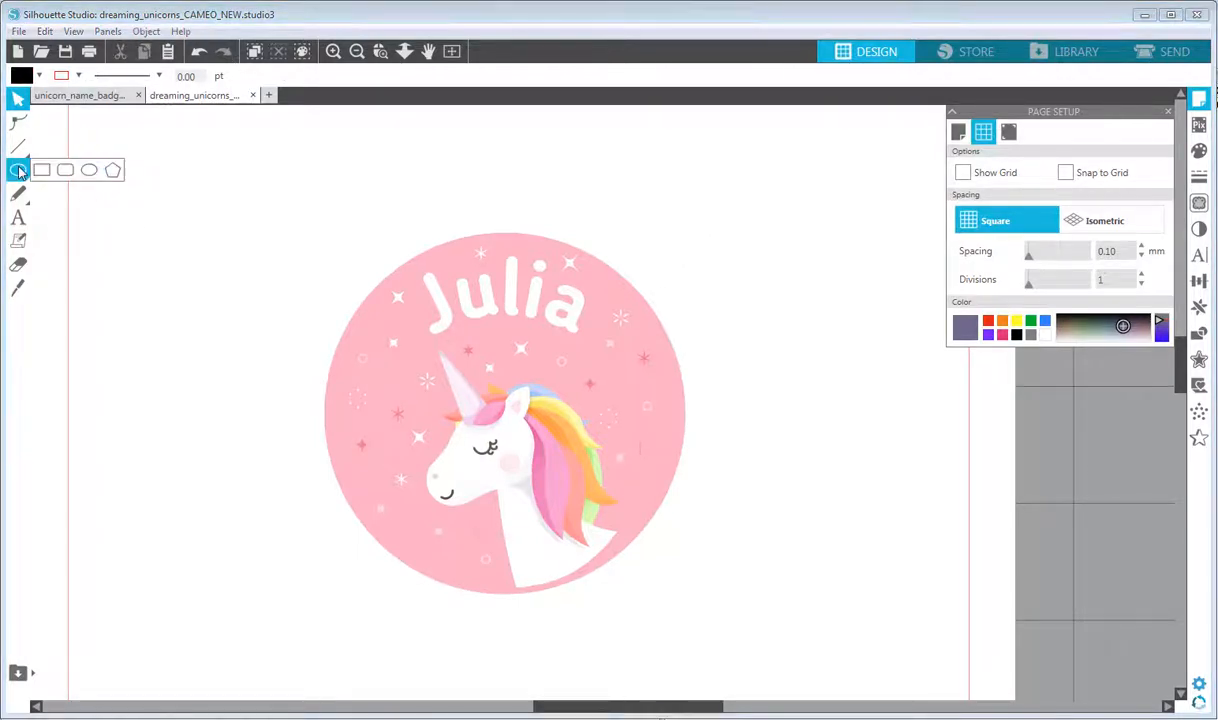
click(86, 174)
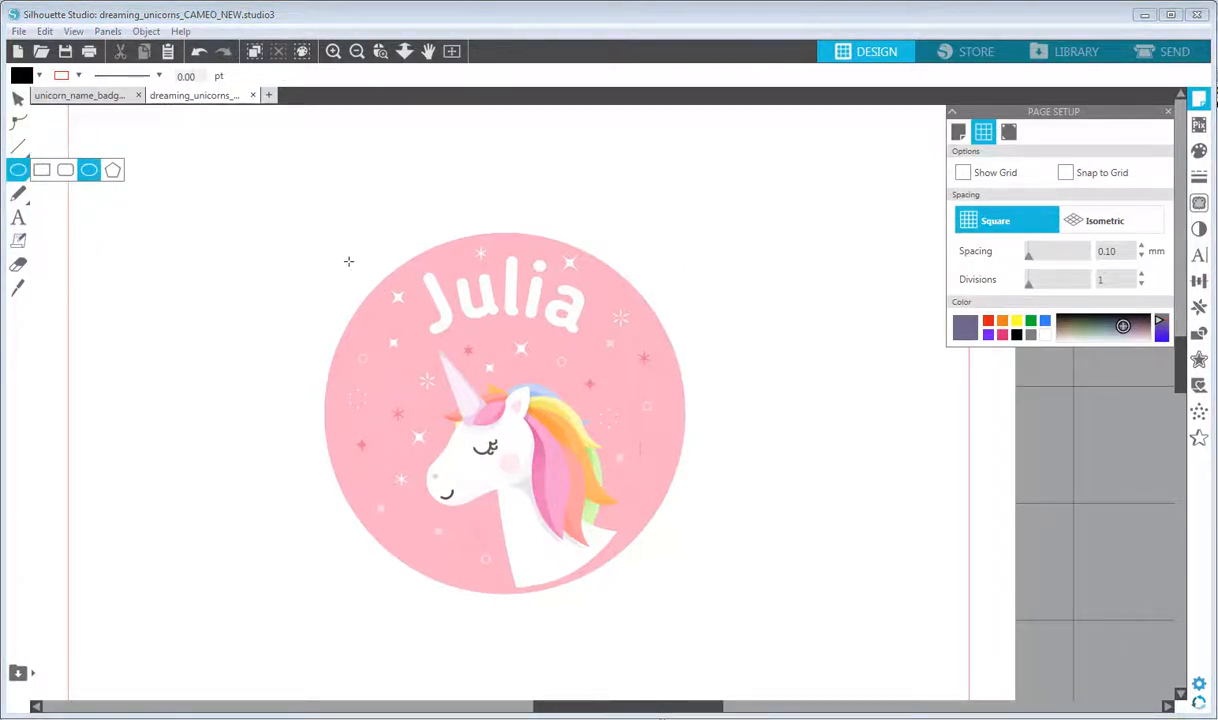
mouse_move(341, 230)
mouse_down()
mouse_move(640, 525)
mouse_move(722, 533)
mouse_move(699, 524)
mouse_up()
drag(560, 416, 541, 418)
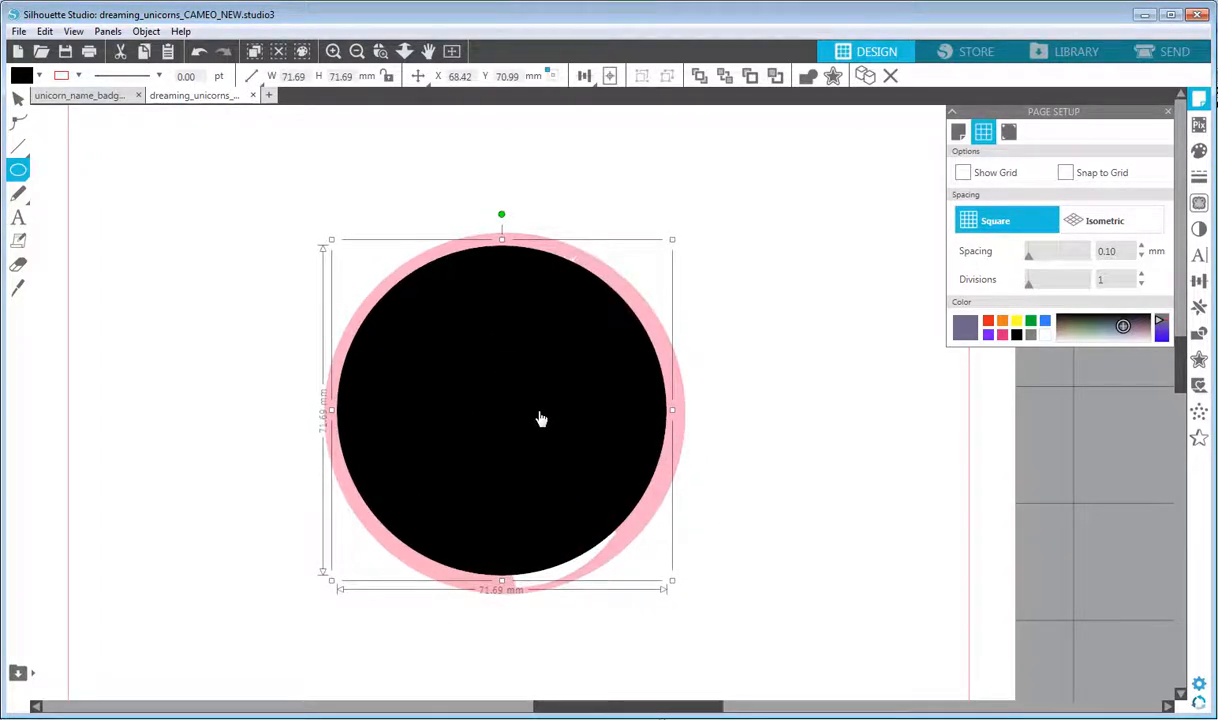
- Give the new circle a transparent fill and a purple line colour
click(40, 77)
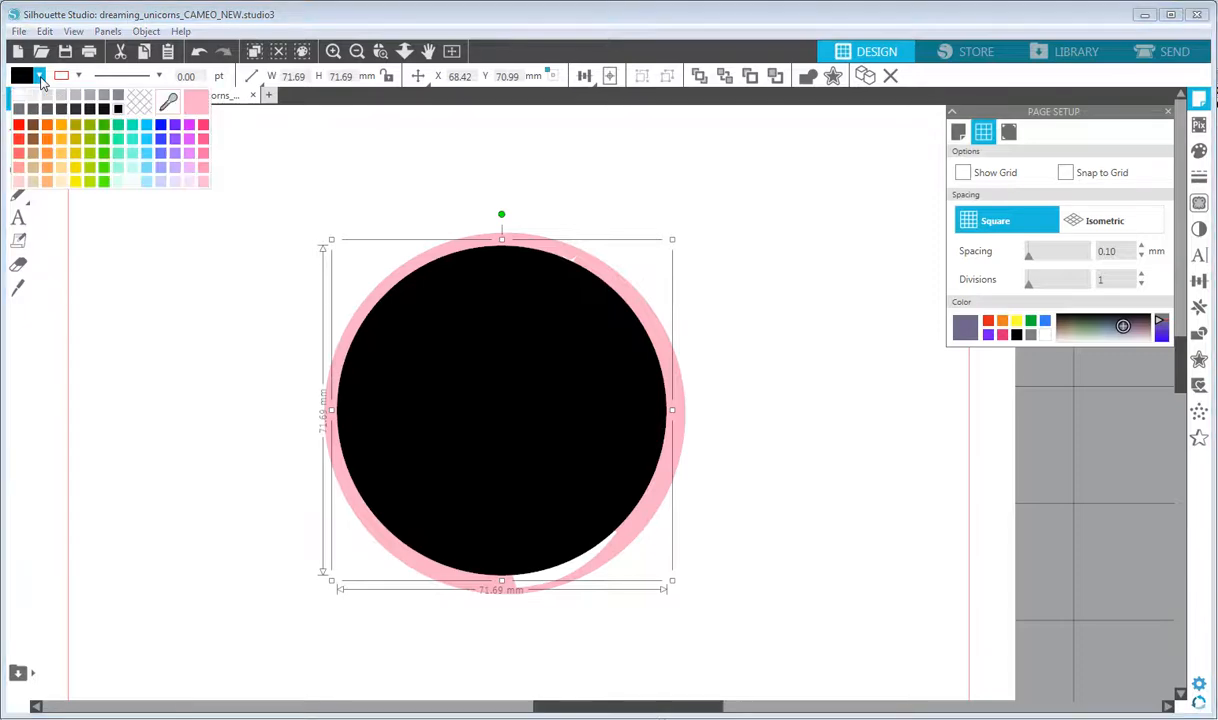
click(143, 101)
click(78, 76)
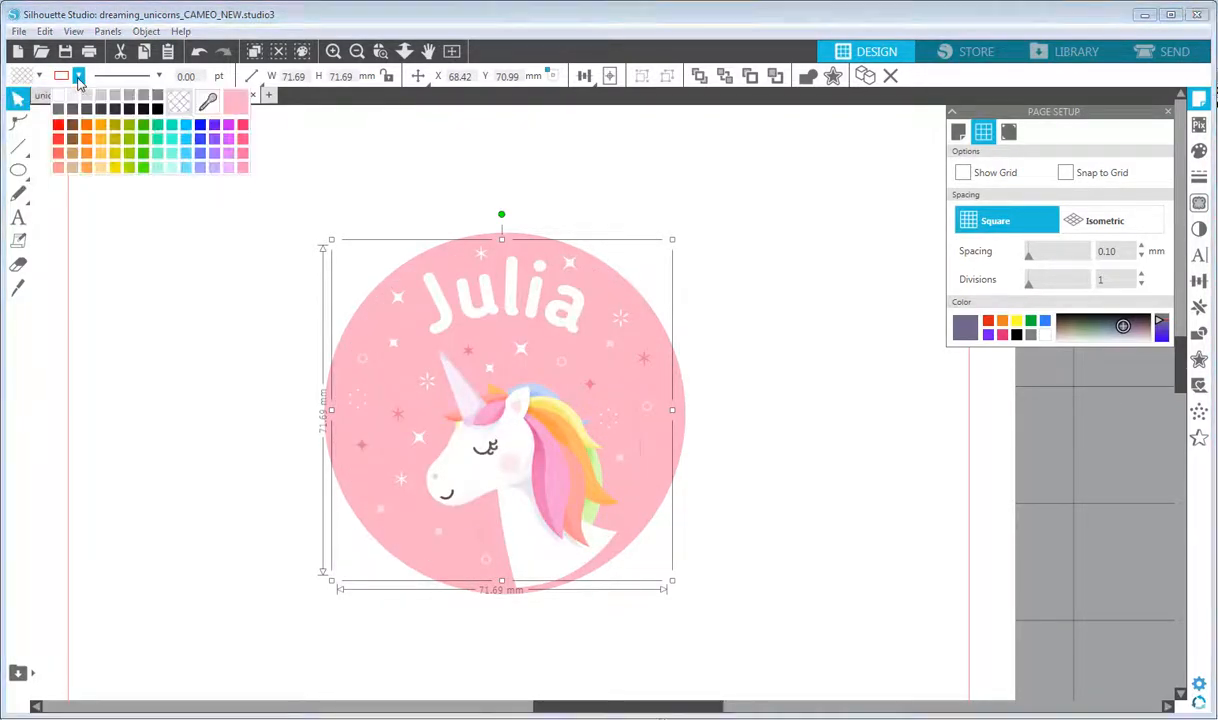
click(213, 126)
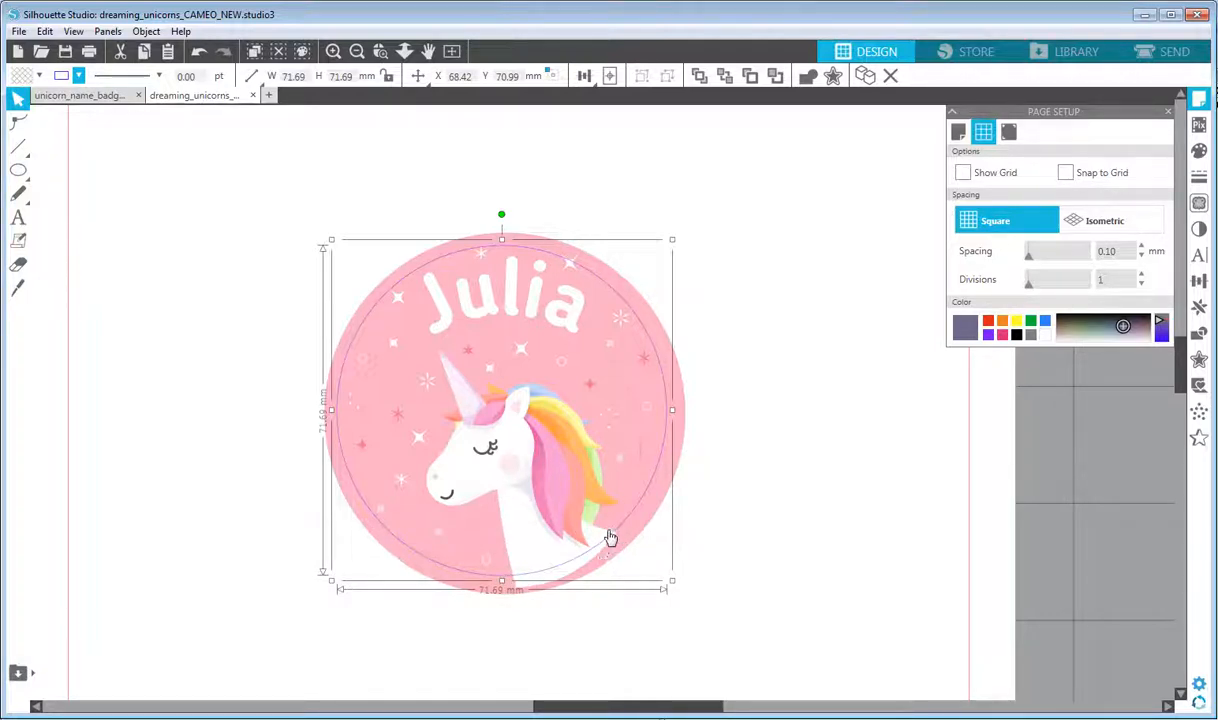
- Nudge the purple circle until it sits centred within the pink badge background, and deselect it
key(Up)
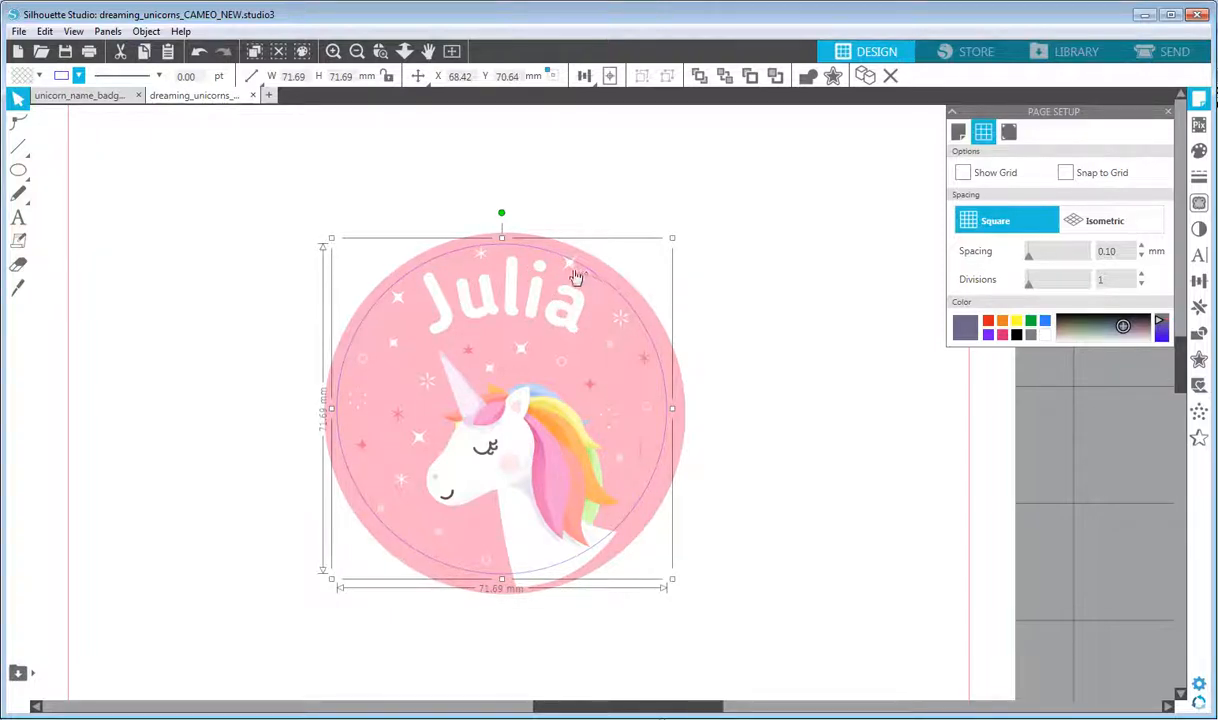
key(Up)
key(Down)
key(Down)
key(Down)
key(Down)
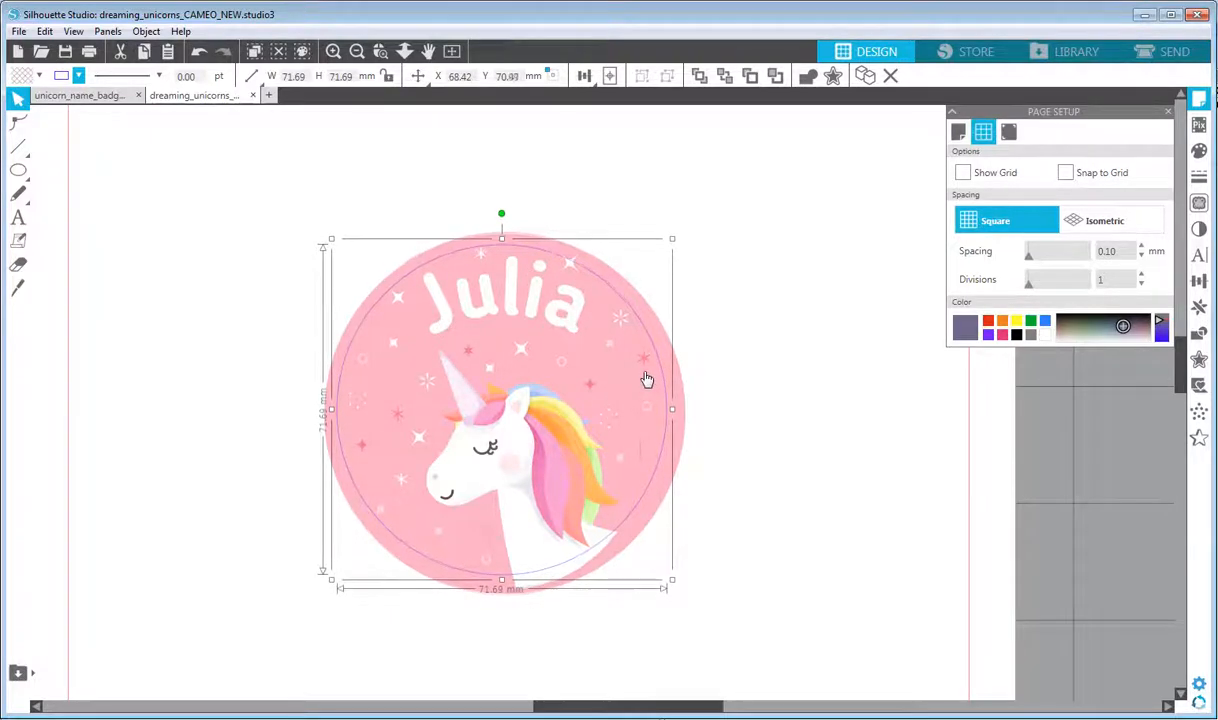
key(Right)
click(760, 383)
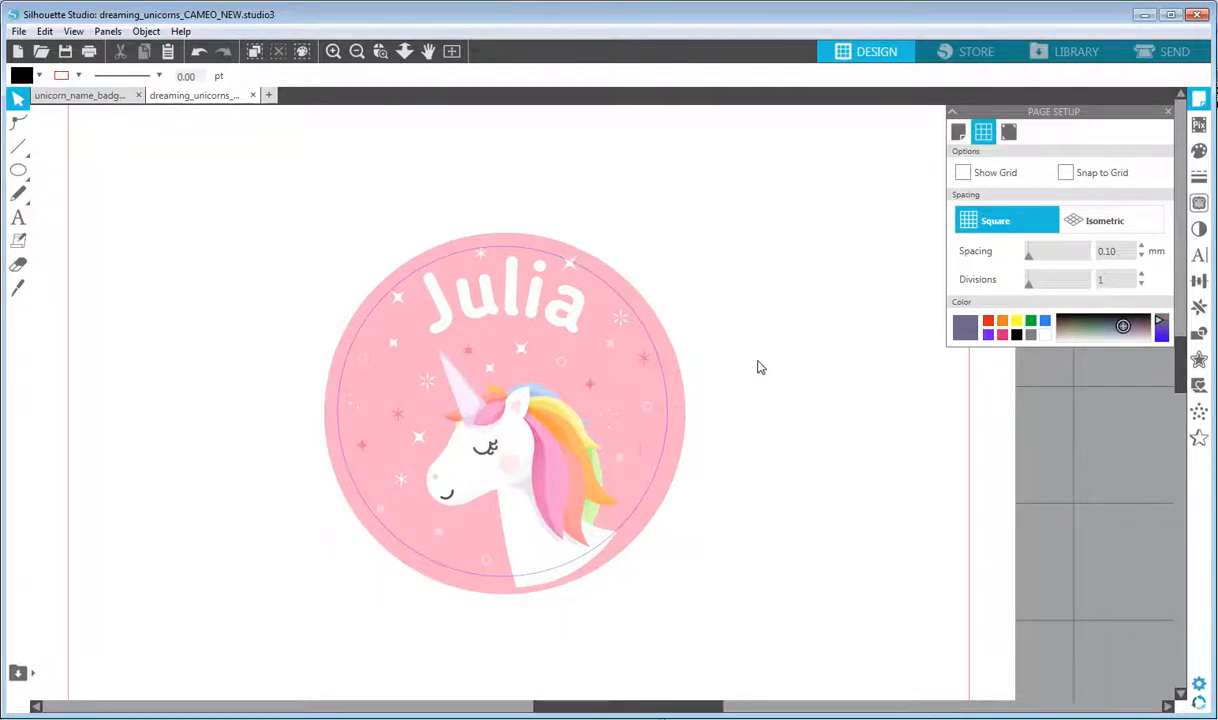
- Set the page's registration marks to Type 1 with a 10.00 mm inset
click(357, 52)
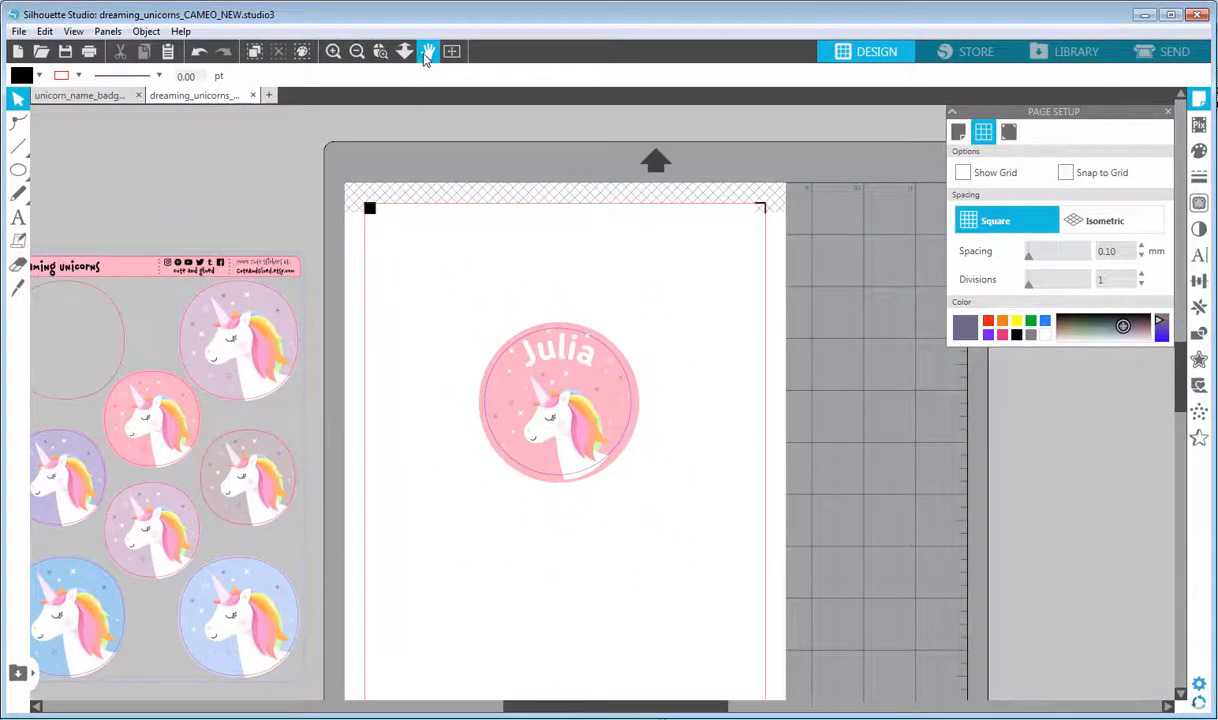
click(428, 51)
drag(680, 348, 687, 277)
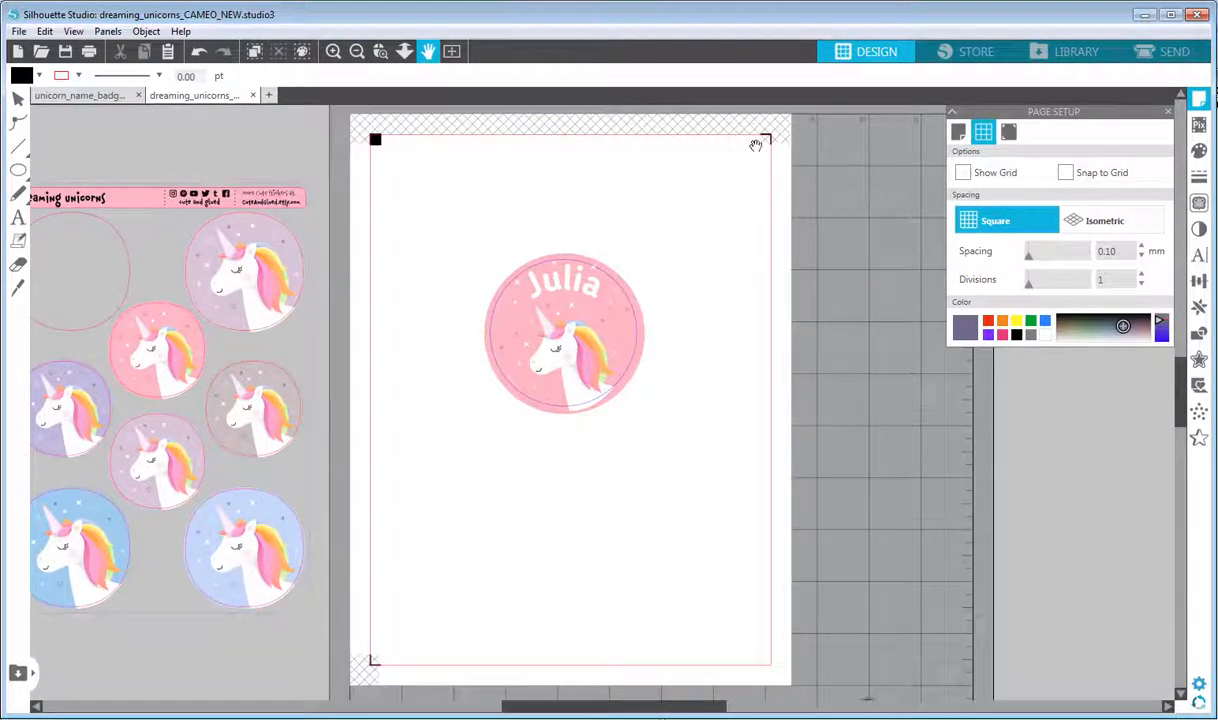
click(18, 97)
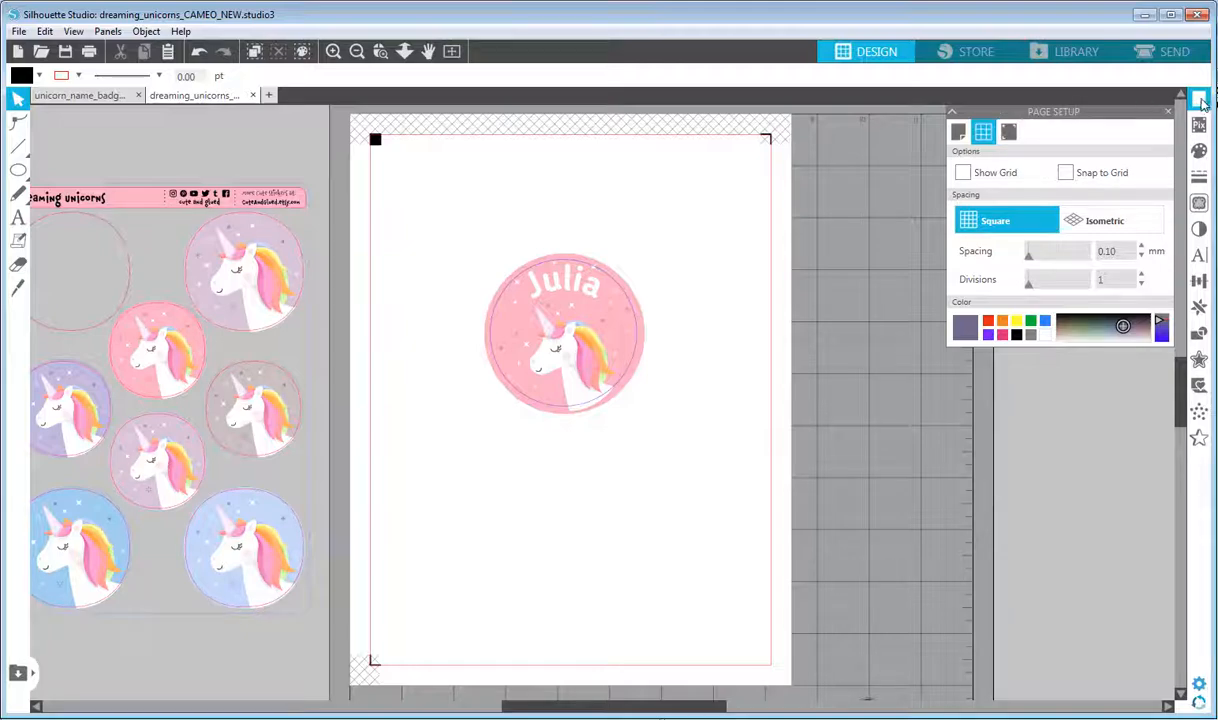
click(1008, 132)
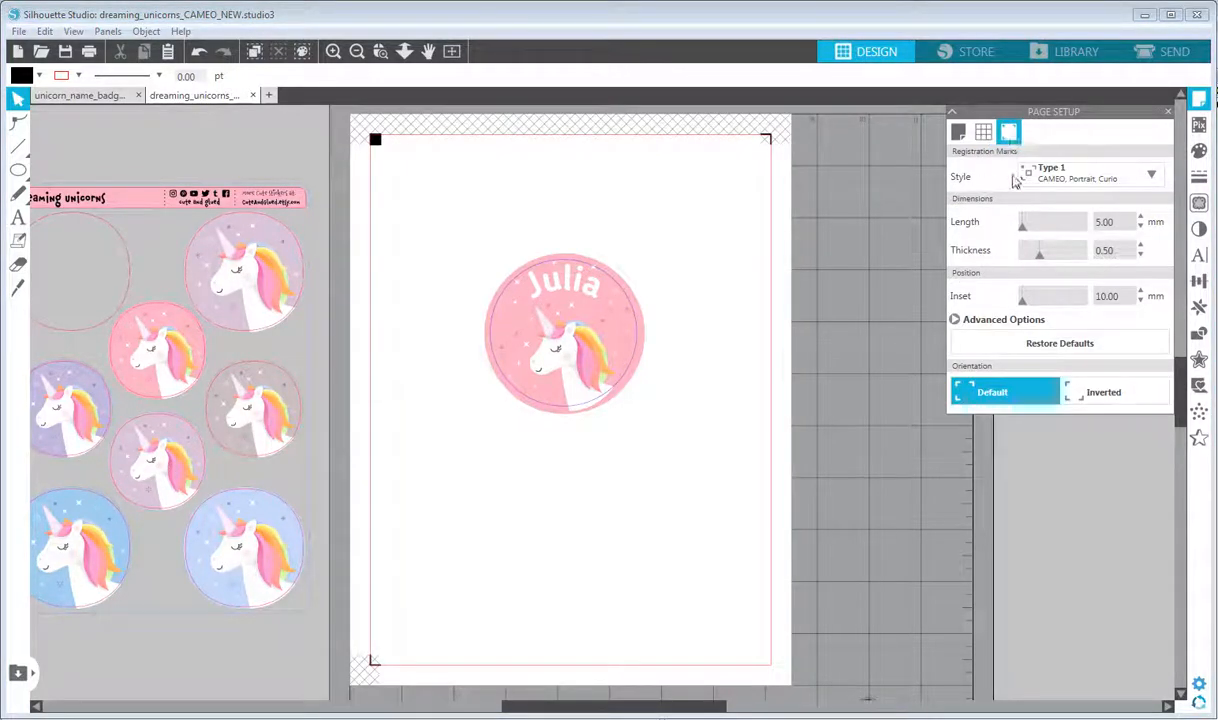
click(1058, 178)
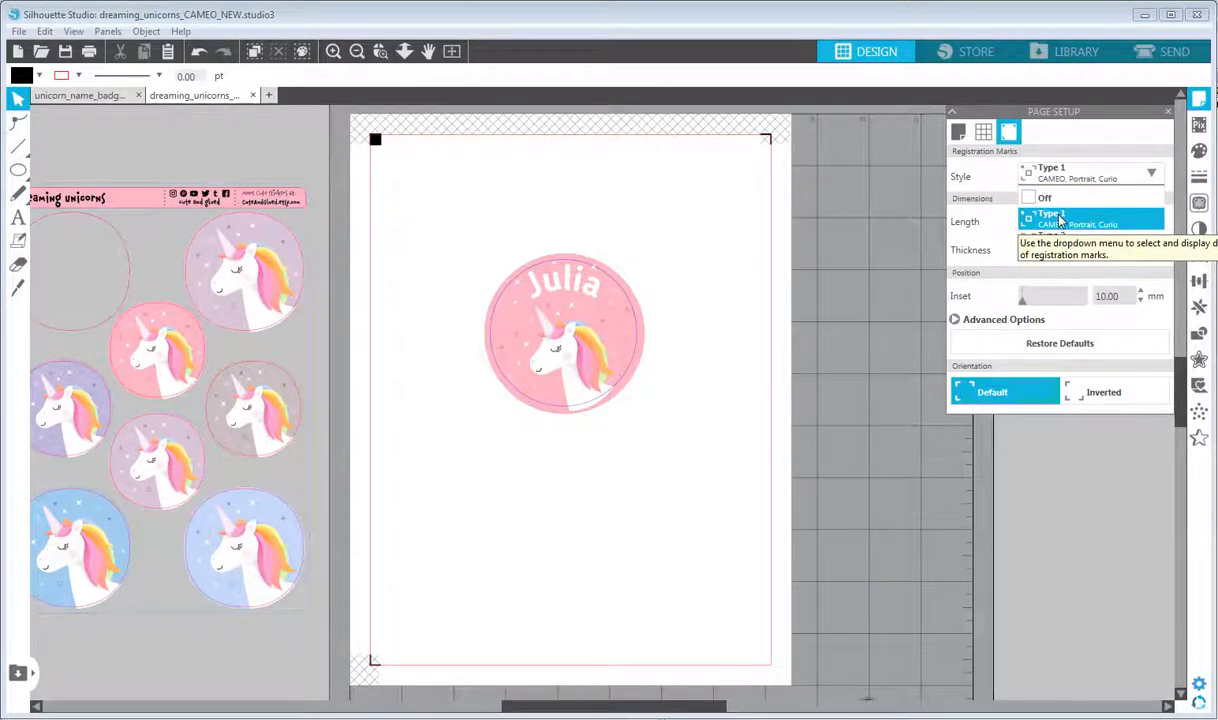
click(1060, 220)
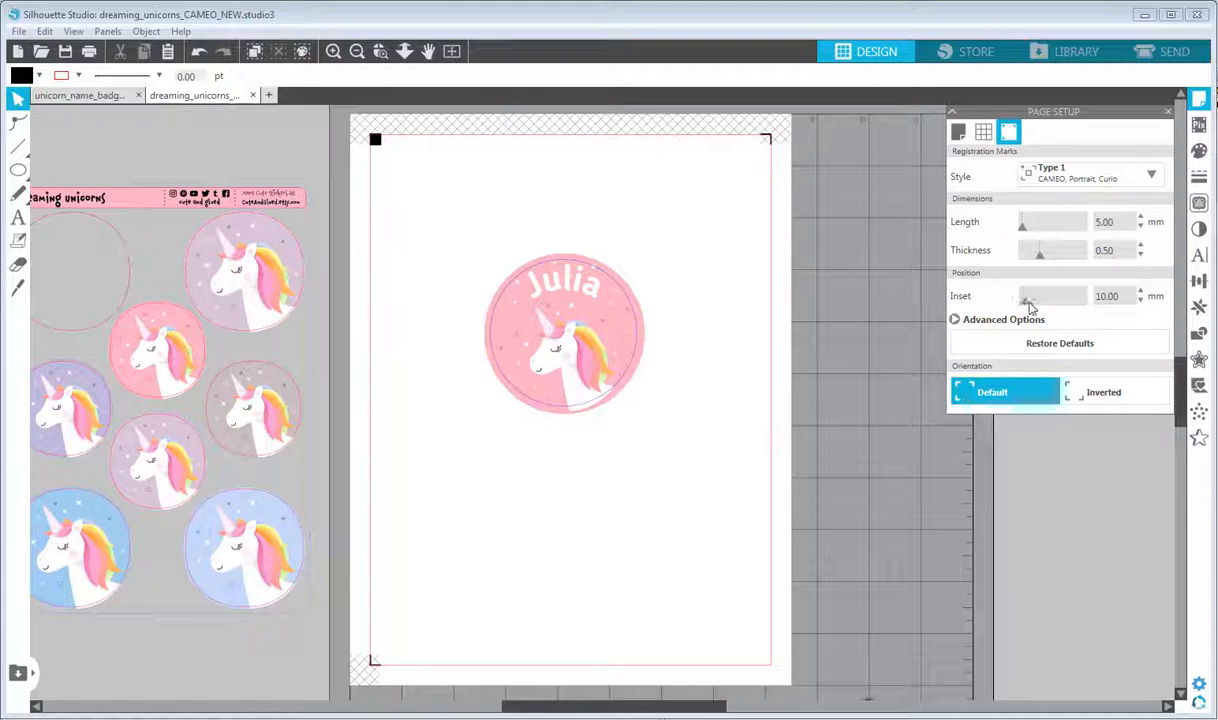
drag(1026, 302, 1018, 302)
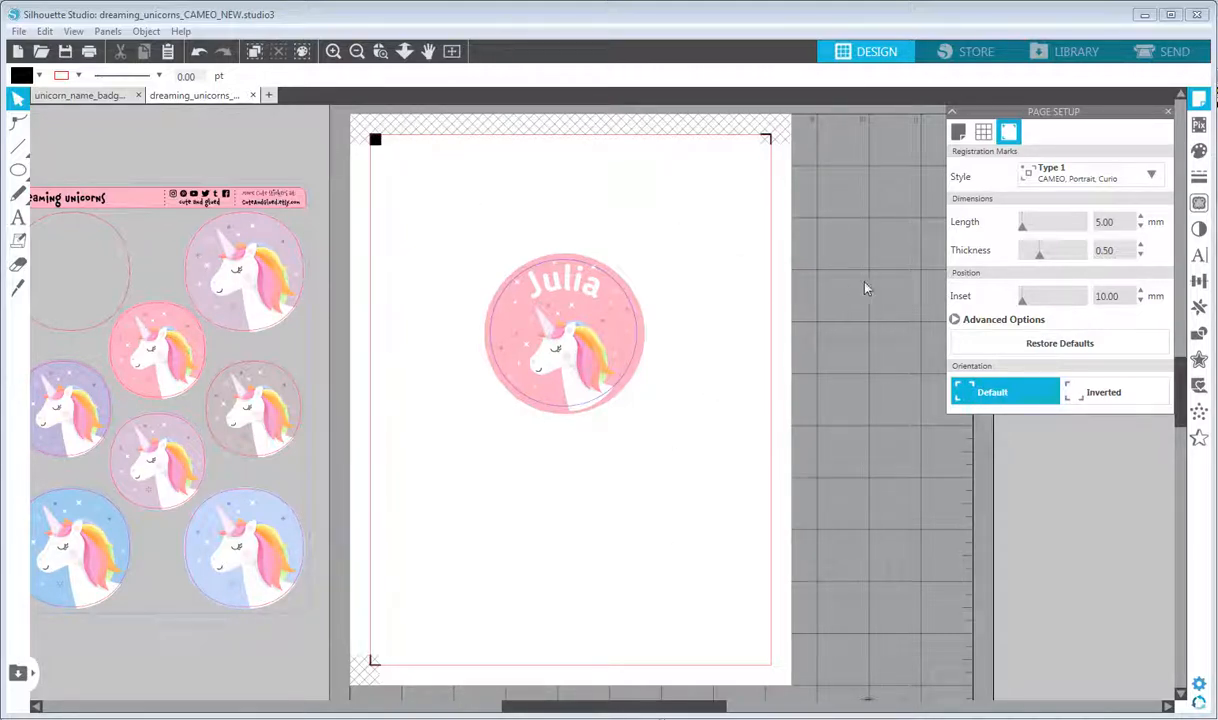
- Try a 29.00 mm inset and 15.00 mm length for the registration marks, and restore 10.00 mm and 5.00 mm
drag(1021, 302, 1036, 304)
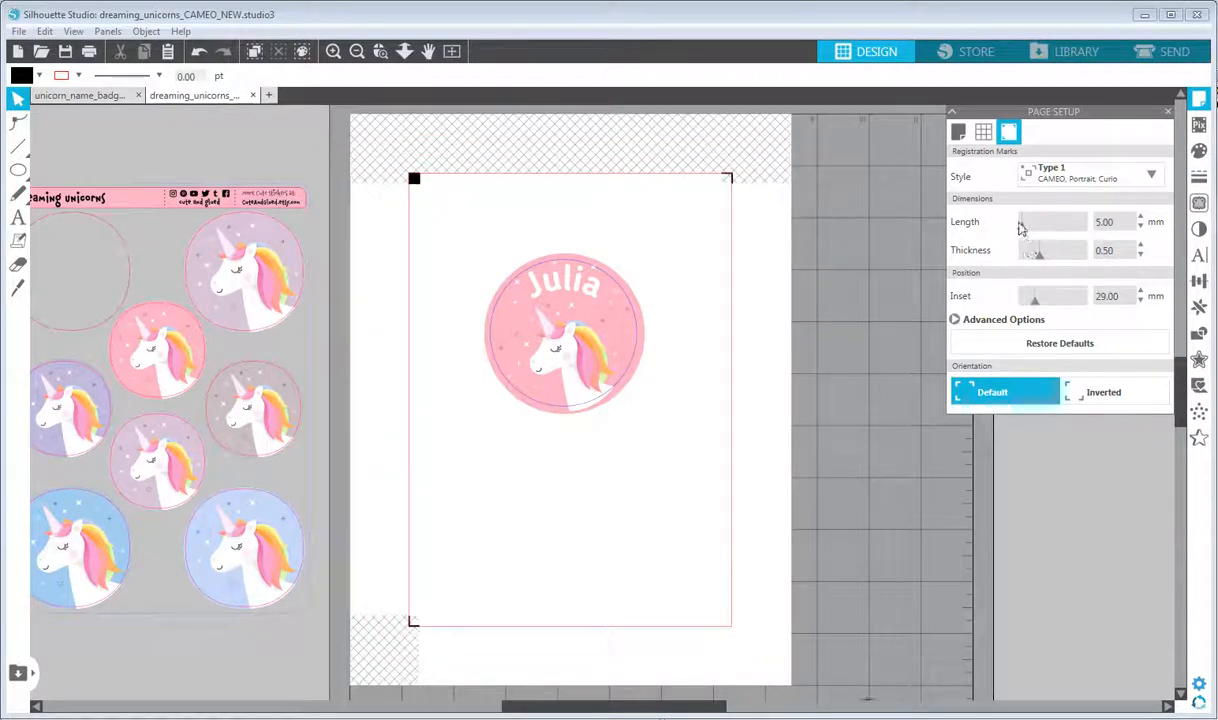
drag(1021, 228, 1063, 228)
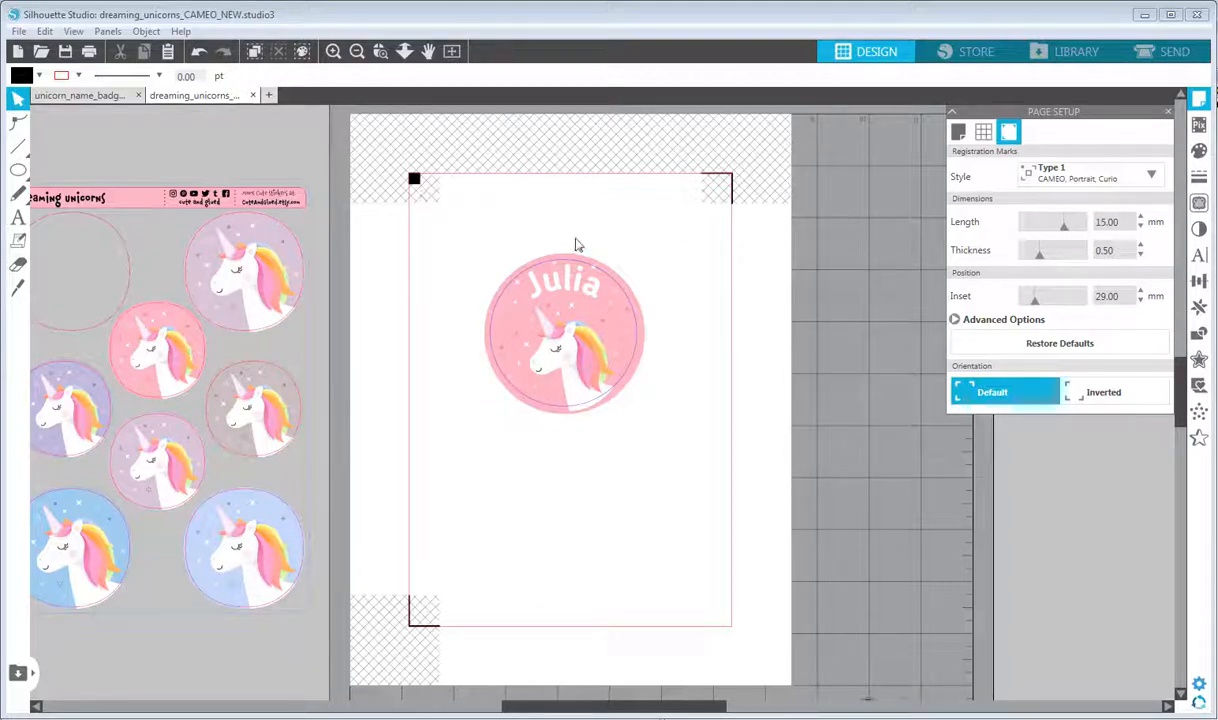
drag(1034, 296, 978, 293)
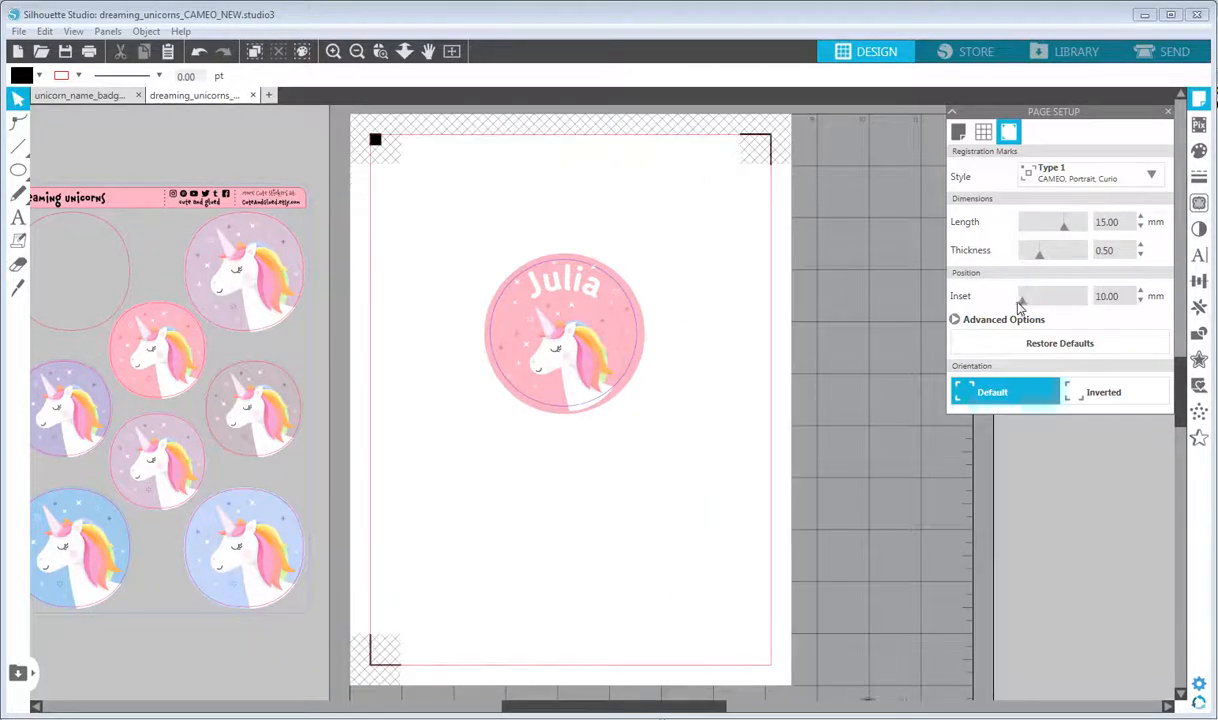
drag(1064, 231, 955, 233)
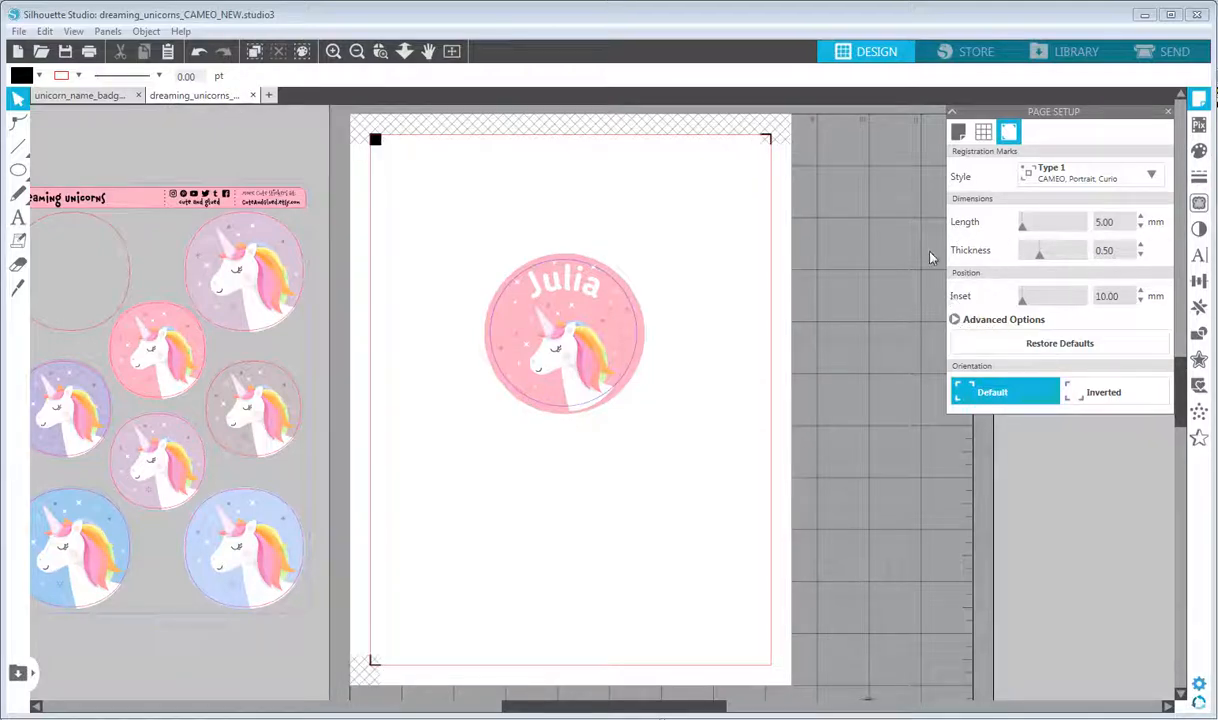
- Go to the cutting setup and set the cut actions to Simple mode
click(1137, 57)
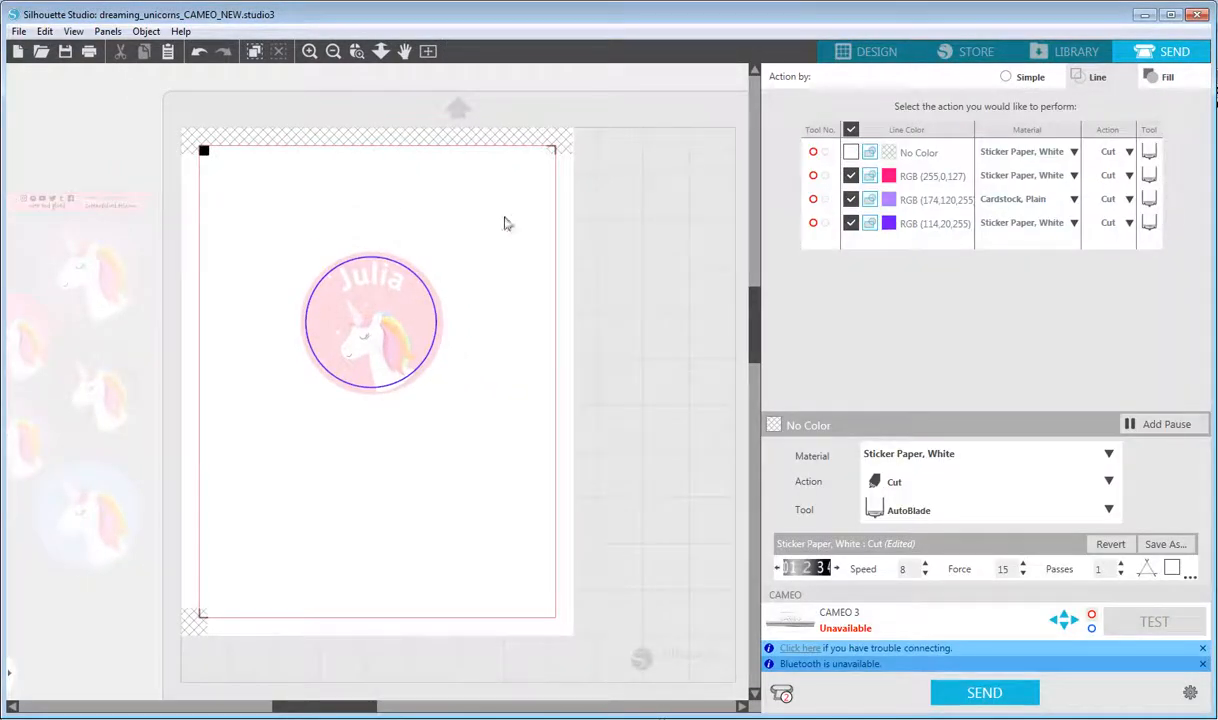
click(1014, 80)
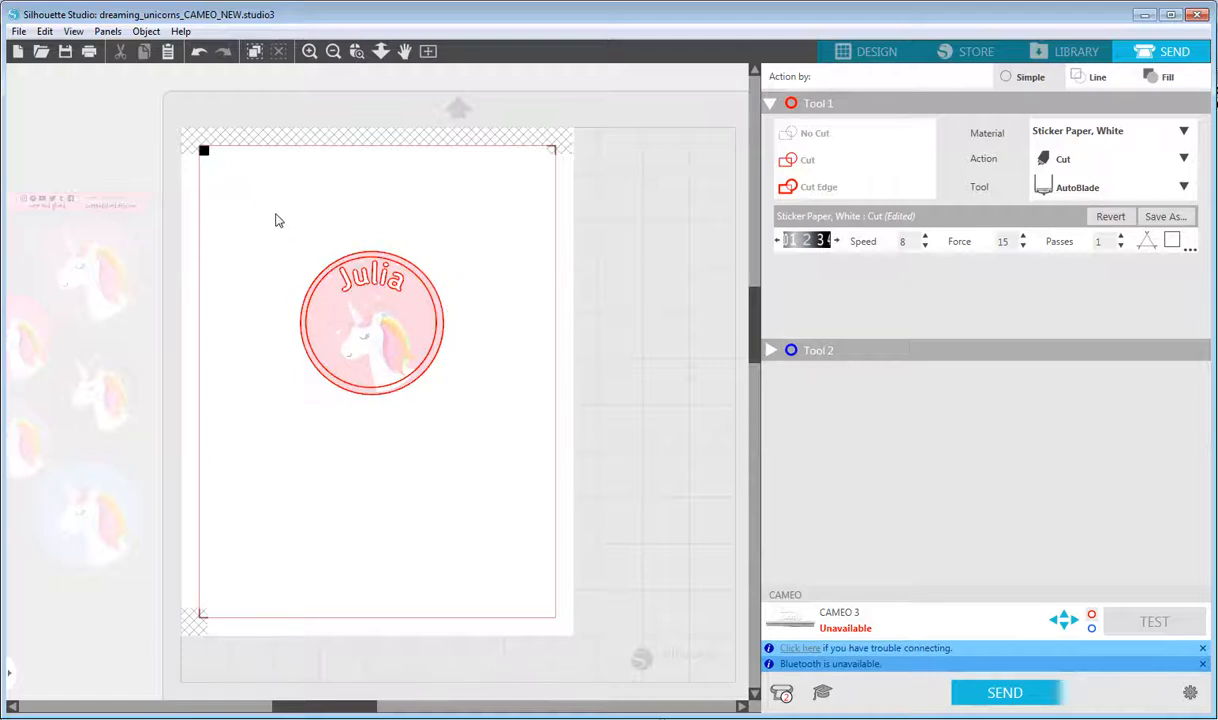
- Set all parts of the badge to No Cut, and set only the circle inside its pink background to Cut
drag(277, 220, 489, 425)
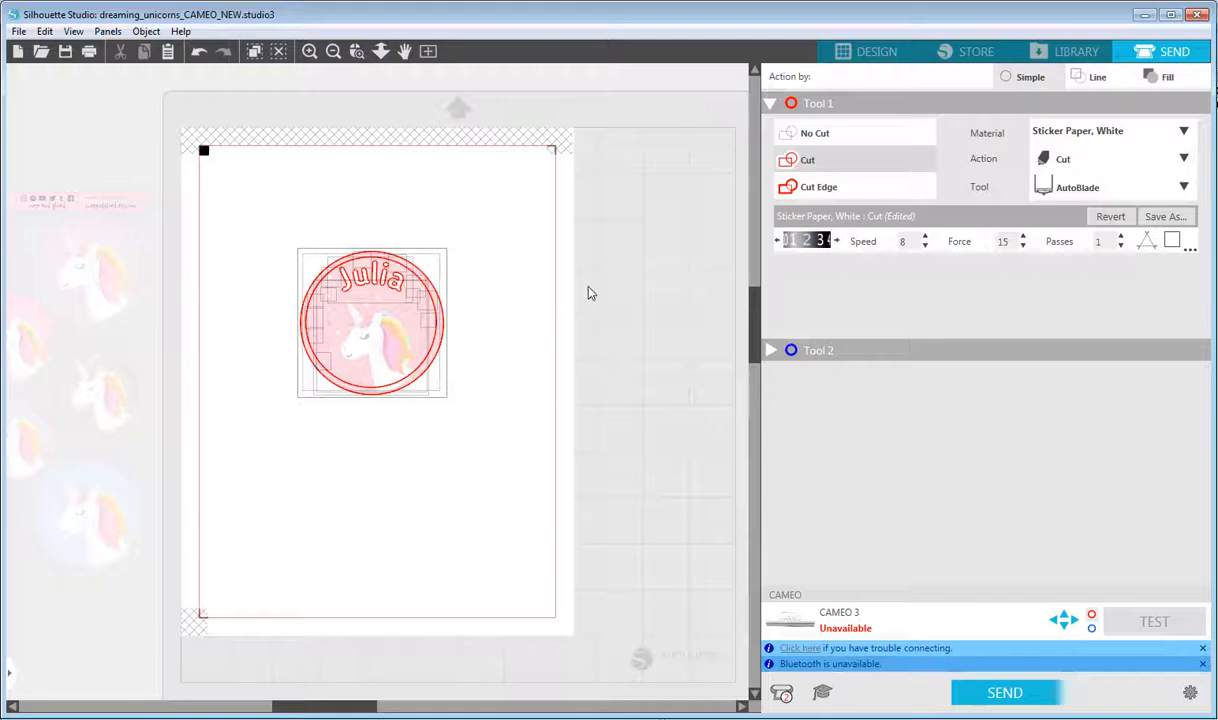
click(782, 135)
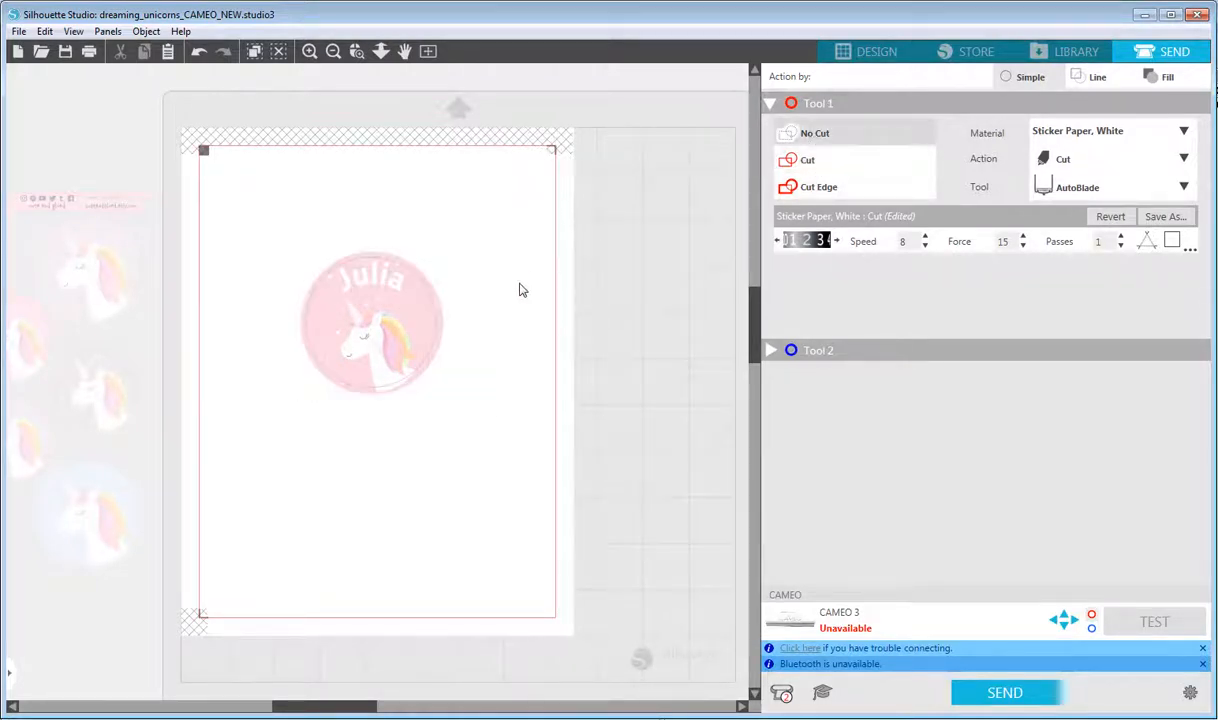
click(309, 51)
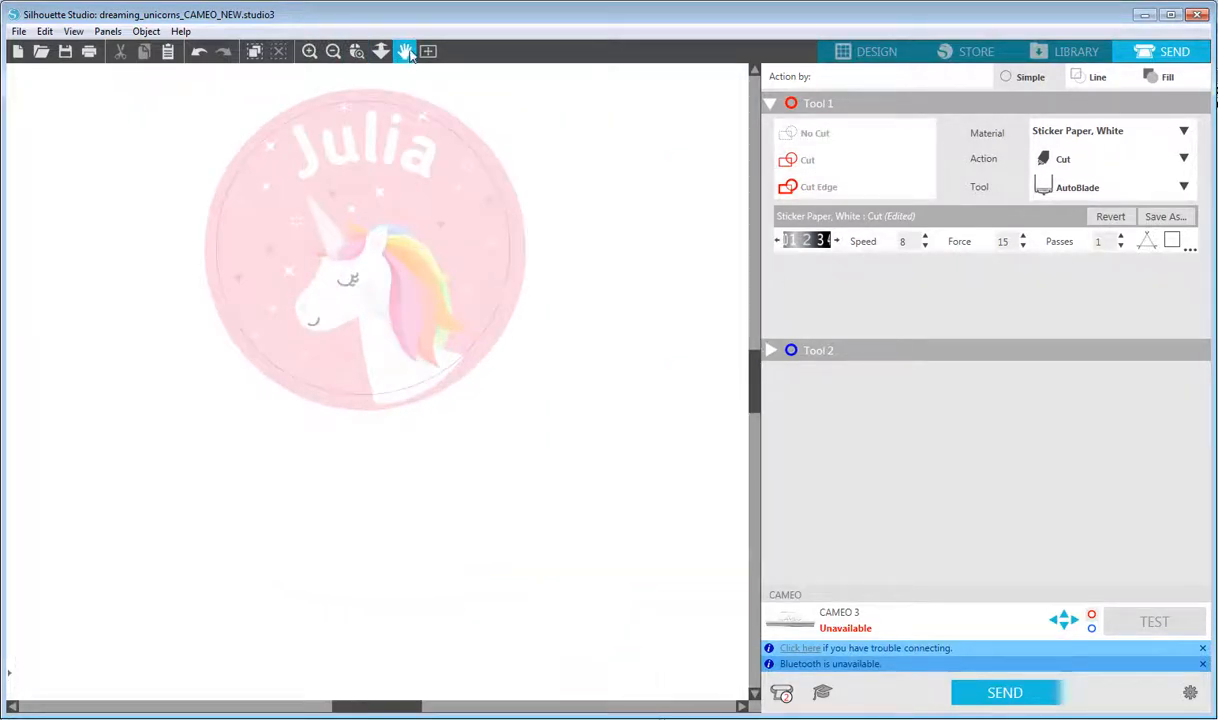
drag(550, 128, 655, 233)
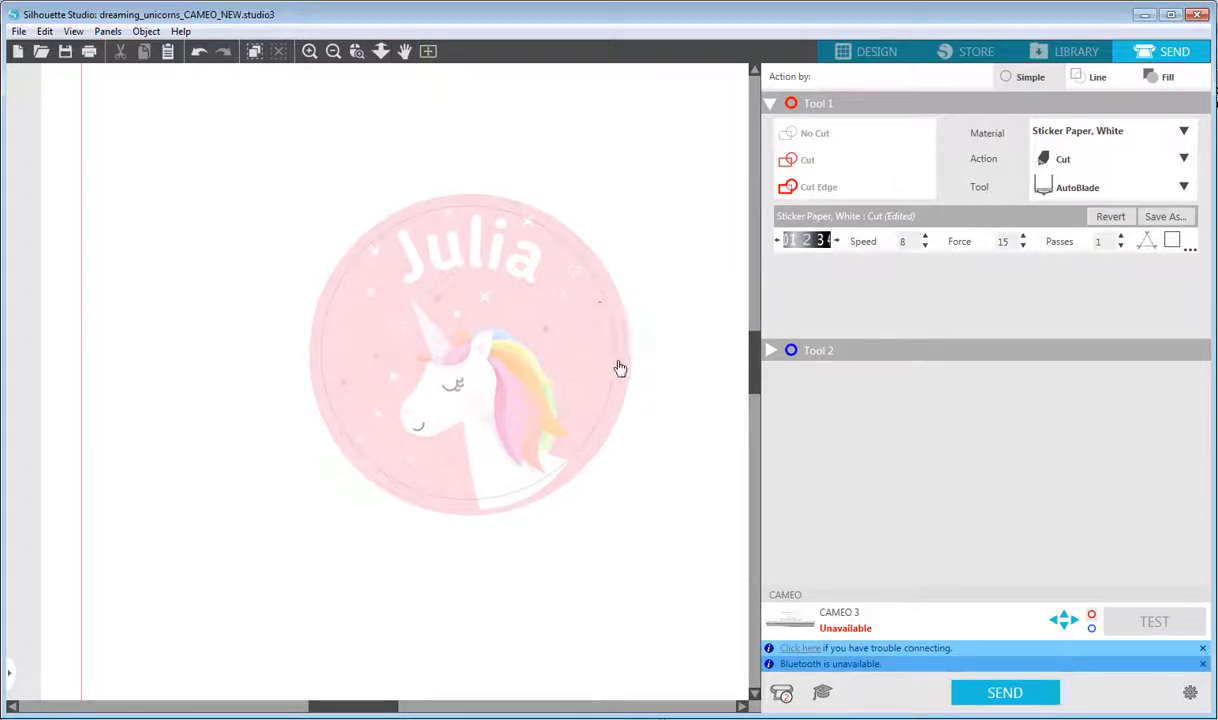
click(614, 367)
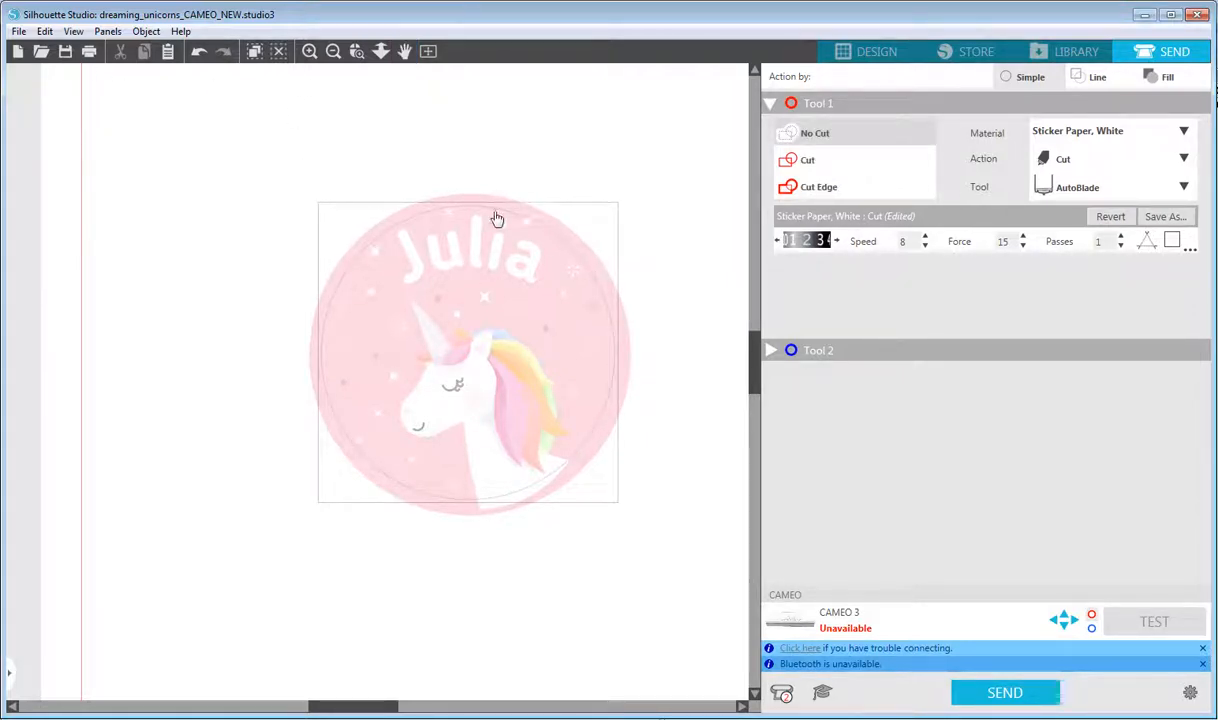
click(828, 162)
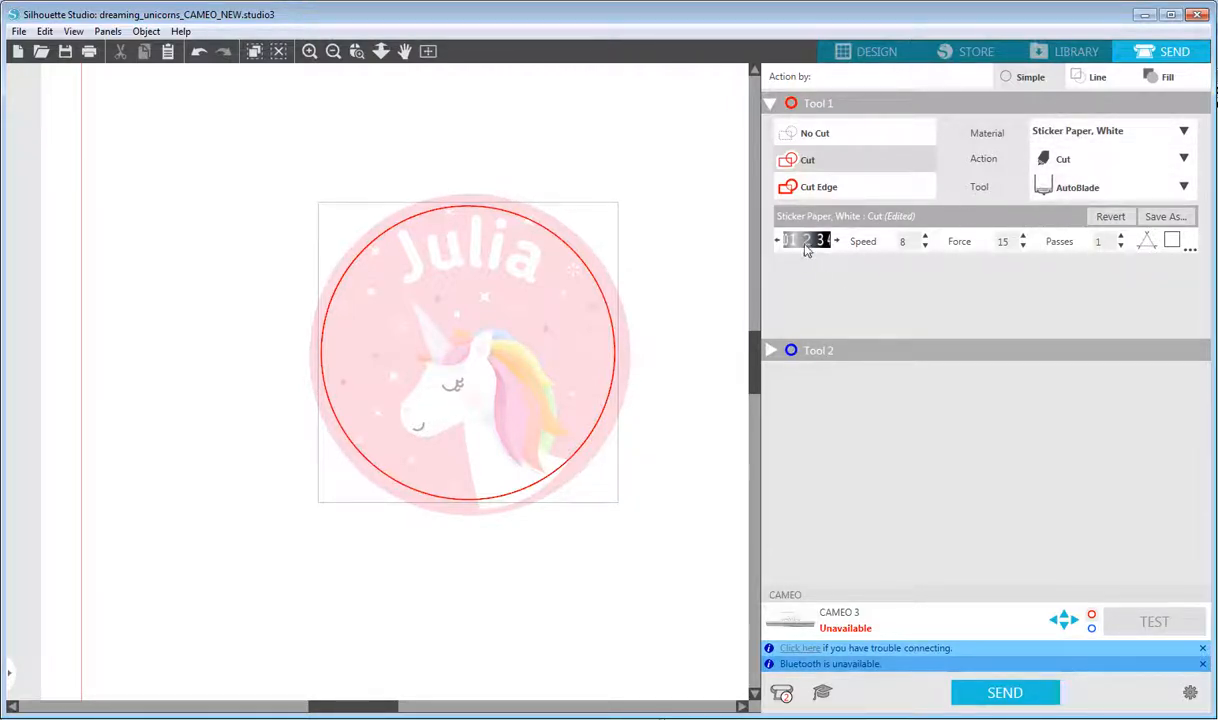
click(1022, 237)
click(1022, 238)
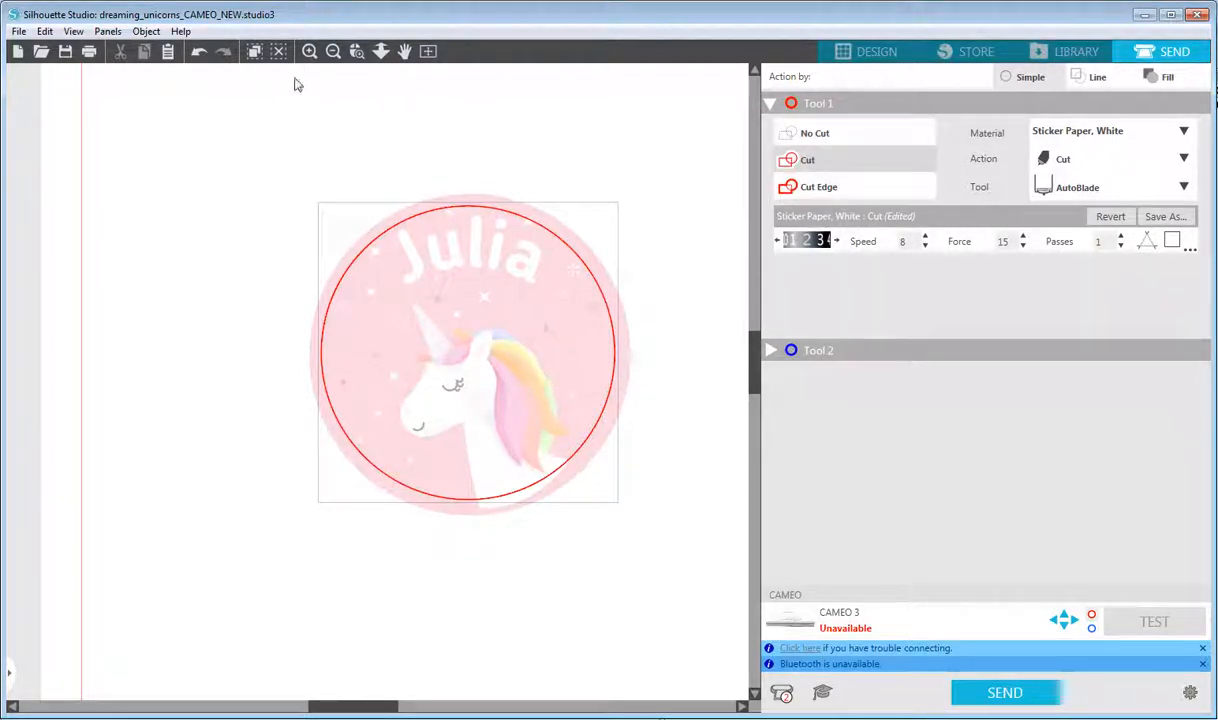
- Open printing for the page with the badge and its registration marks
click(336, 53)
click(19, 31)
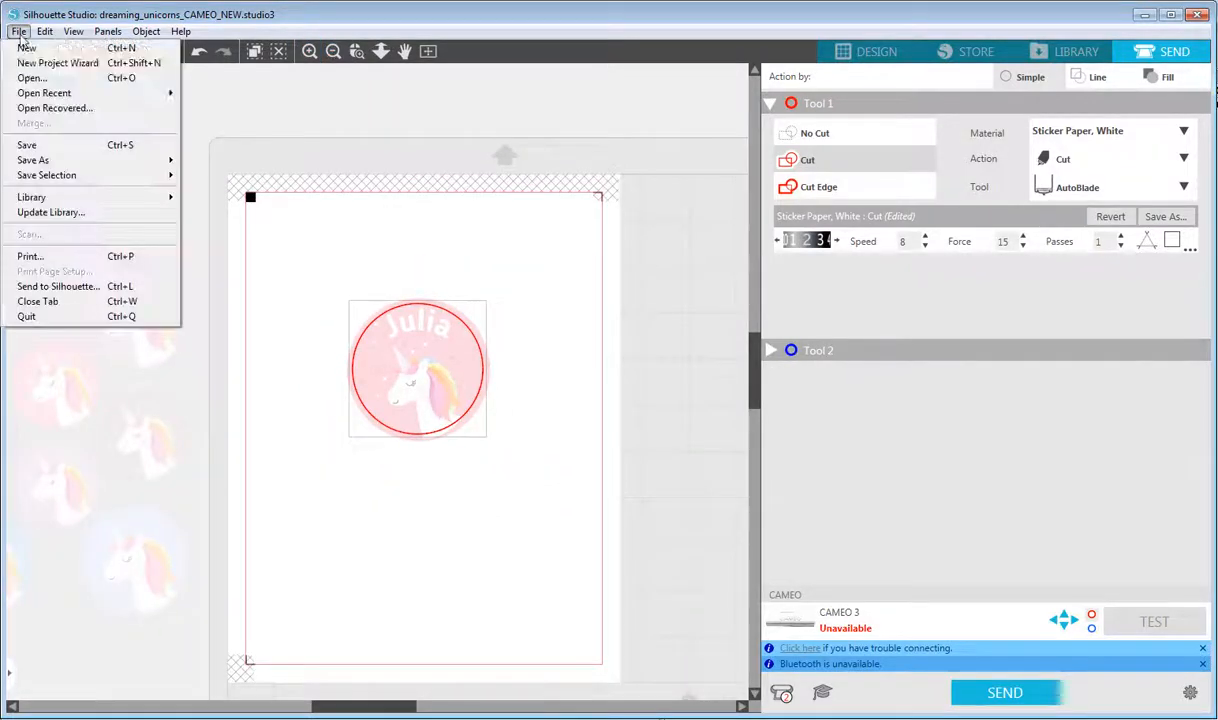
click(85, 258)
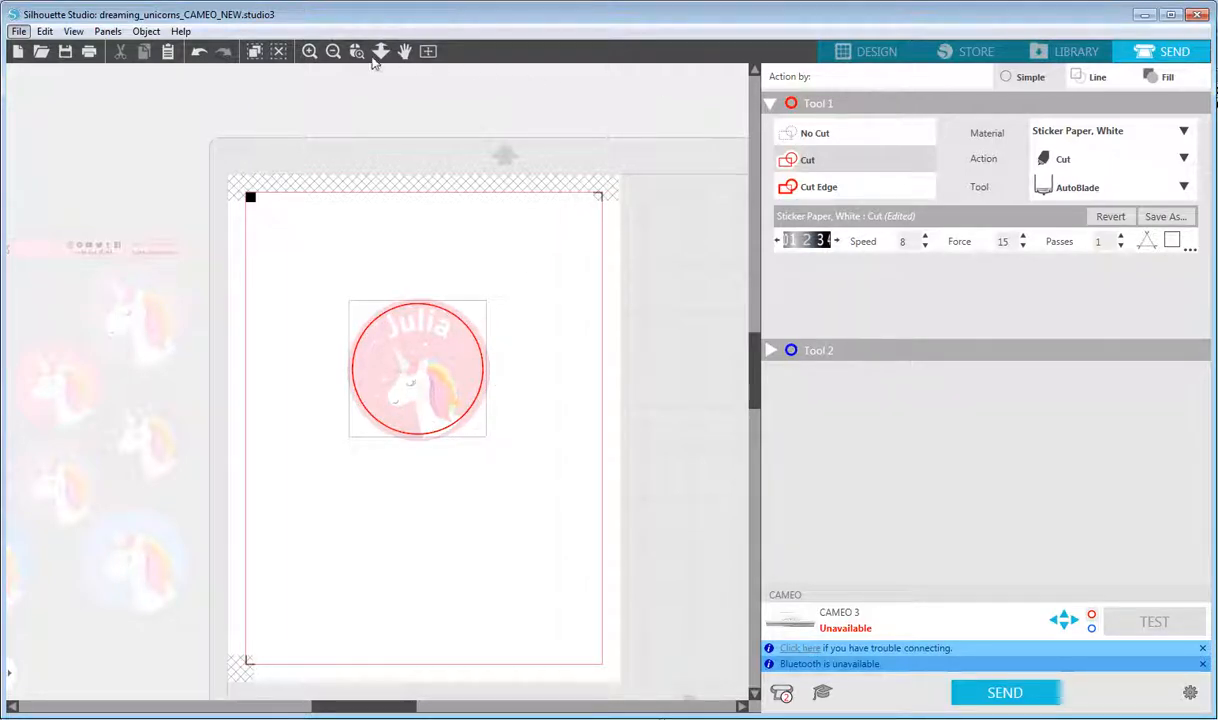
- Try shifting the circular cut line slightly down and to the left within the badge, and undo the move
click(309, 51)
click(380, 51)
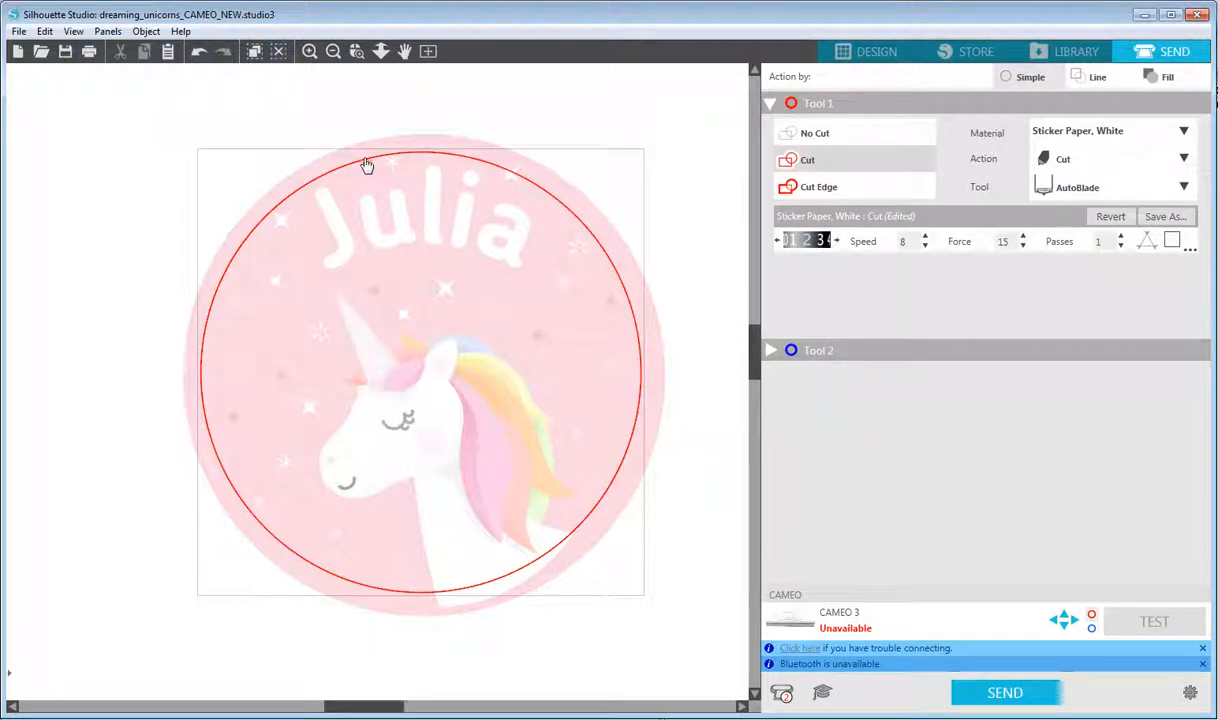
mouse_move(362, 161)
mouse_down()
mouse_move(378, 174)
mouse_move(359, 173)
mouse_up()
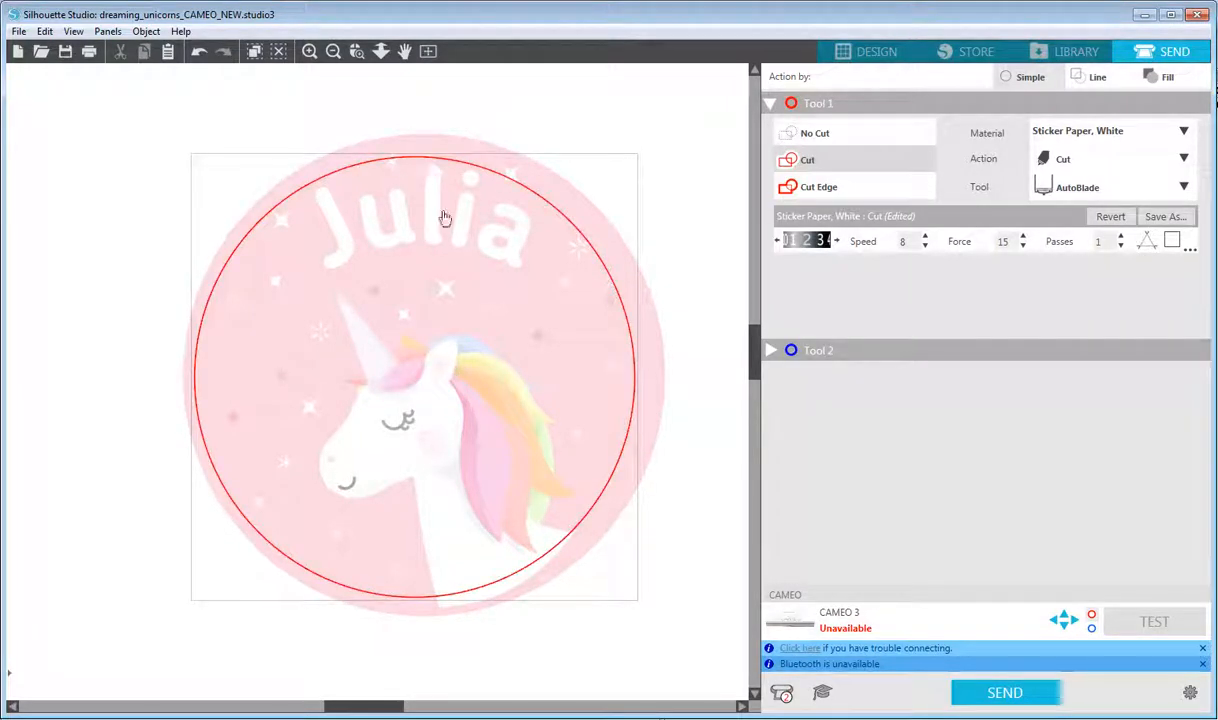
click(50, 32)
click(55, 48)
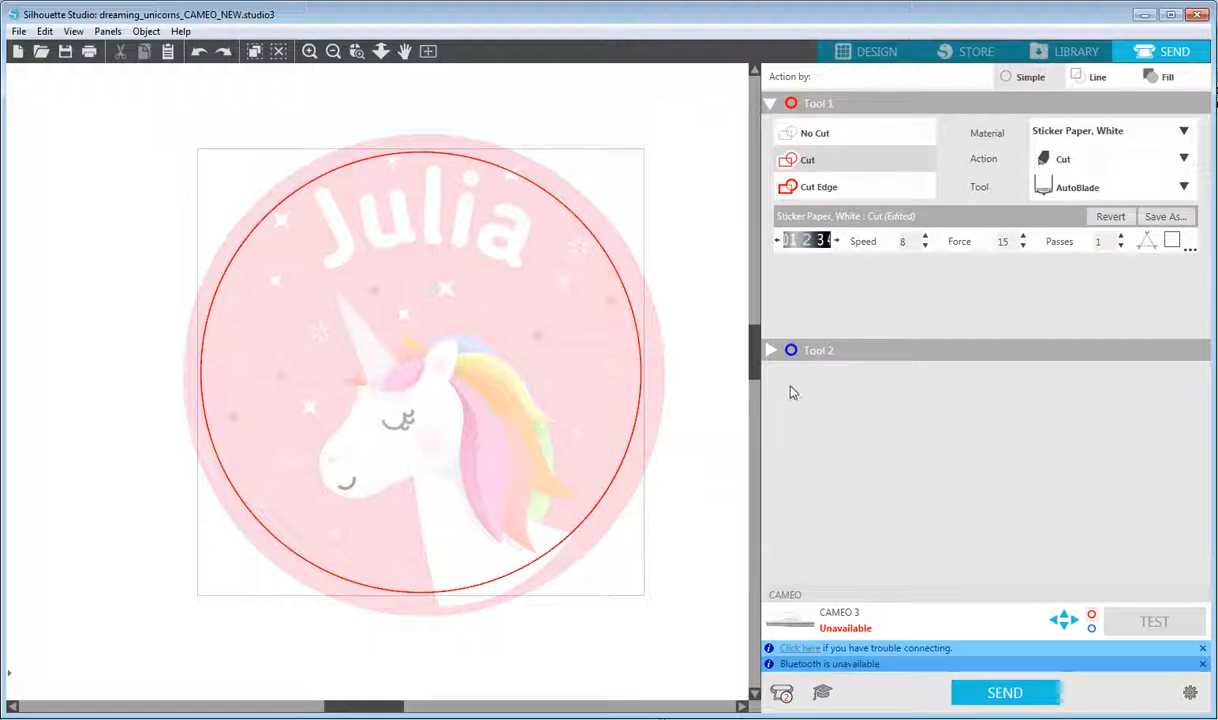
- Return to the design workspace and examine the badge, its circular cut line and the registration marks on the page
click(869, 58)
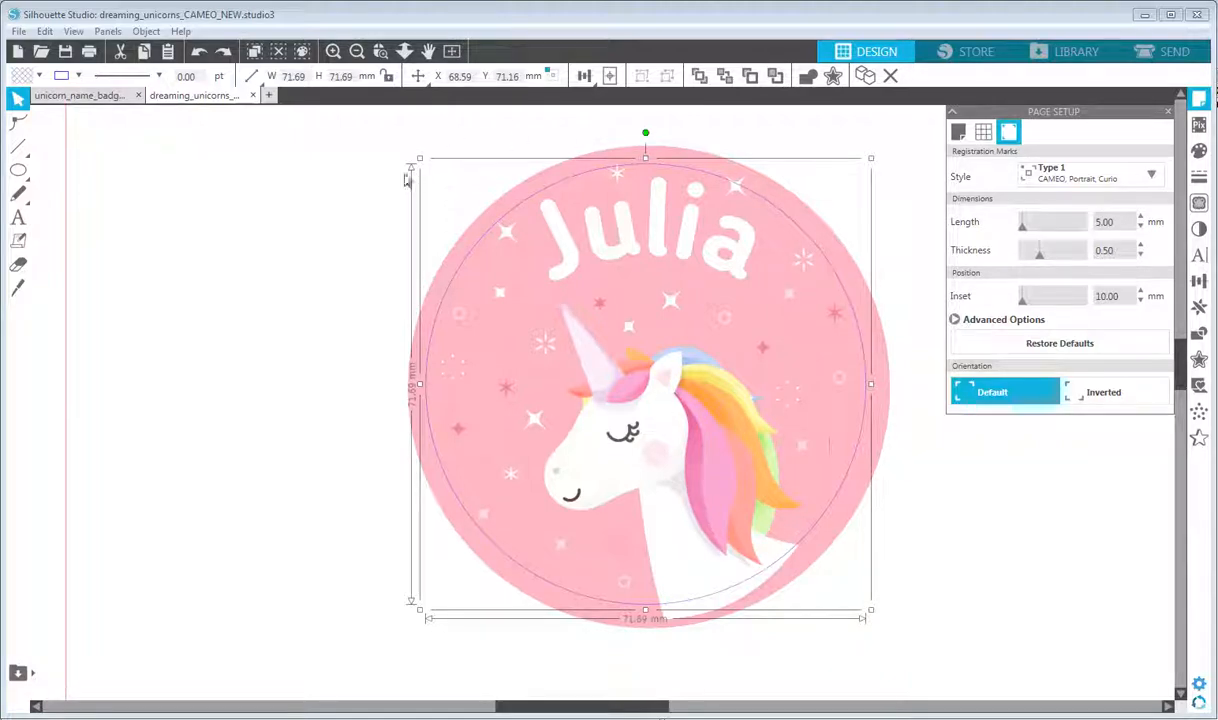
click(357, 51)
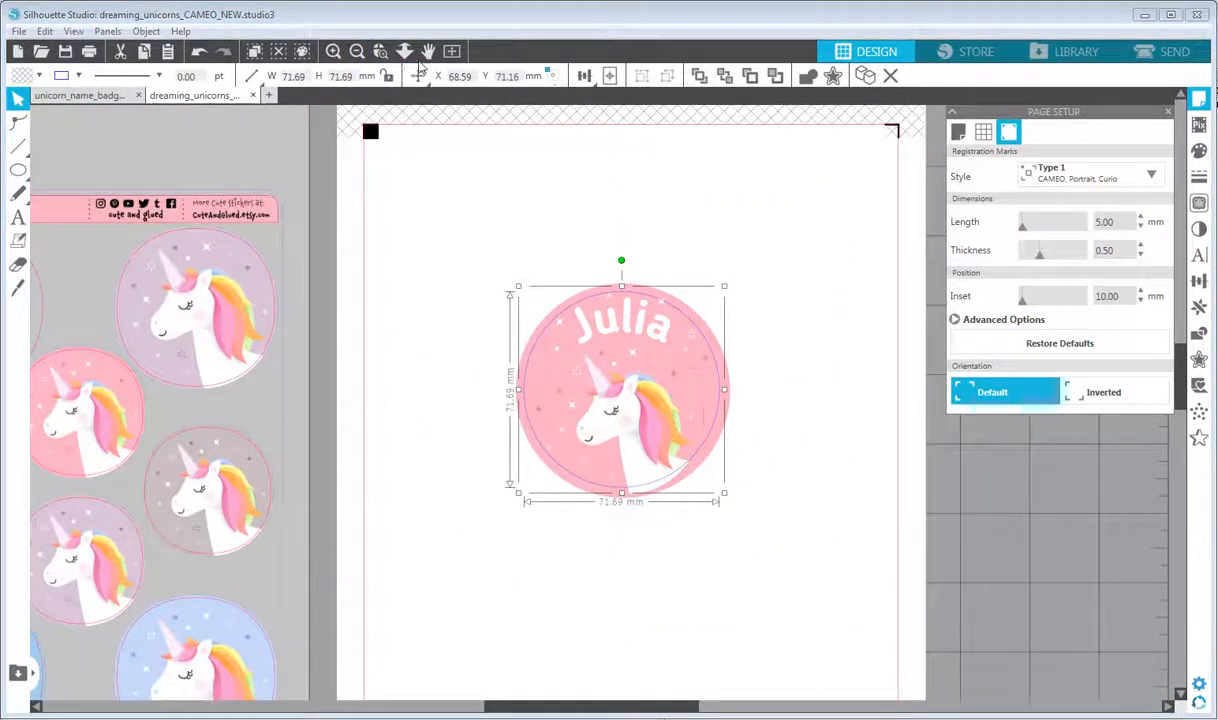
click(357, 51)
click(428, 52)
drag(439, 232, 547, 206)
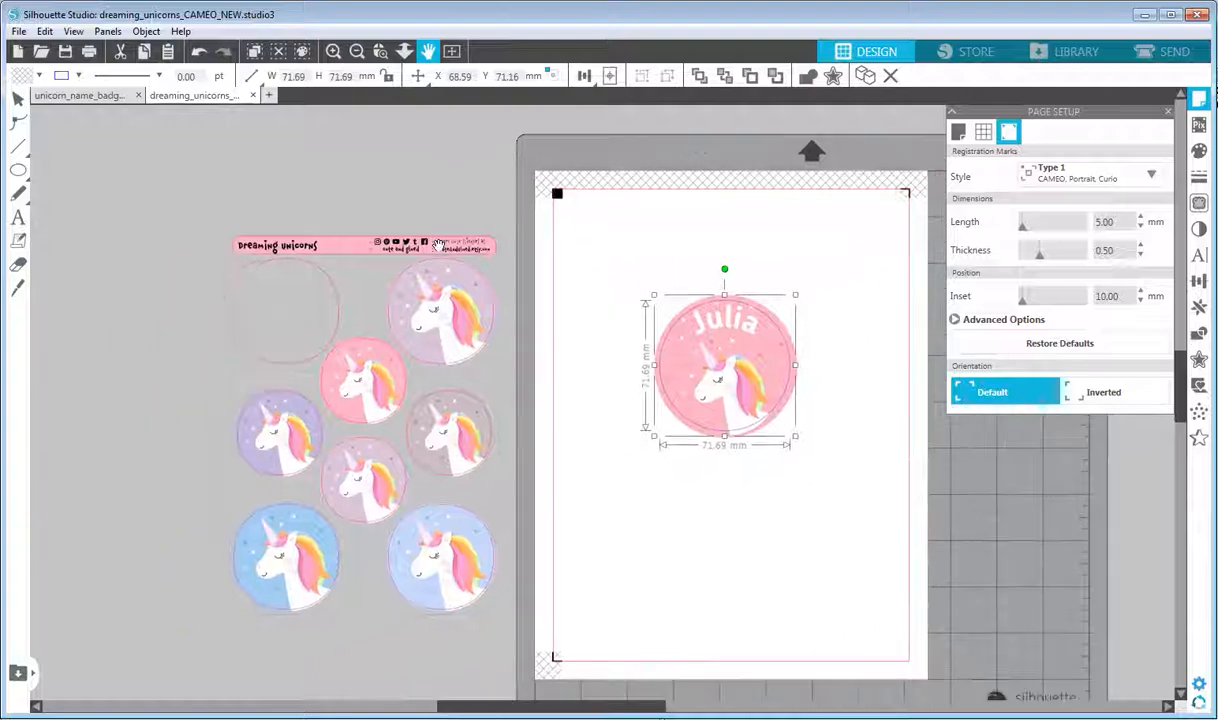
click(333, 51)
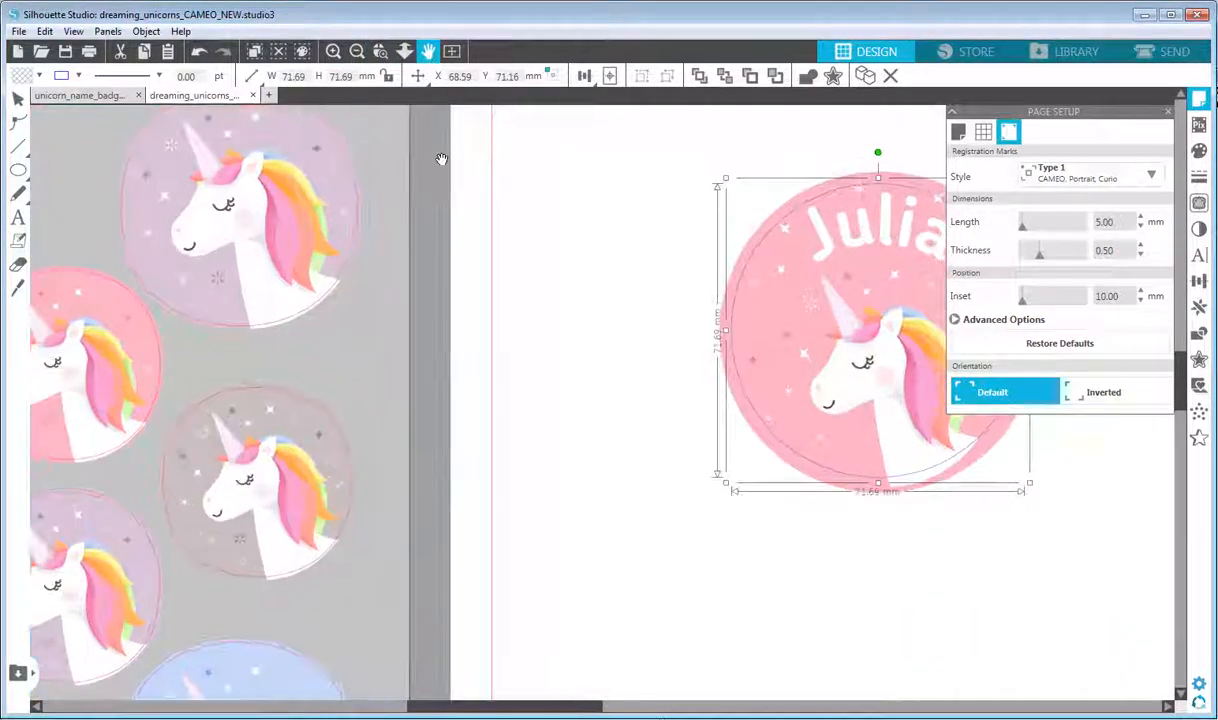
drag(436, 160, 648, 359)
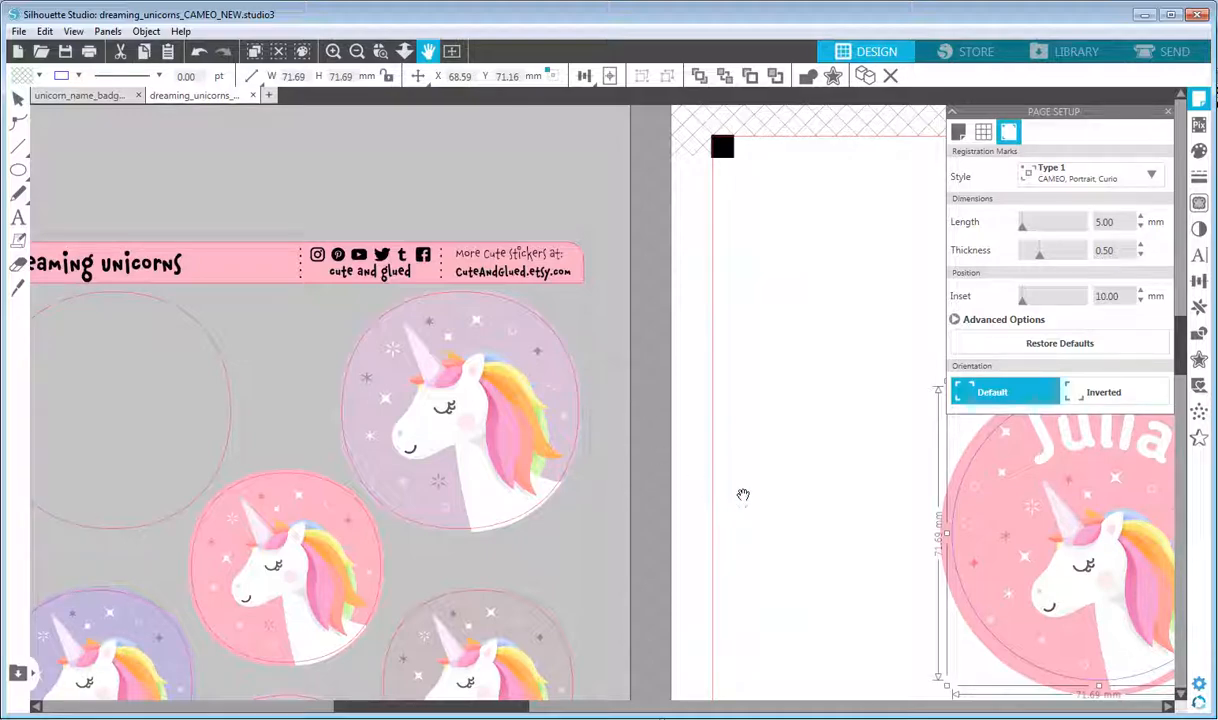
drag(797, 549, 399, 400)
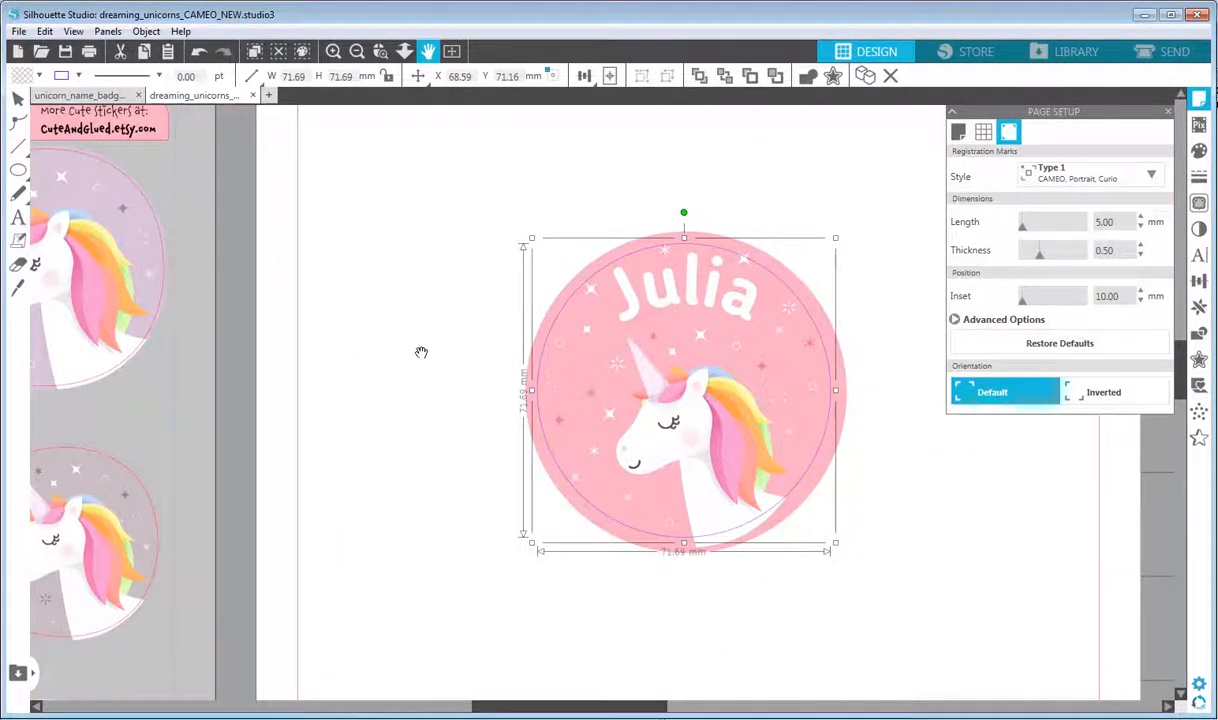
click(356, 51)
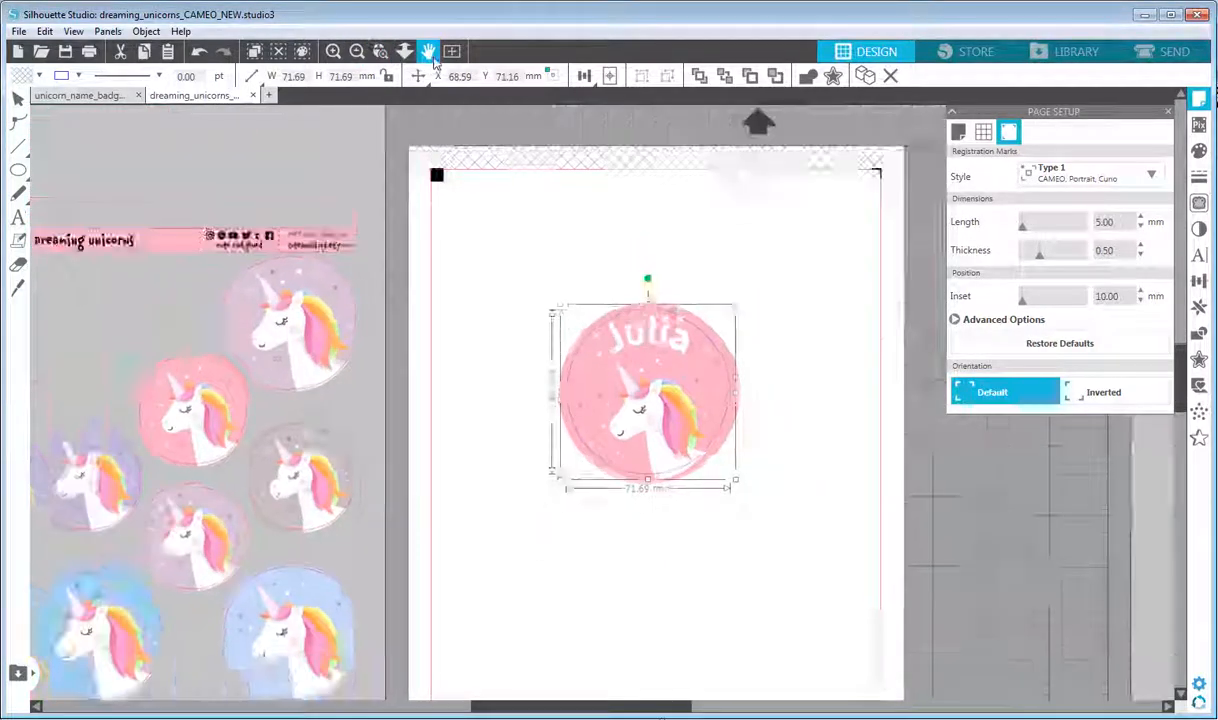
click(18, 98)
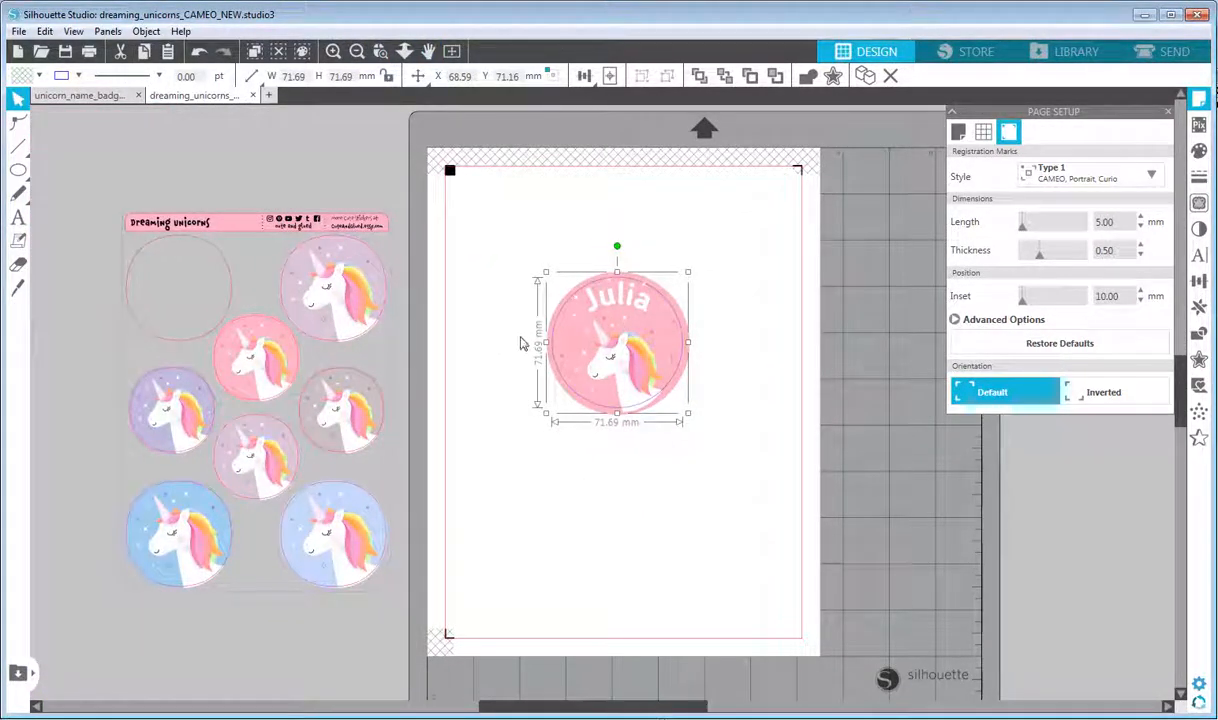